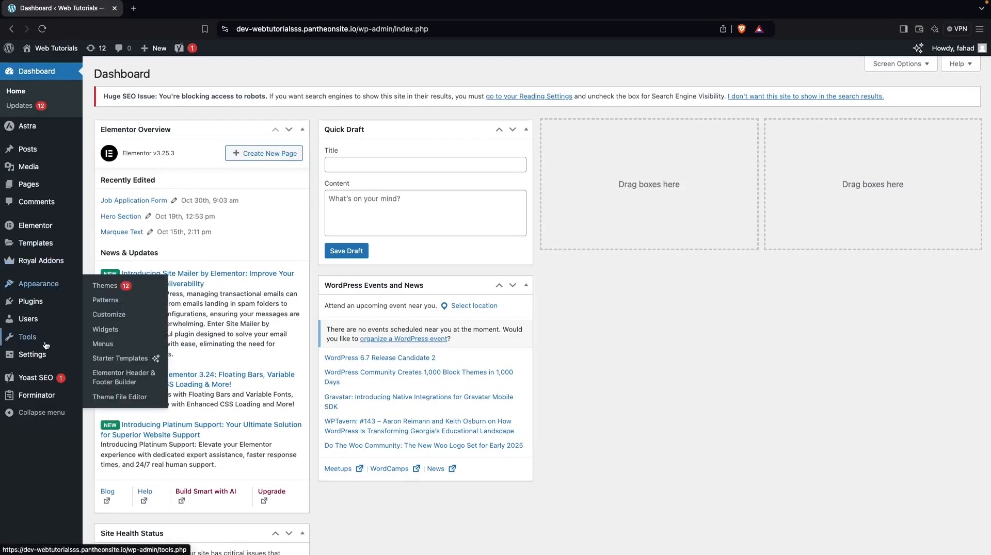
# Step: Search the plugin directory for "sina", then install and activate Sina Extension for Elementor
pyautogui.moveTo(51, 295)
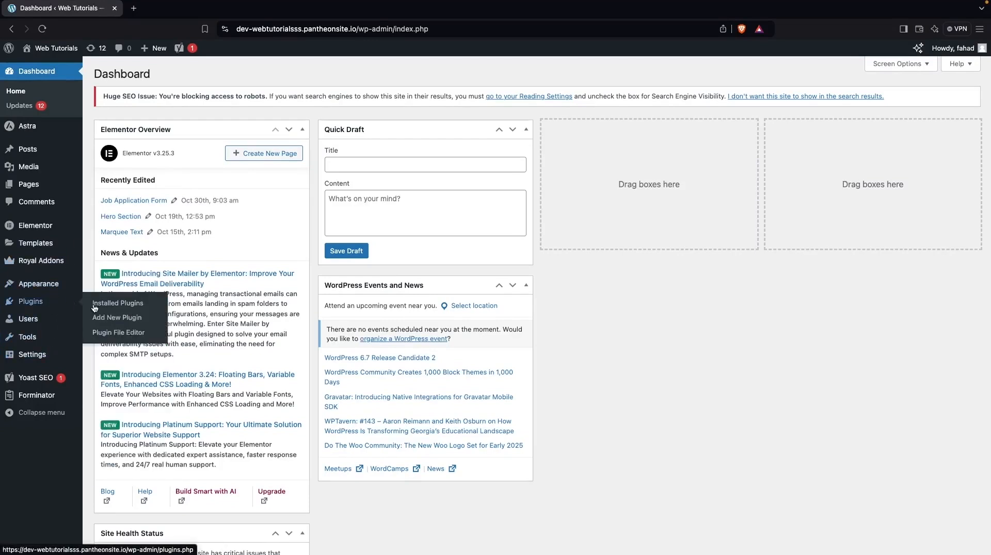
pyautogui.click(151, 321)
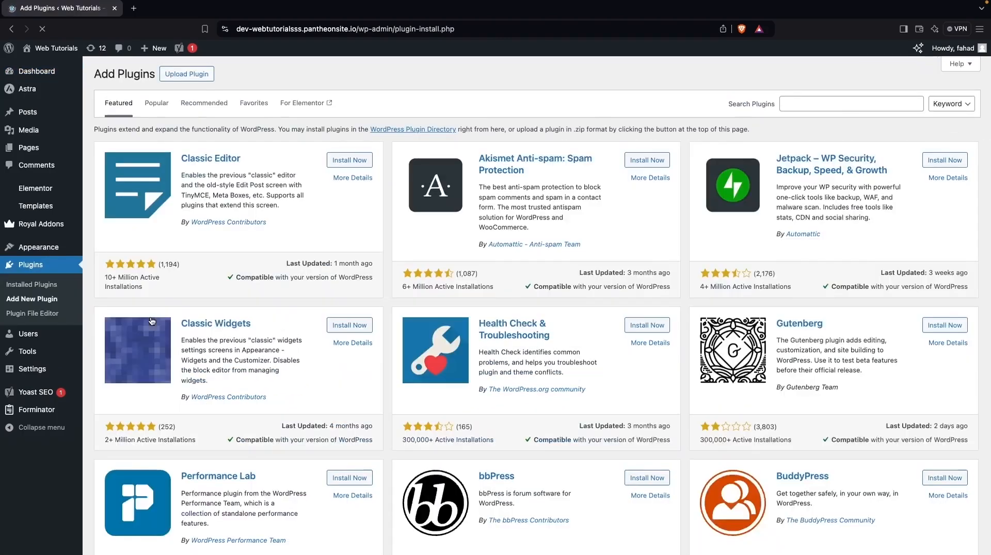
pyautogui.click(791, 102)
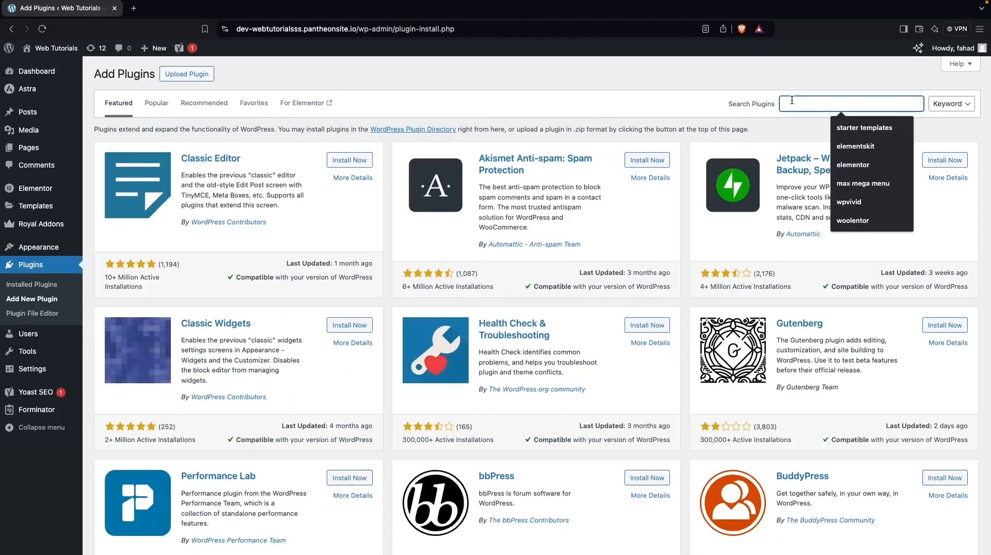
pyautogui.write('sina')
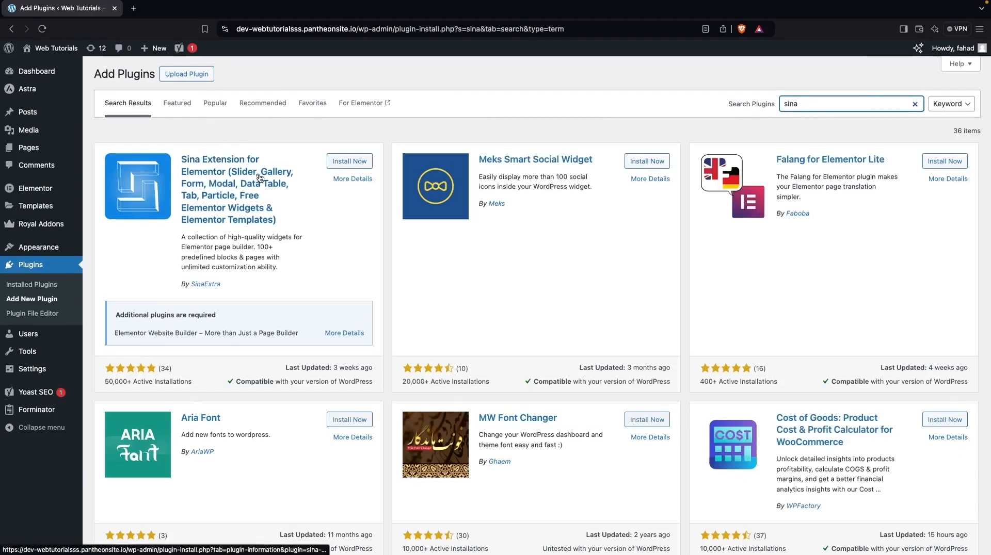
pyautogui.click(355, 163)
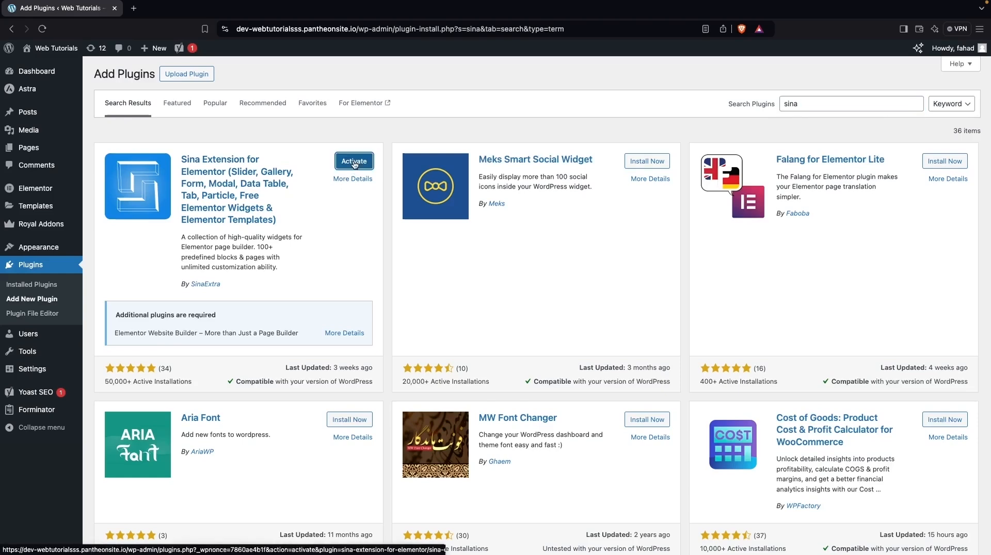
pyautogui.click(347, 164)
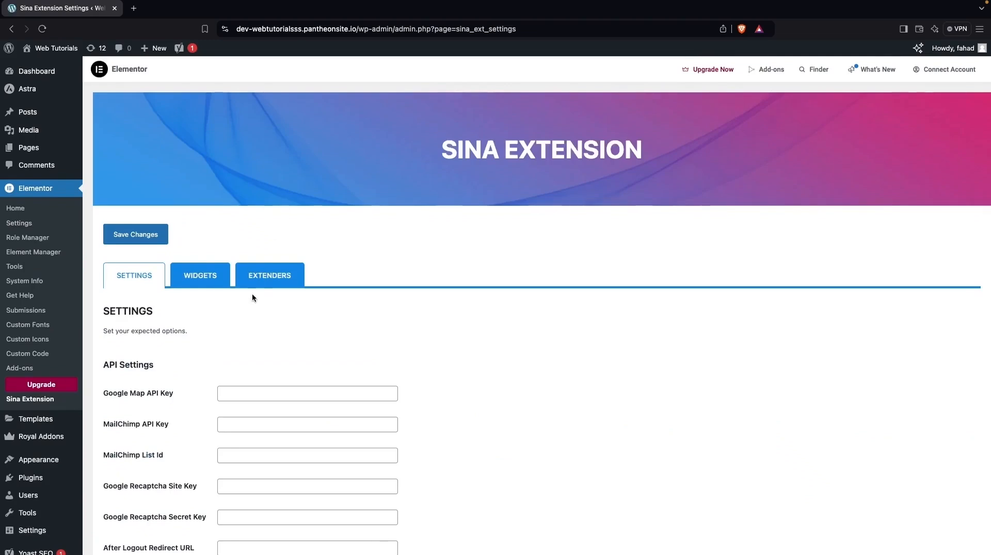
# Step: Look through the Sina Extension's general settings, available widgets and extenders
pyautogui.scroll(-7, 252, 295)
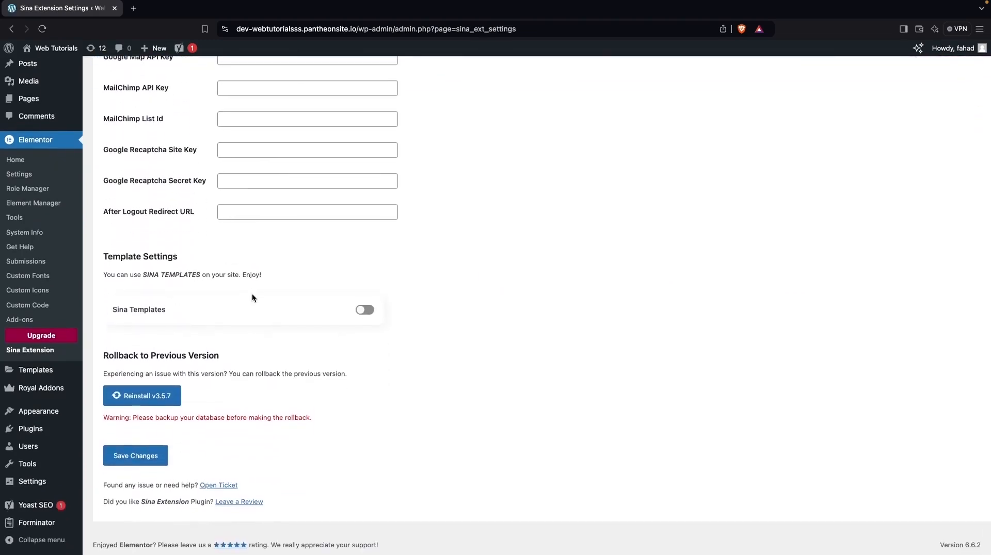
pyautogui.scroll(7, 252, 298)
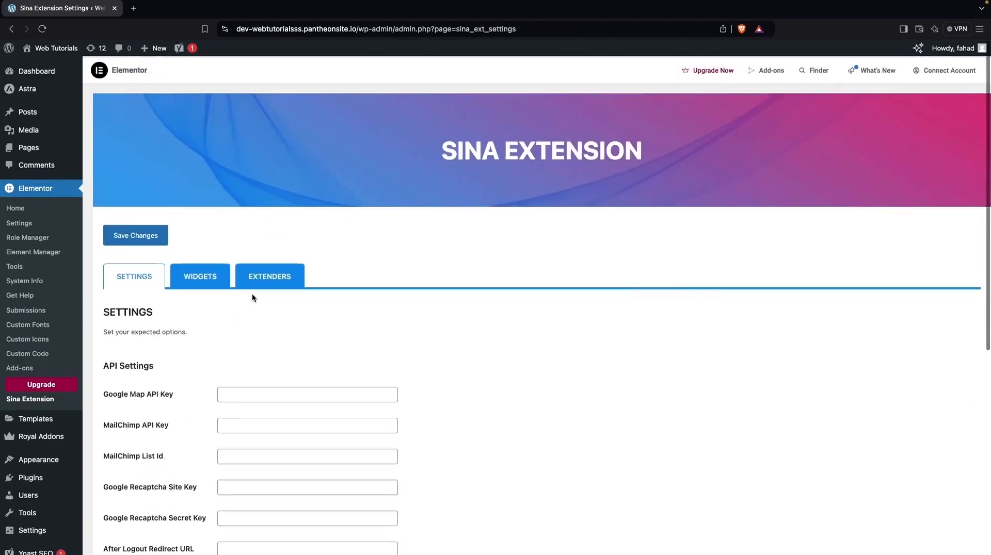
pyautogui.scroll(-1, 215, 293)
pyautogui.click(202, 237)
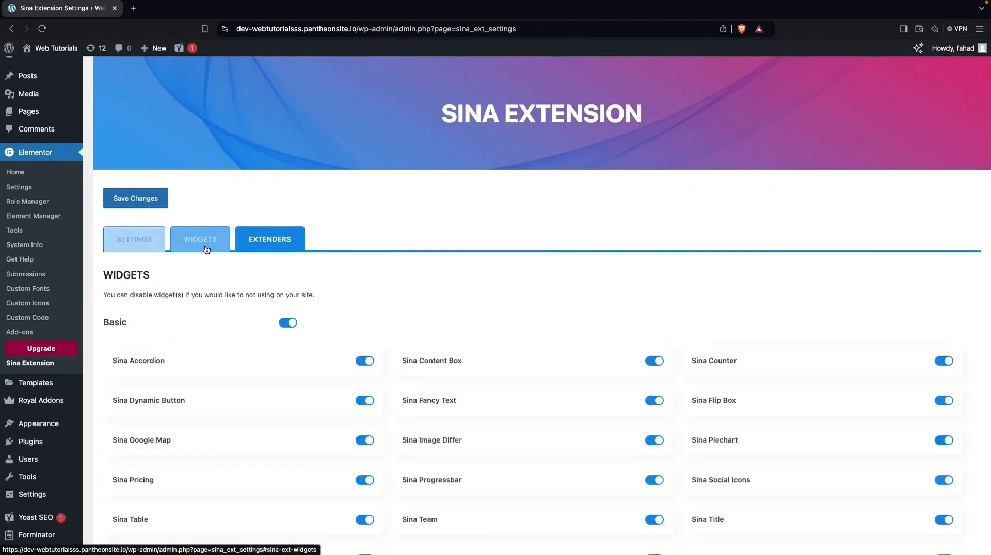
pyautogui.scroll(-3, 237, 310)
pyautogui.scroll(-3, 243, 321)
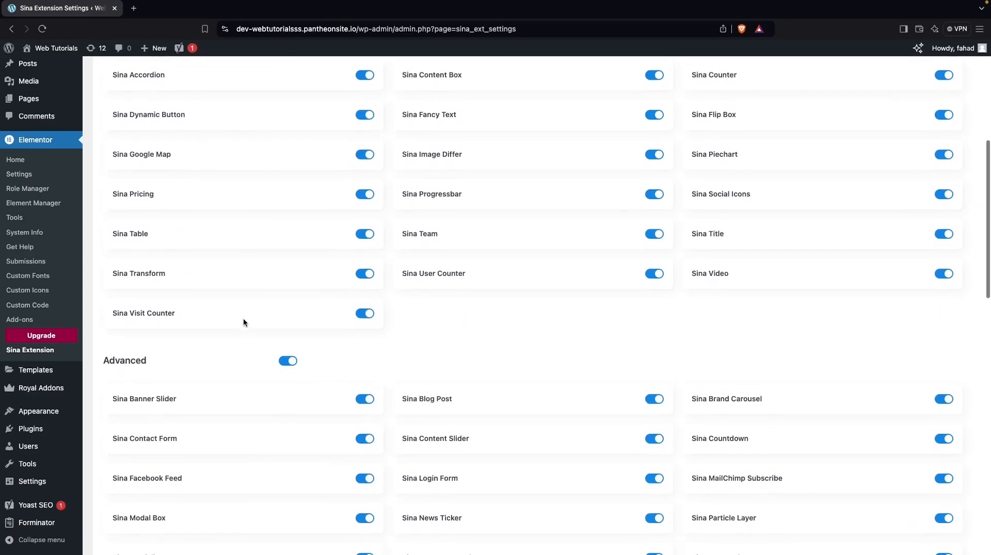
pyautogui.scroll(-3, 243, 321)
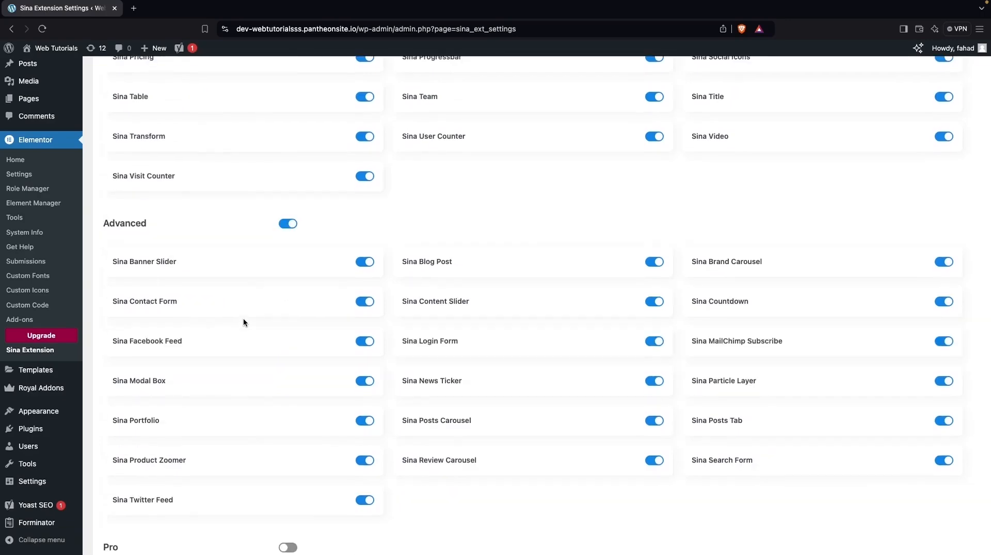
pyautogui.scroll(6, 243, 318)
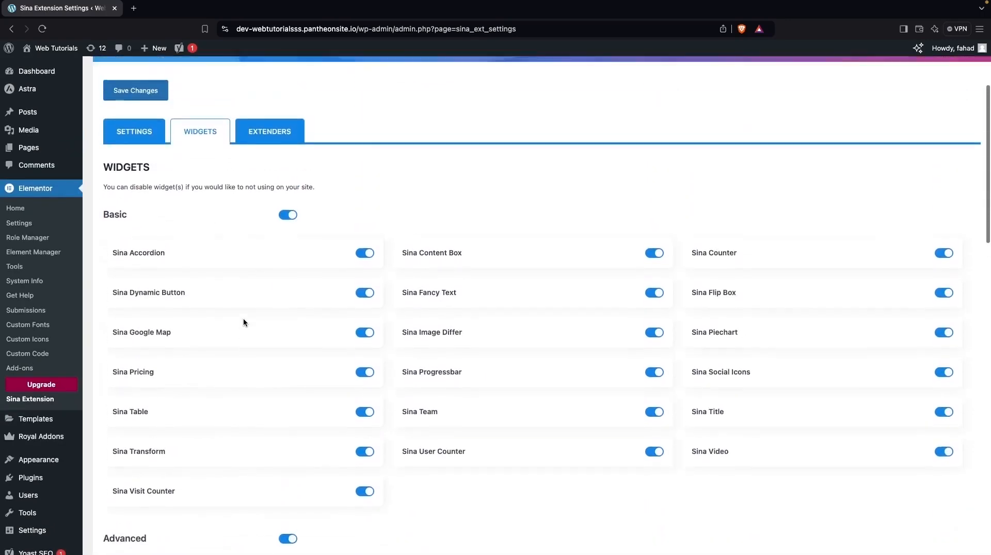
pyautogui.scroll(-1, 264, 328)
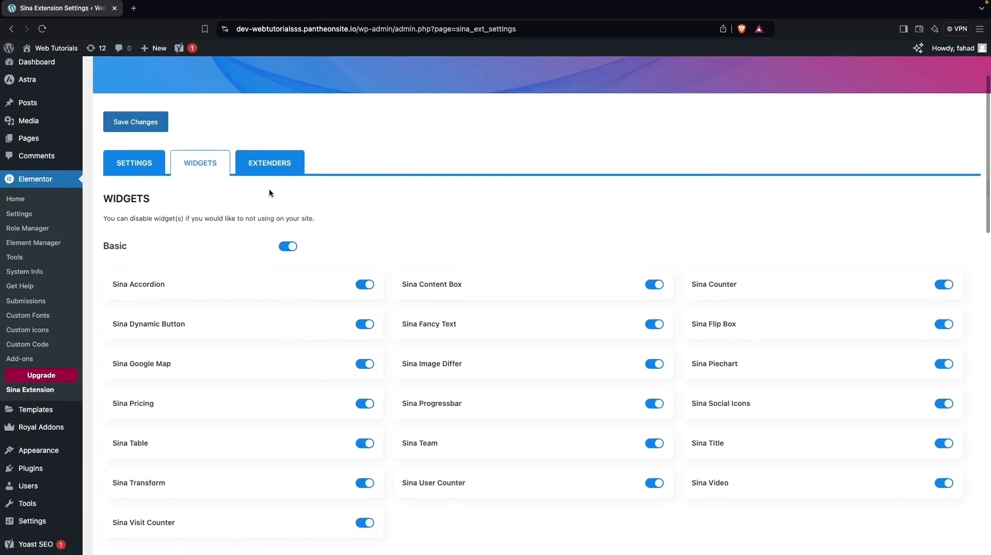
pyautogui.click(277, 175)
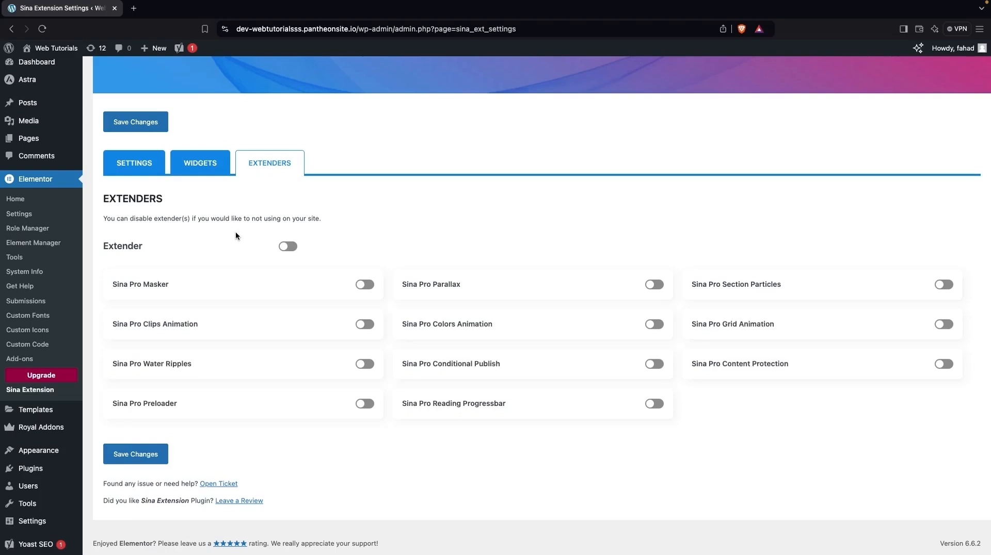
# Step: Examine the Sina Extension's Basic, Advanced, Pro and WooCommerce widget groups
pyautogui.click(194, 164)
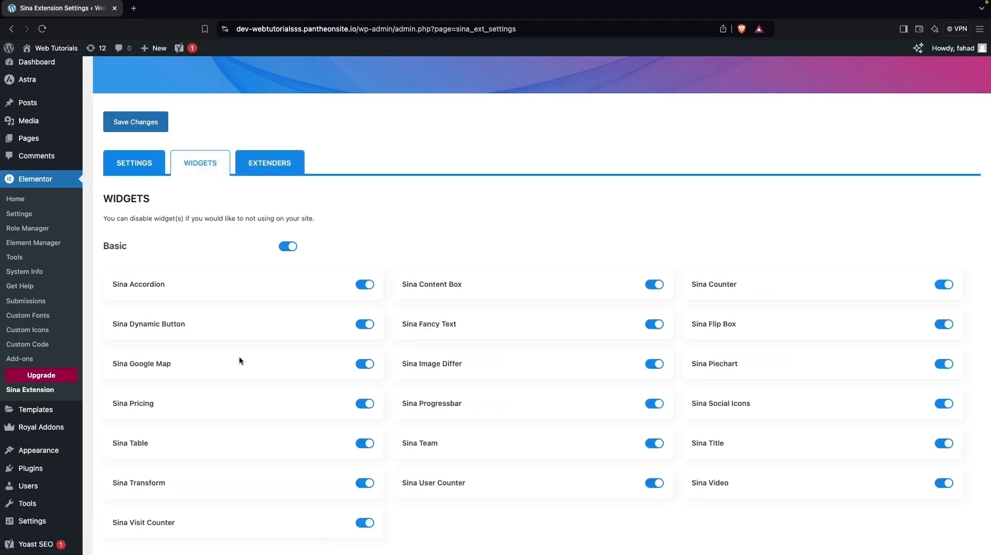
pyautogui.scroll(-5, 239, 356)
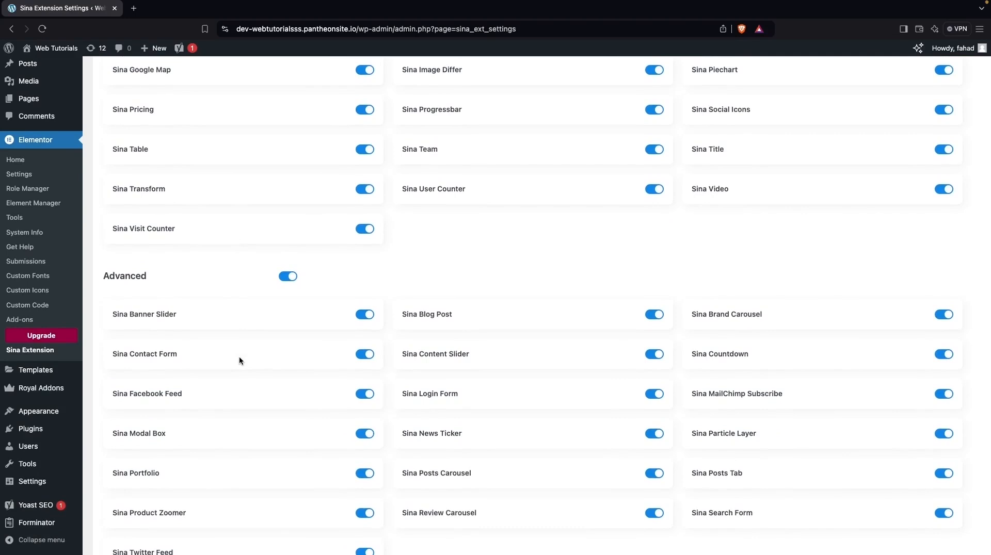
pyautogui.scroll(-3, 239, 356)
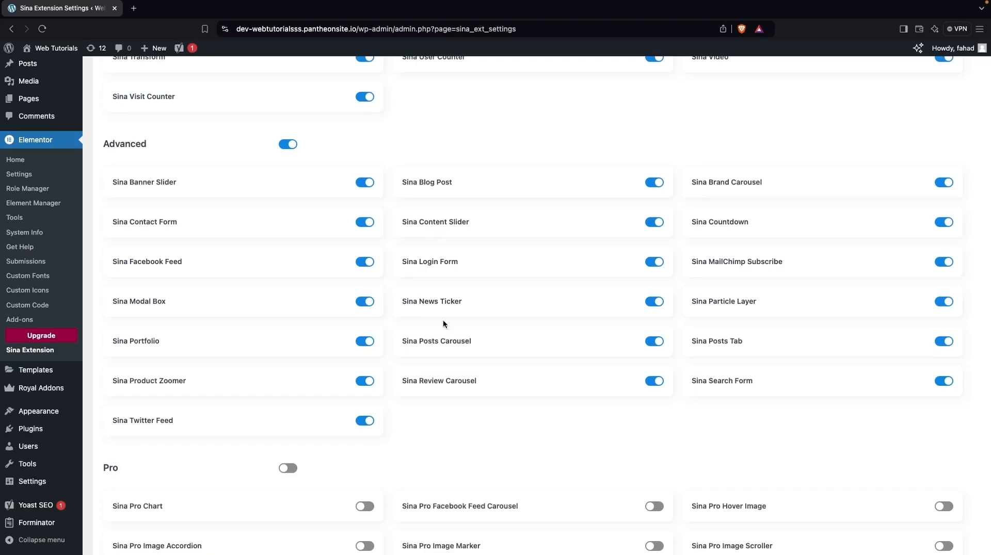
pyautogui.scroll(-3, 443, 310)
pyautogui.scroll(-1, 443, 328)
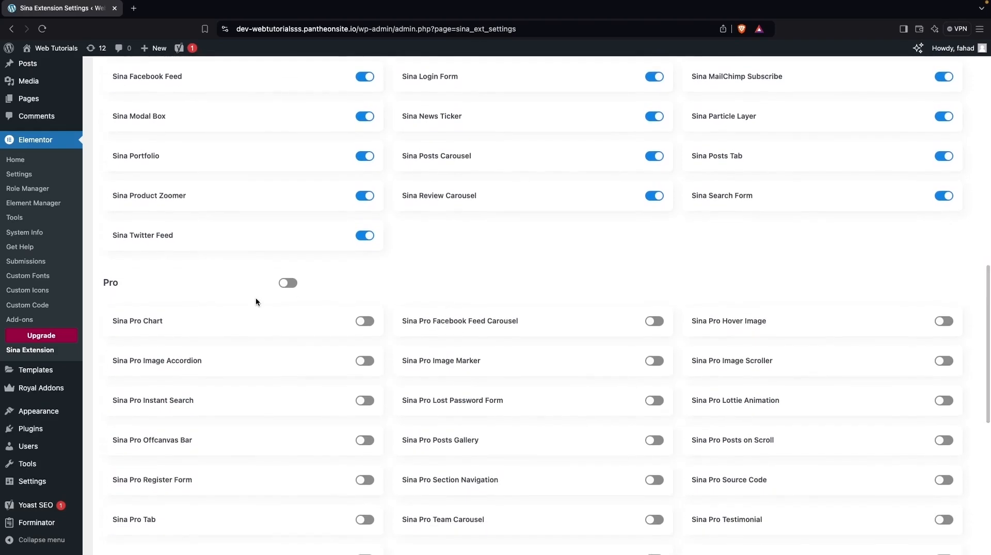
pyautogui.scroll(-3, 257, 329)
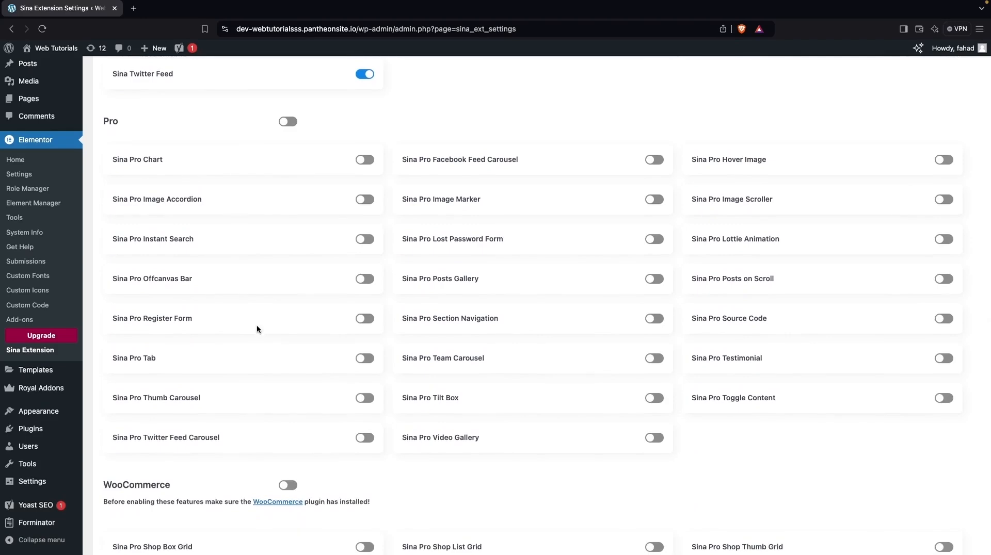
pyautogui.scroll(-4, 175, 217)
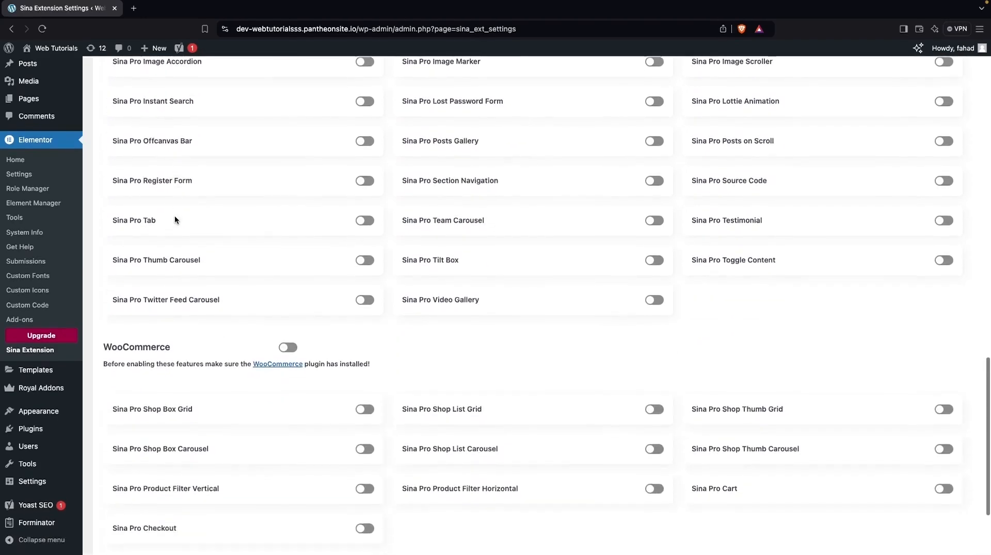
pyautogui.scroll(-1, 174, 215)
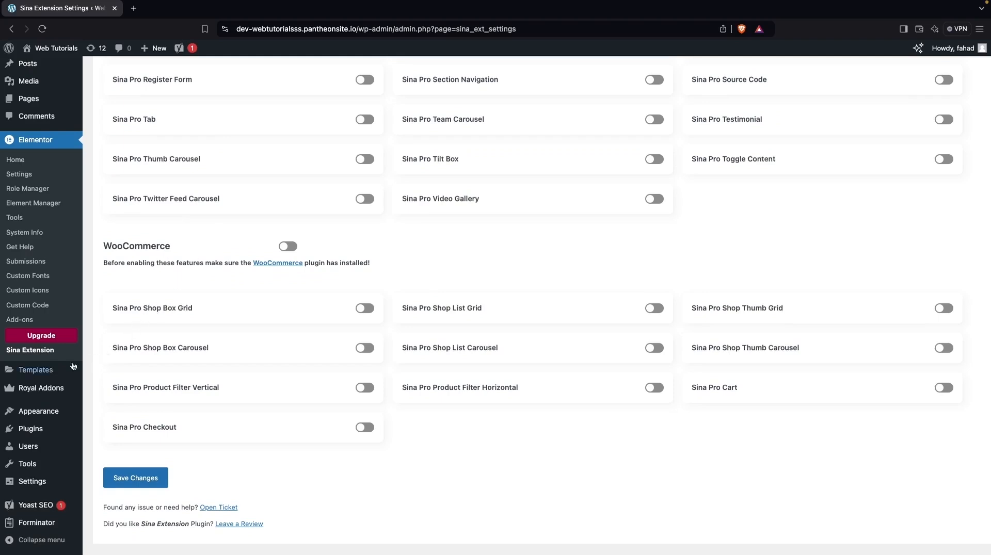
# Step: Create a new Elementor template of type Container named "Card"
pyautogui.moveTo(60, 374)
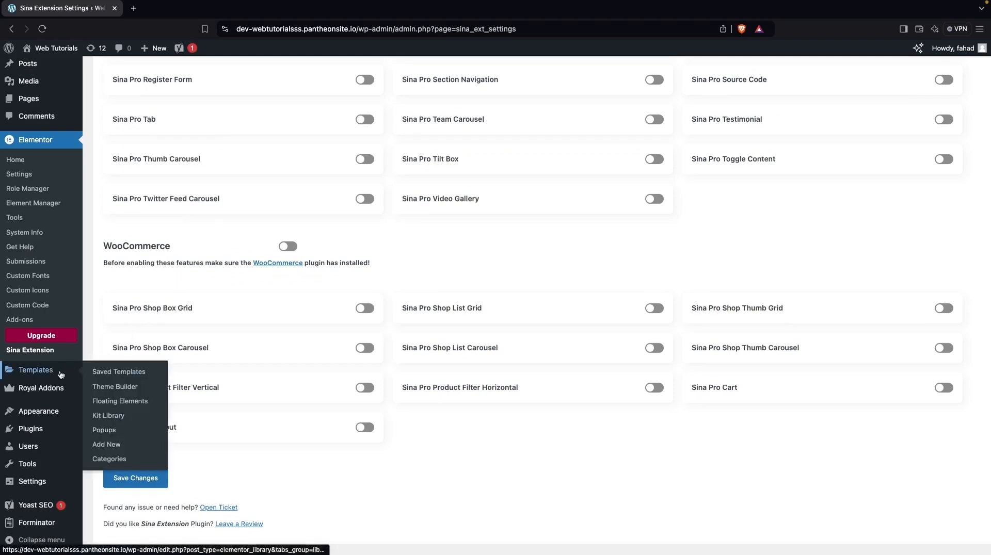
pyautogui.click(61, 374)
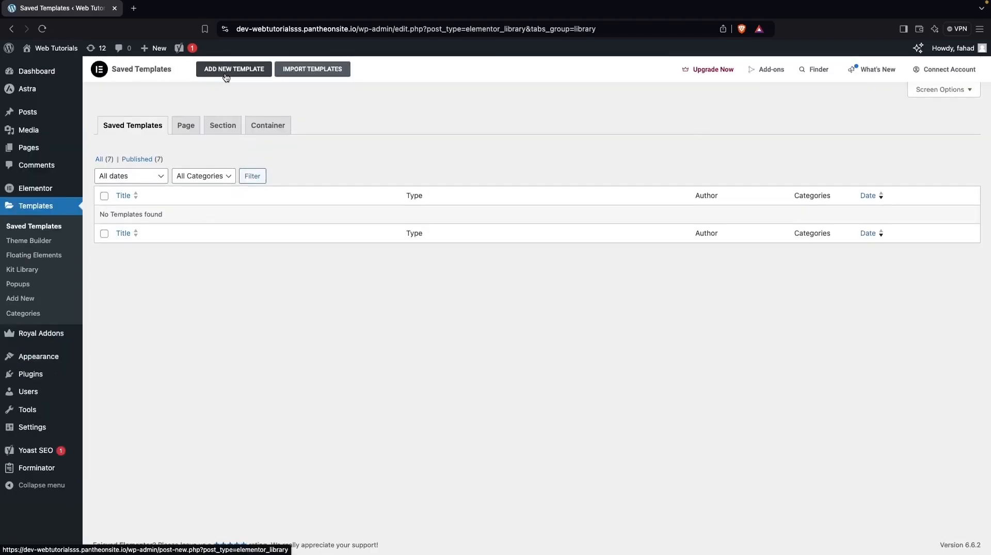
pyautogui.click(233, 72)
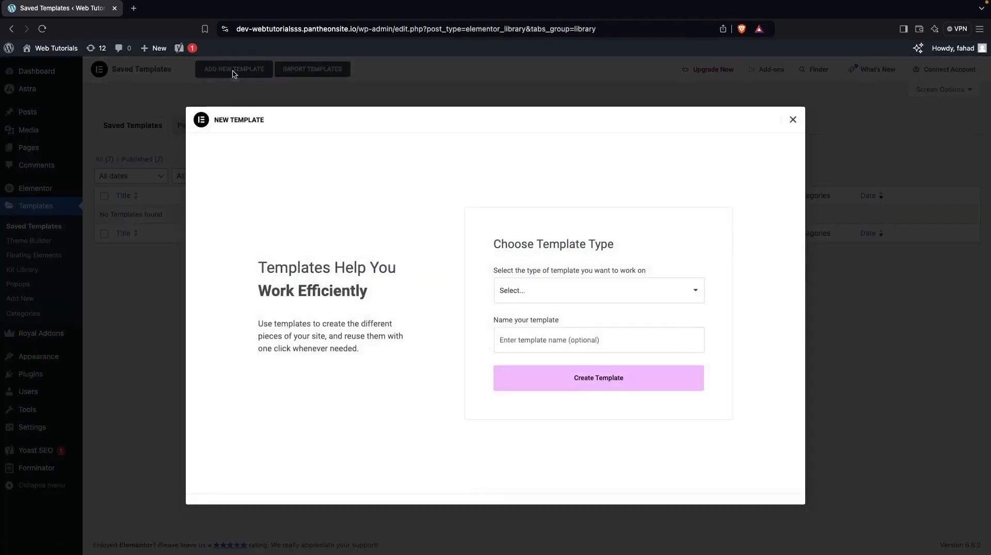
pyautogui.click(593, 294)
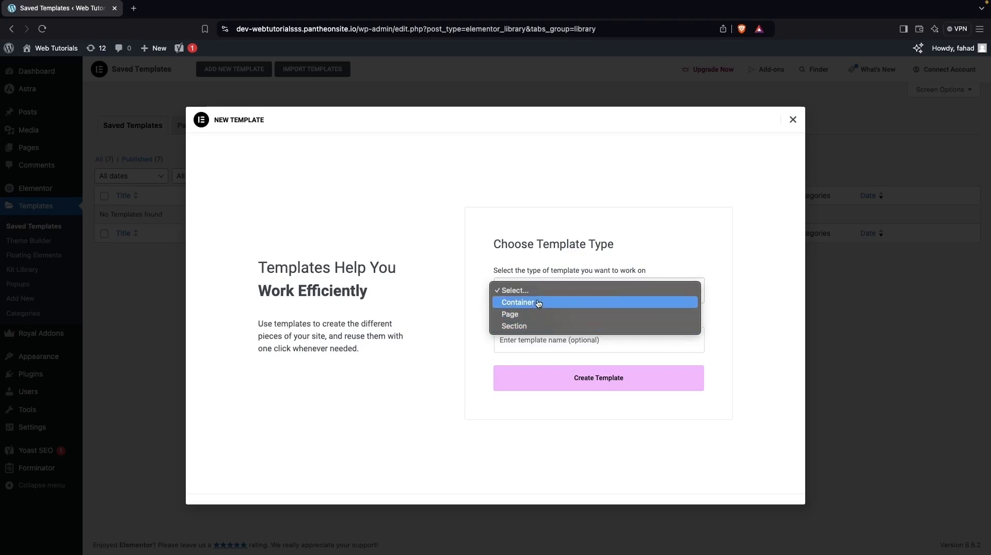
pyautogui.click(547, 304)
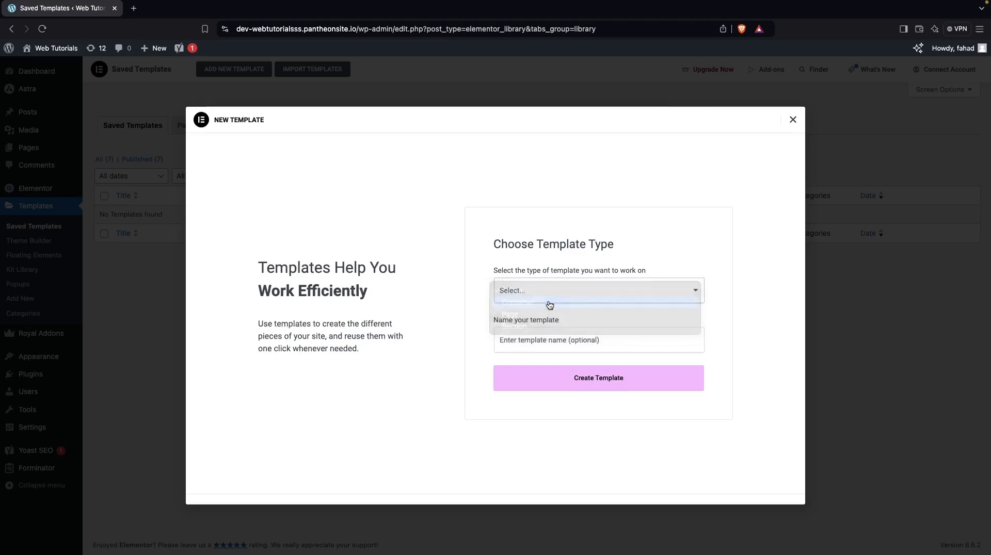
pyautogui.click(547, 339)
pyautogui.write('Card')
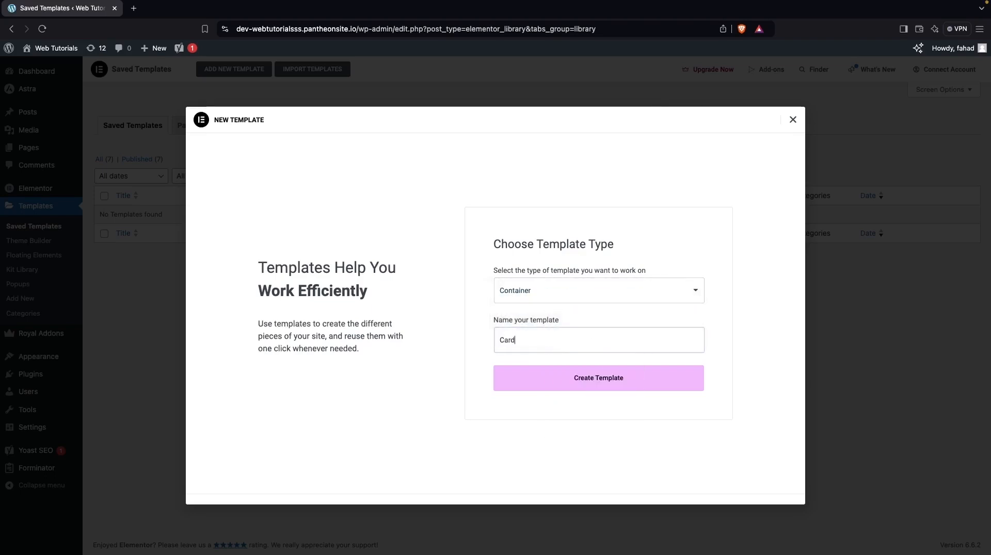
pyautogui.click(572, 388)
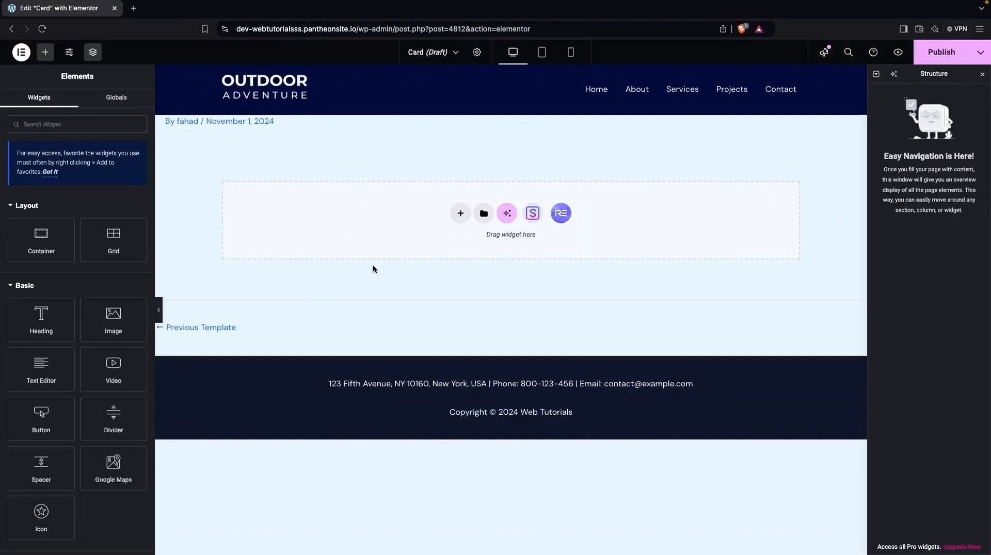
# Step: Add a single flexbox container with a downward column direction to the empty template
pyautogui.click(453, 215)
pyautogui.click(477, 250)
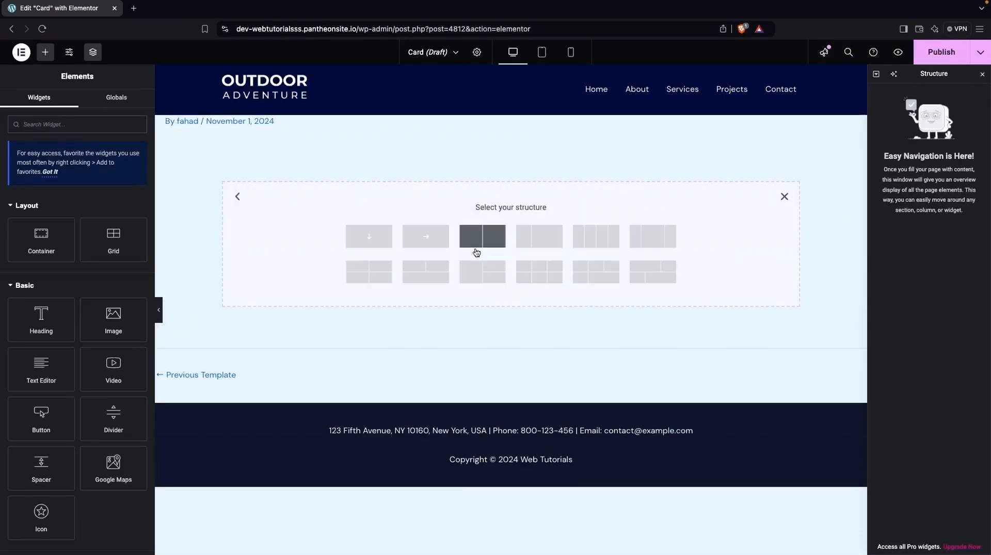
pyautogui.click(372, 235)
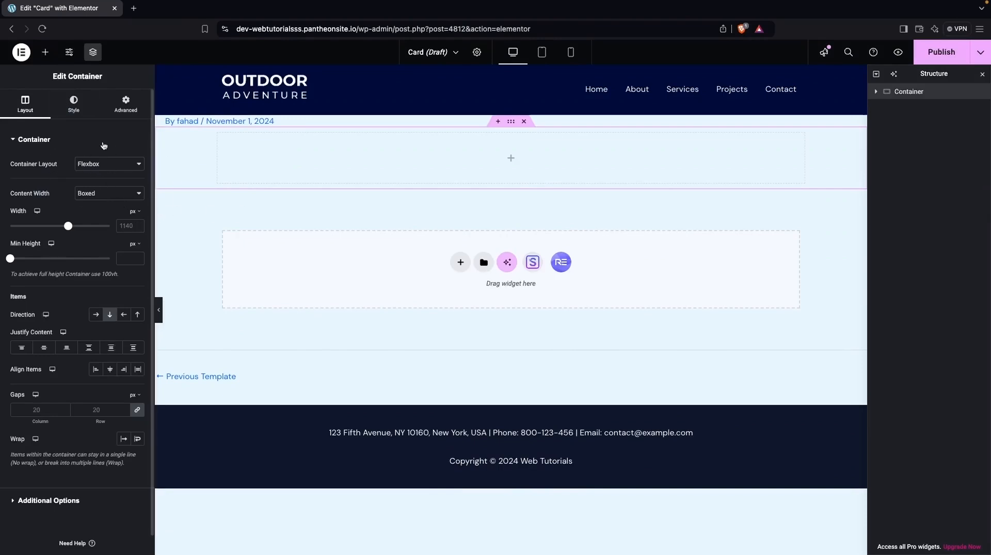
# Step: Give the container a classic solid background in white, #FFFFFF
pyautogui.click(73, 105)
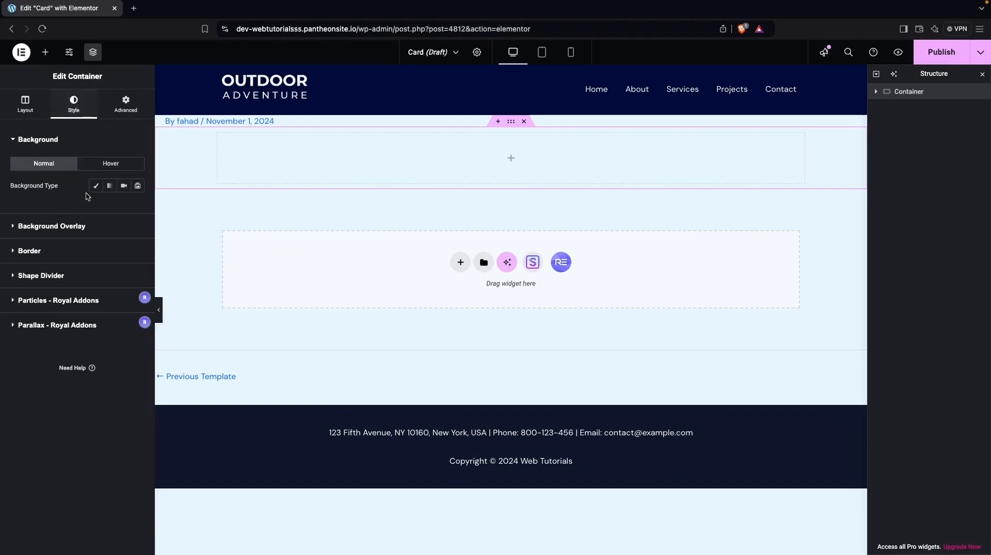
pyautogui.click(96, 185)
pyautogui.click(137, 208)
pyautogui.write('#FFFFFF')
pyautogui.click(24, 104)
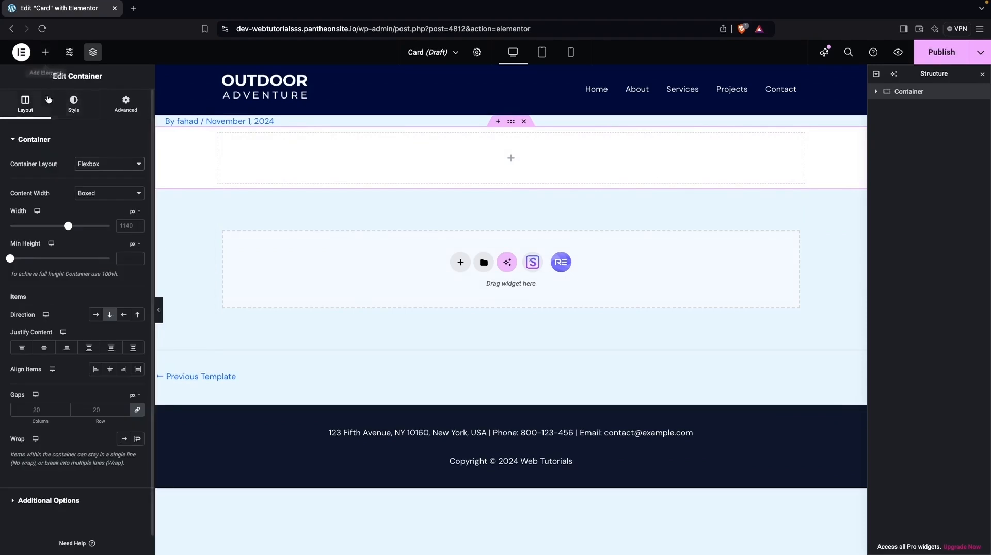
# Step: Insert an Image widget into the white container
pyautogui.click(46, 51)
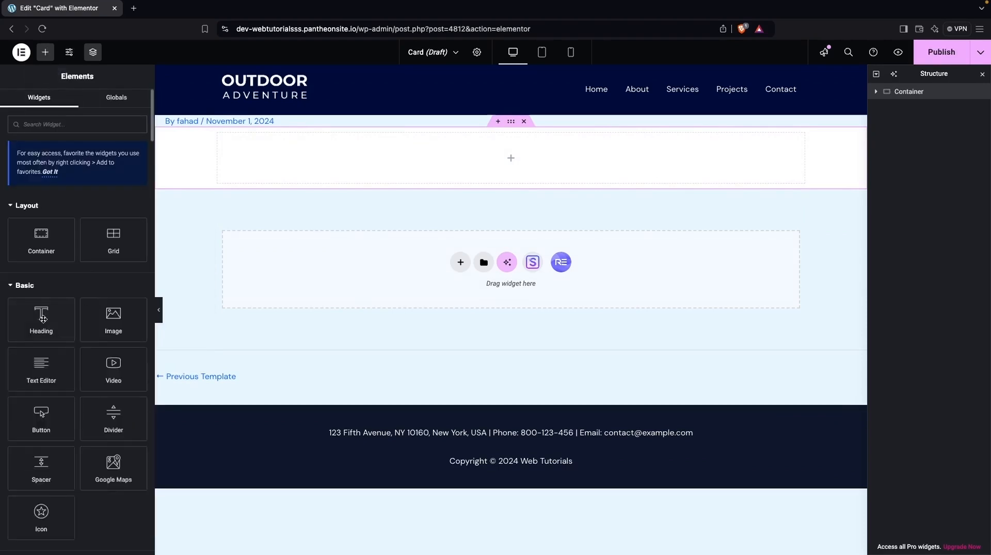
pyautogui.moveTo(99, 319); pyautogui.dragTo(369, 168)
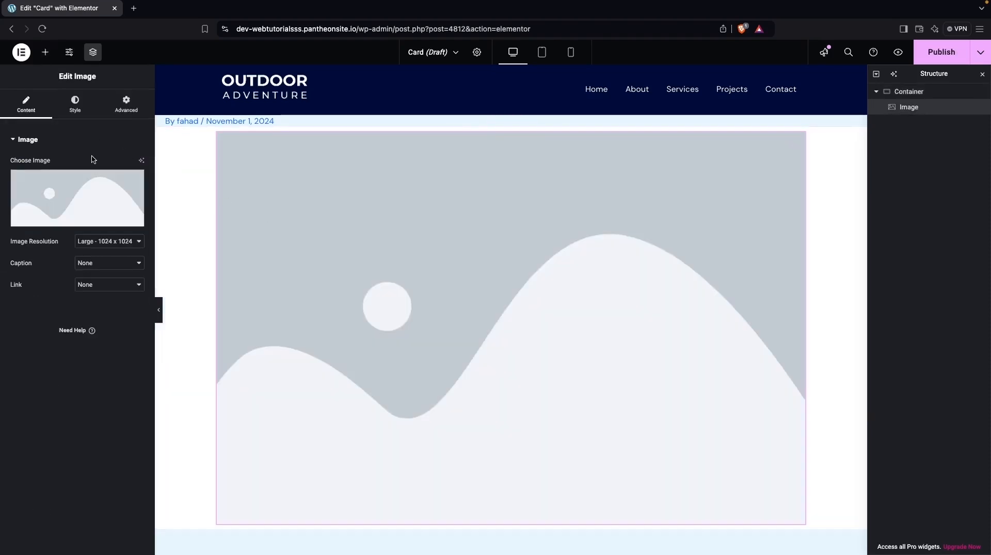
pyautogui.scroll(-2, 224, 216)
pyautogui.scroll(-2, 224, 220)
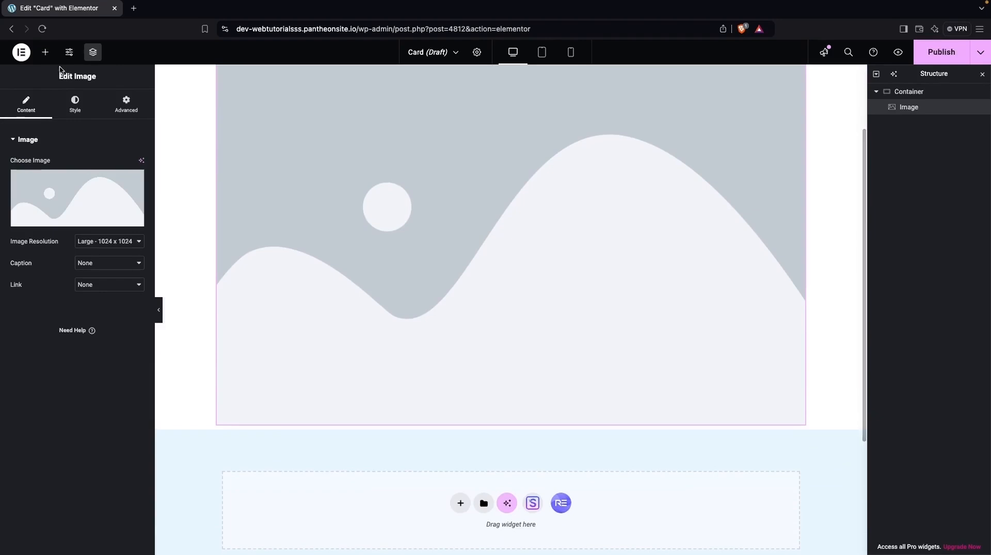
# Step: Add a Heading widget below the image and a Text Editor widget beneath the heading
pyautogui.click(46, 52)
pyautogui.scroll(-1, 99, 297)
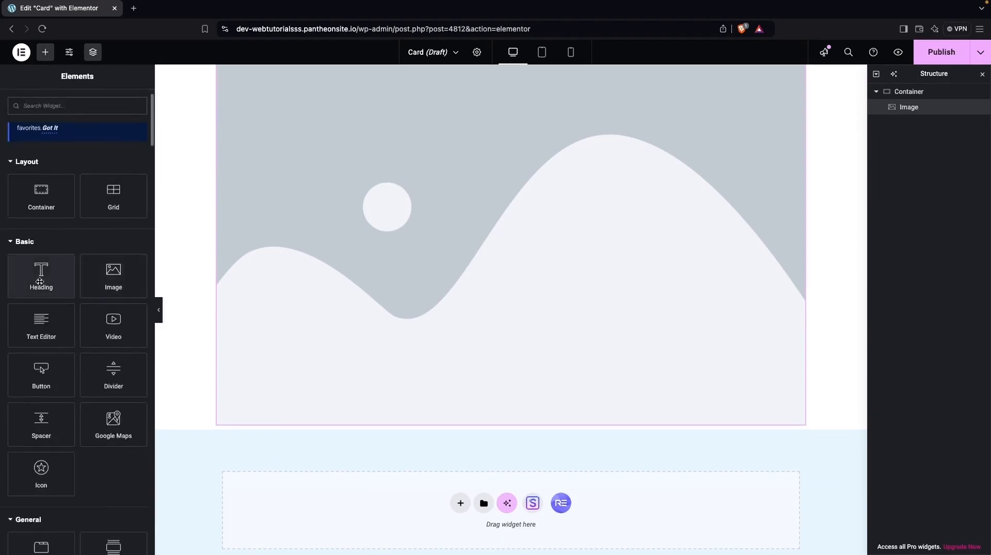
pyautogui.moveTo(37, 281); pyautogui.dragTo(385, 408)
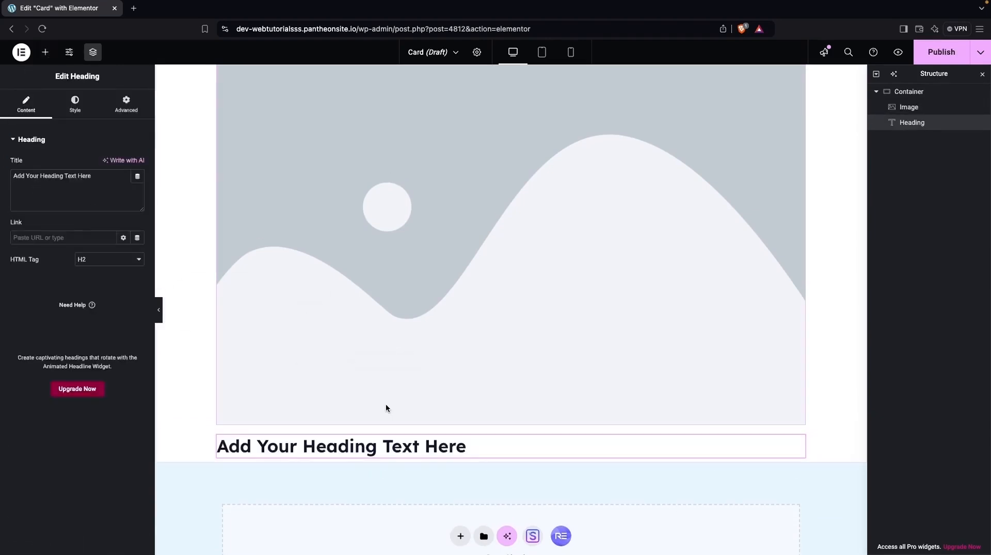
pyautogui.click(45, 52)
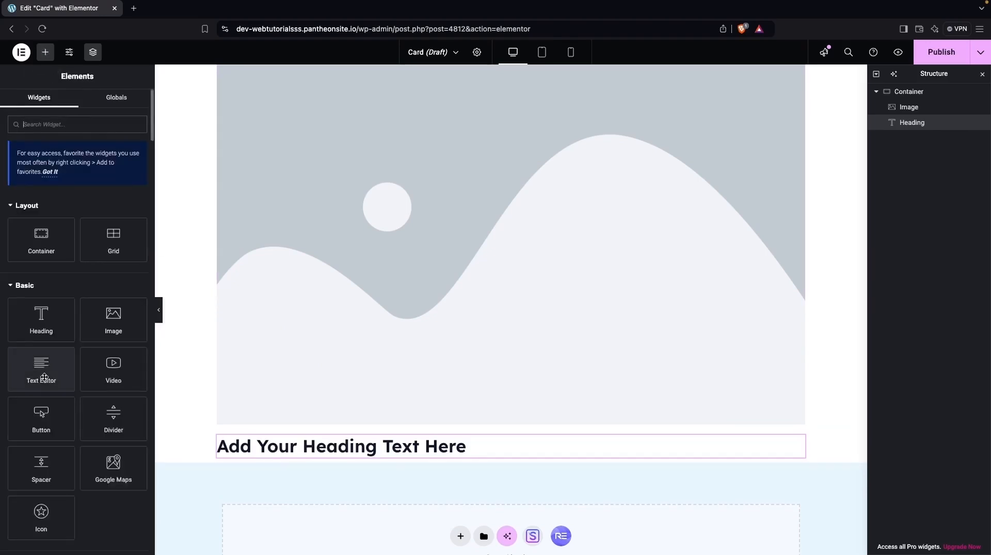
pyautogui.moveTo(46, 373); pyautogui.dragTo(375, 456)
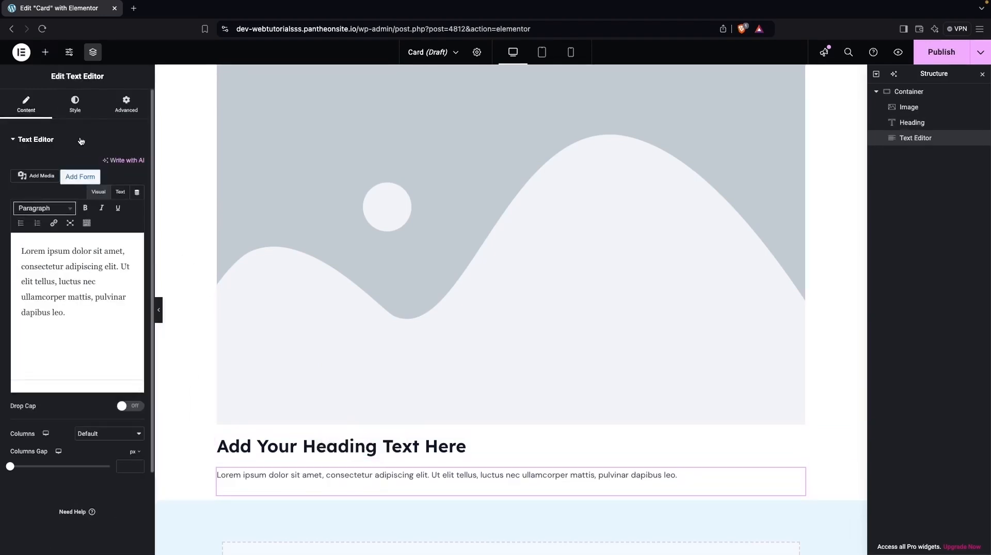
# Step: Add a Button widget below the text paragraph and set its position to Center
pyautogui.click(45, 51)
pyautogui.scroll(-1, 53, 321)
pyautogui.scroll(-2, 54, 321)
pyautogui.moveTo(41, 338); pyautogui.dragTo(339, 480)
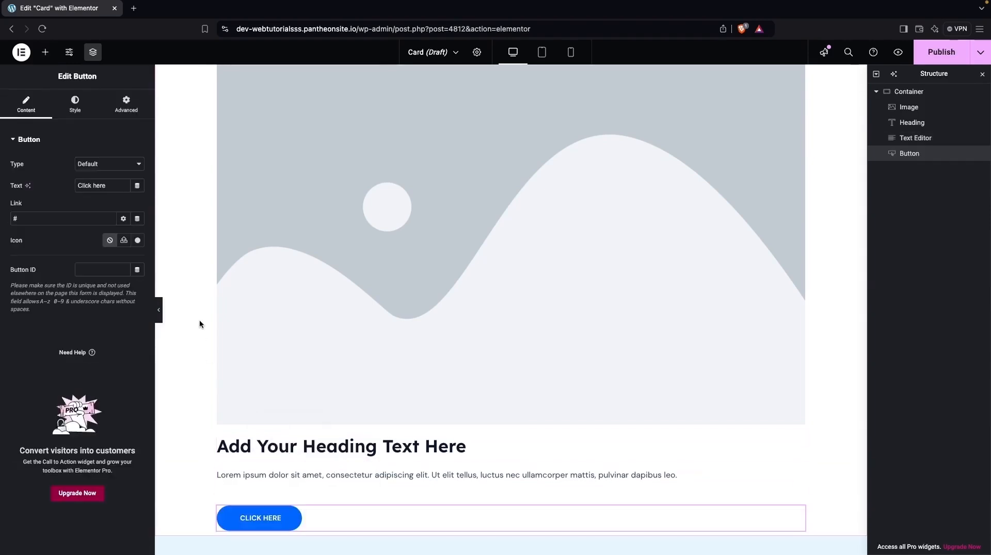
pyautogui.click(74, 105)
pyautogui.click(111, 165)
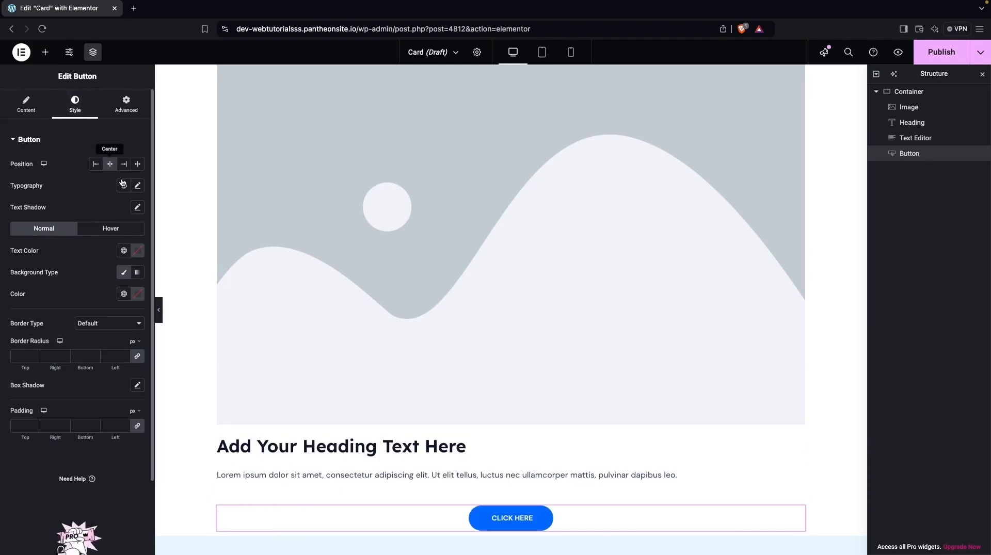
# Step: Set the alignment of both the heading and the text paragraph to center
pyautogui.click(286, 445)
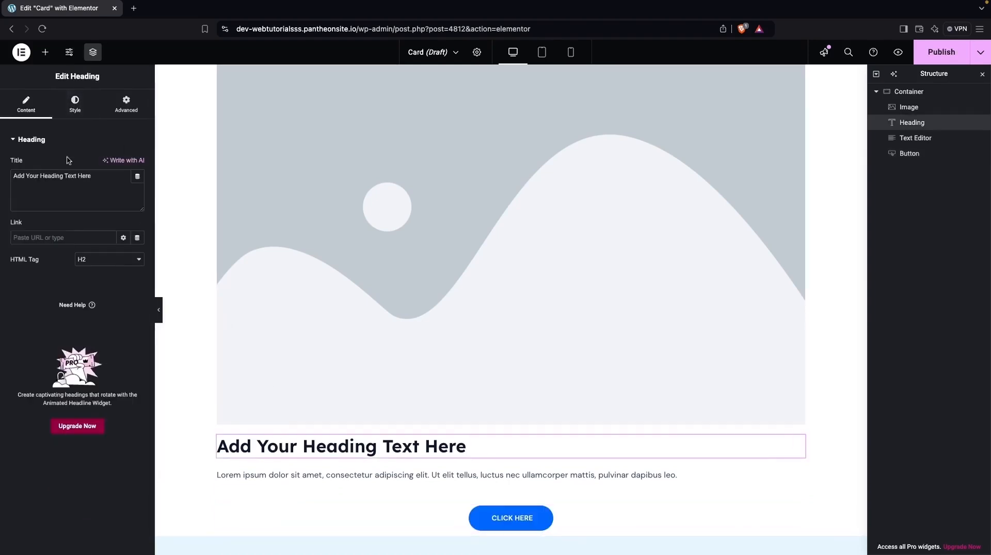
pyautogui.click(75, 105)
pyautogui.click(109, 164)
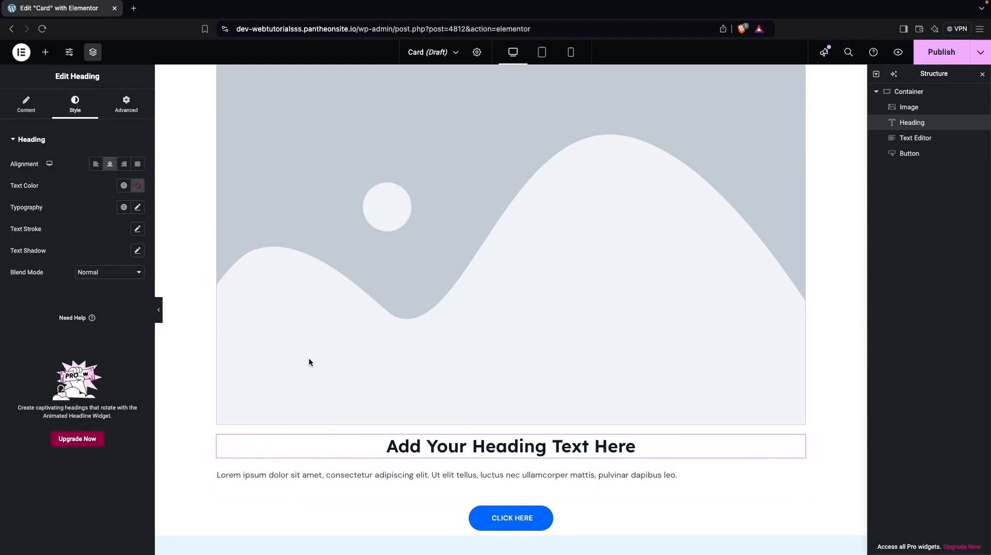
pyautogui.click(318, 473)
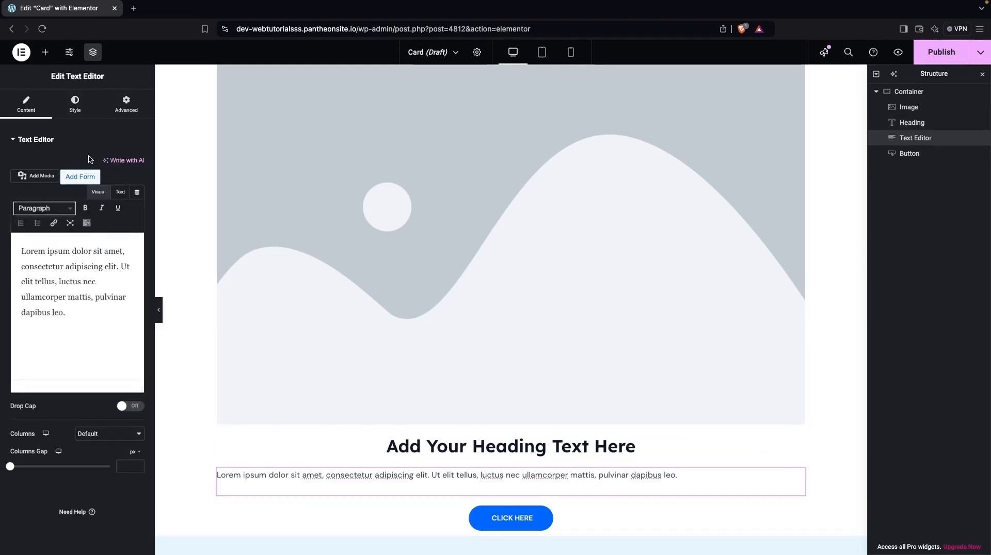
pyautogui.click(74, 105)
pyautogui.click(109, 164)
# Step: Replace the placeholder image with the media library photo of a hand holding the WordPress logo
pyautogui.scroll(1, 264, 258)
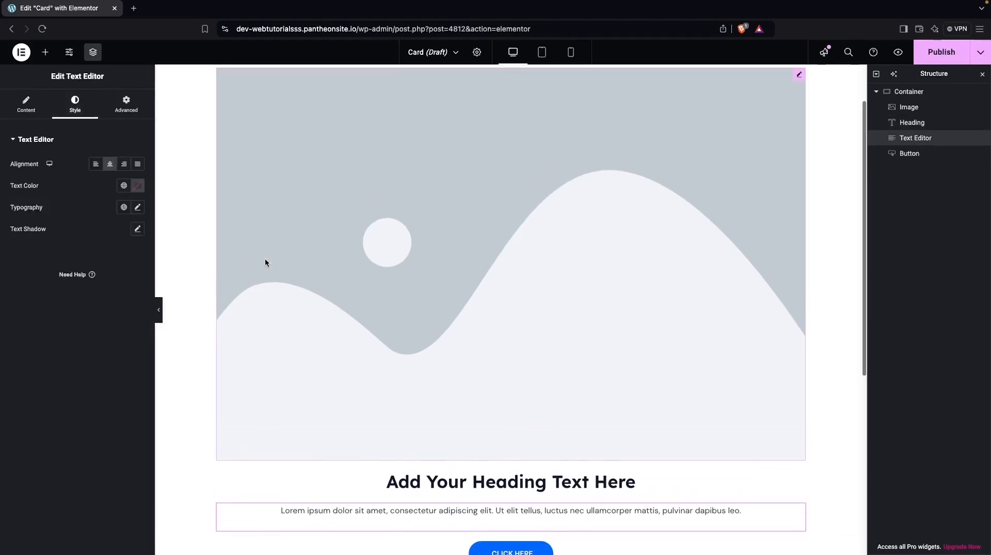
pyautogui.scroll(1, 367, 255)
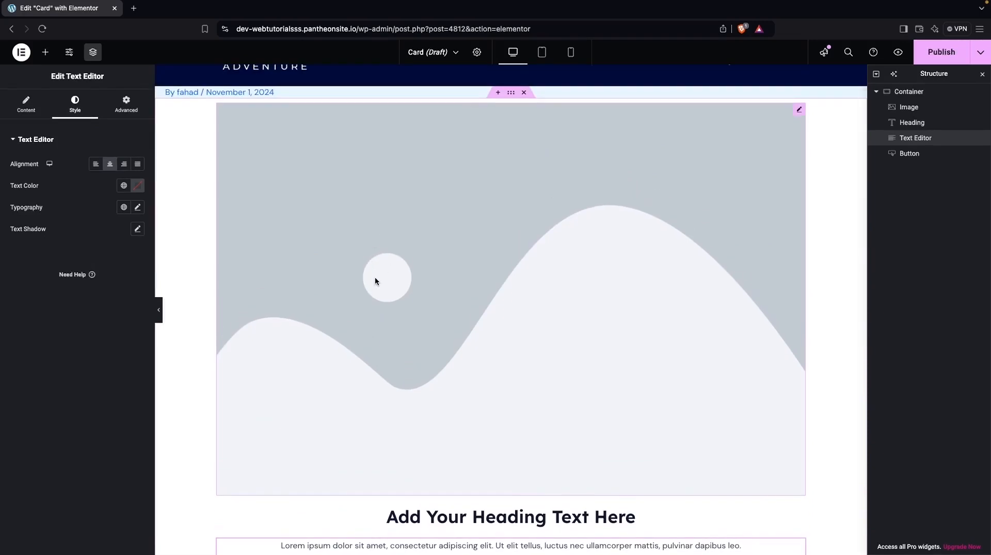
pyautogui.click(375, 281)
pyautogui.click(75, 189)
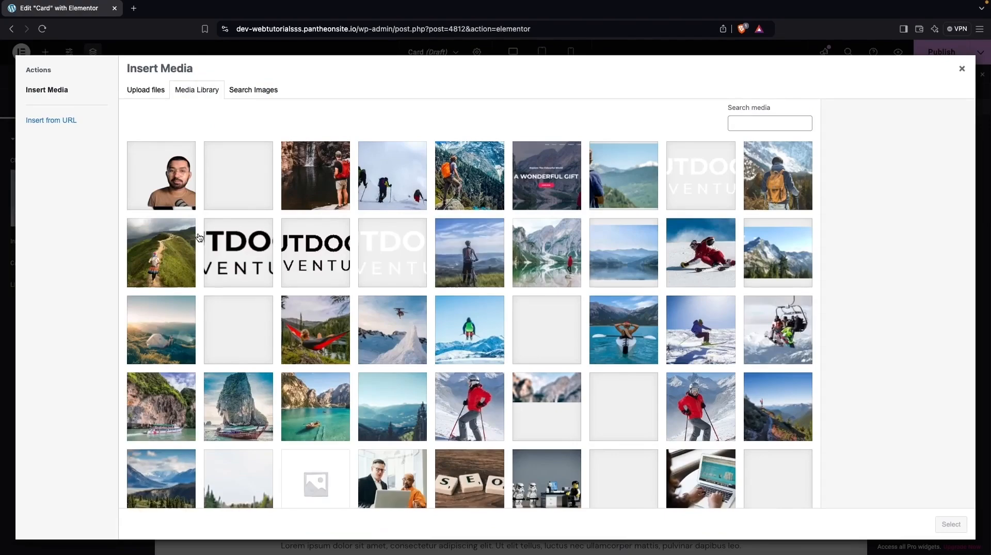
pyautogui.scroll(-3, 322, 289)
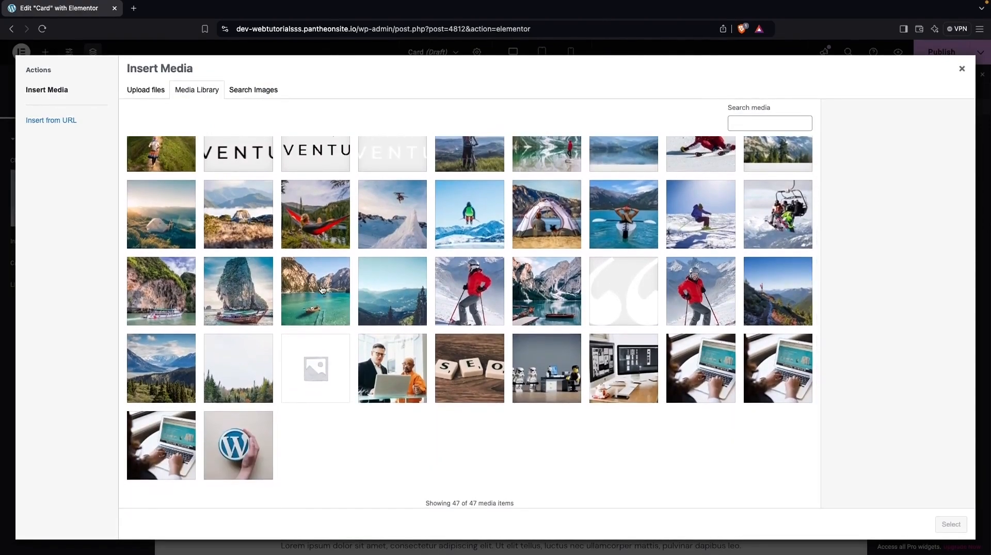
pyautogui.click(391, 361)
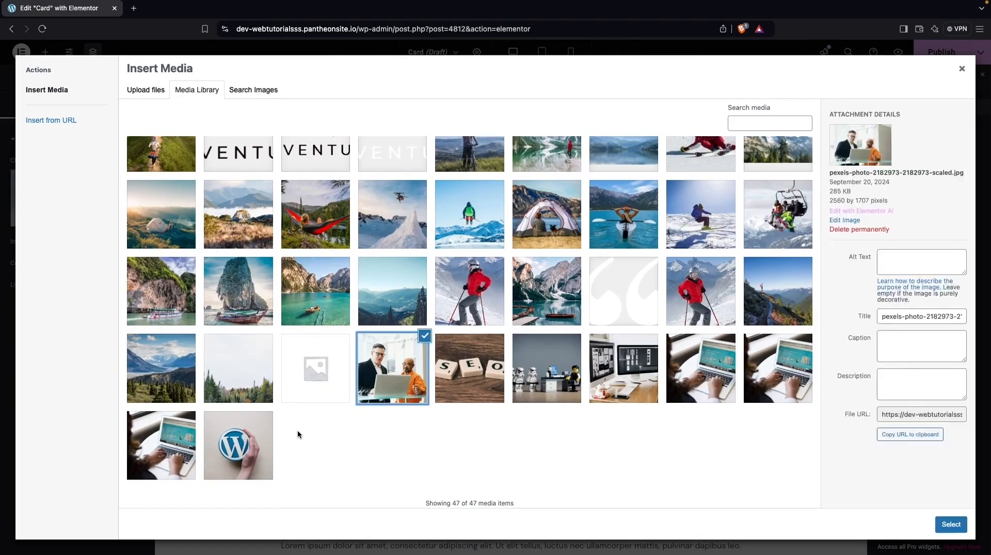
pyautogui.click(239, 445)
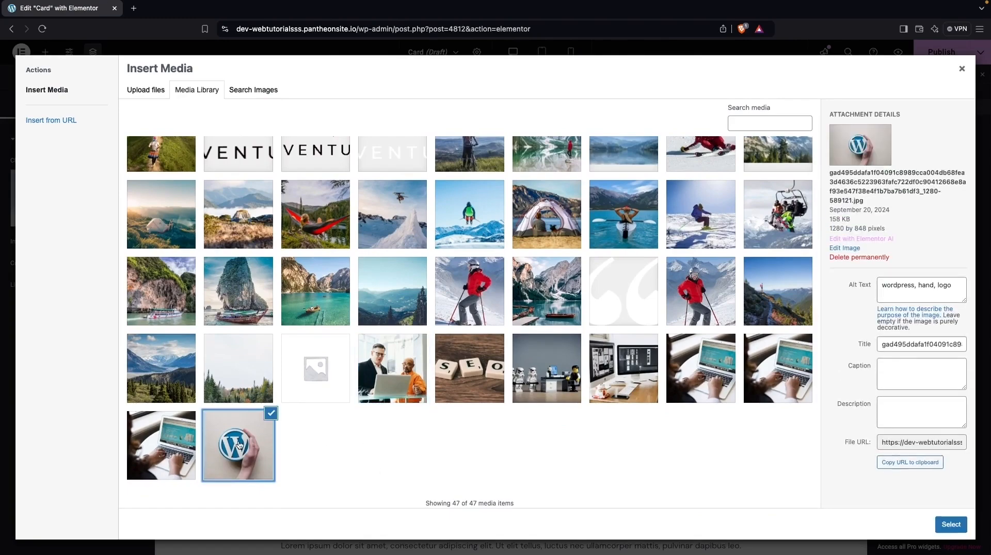
pyautogui.click(950, 525)
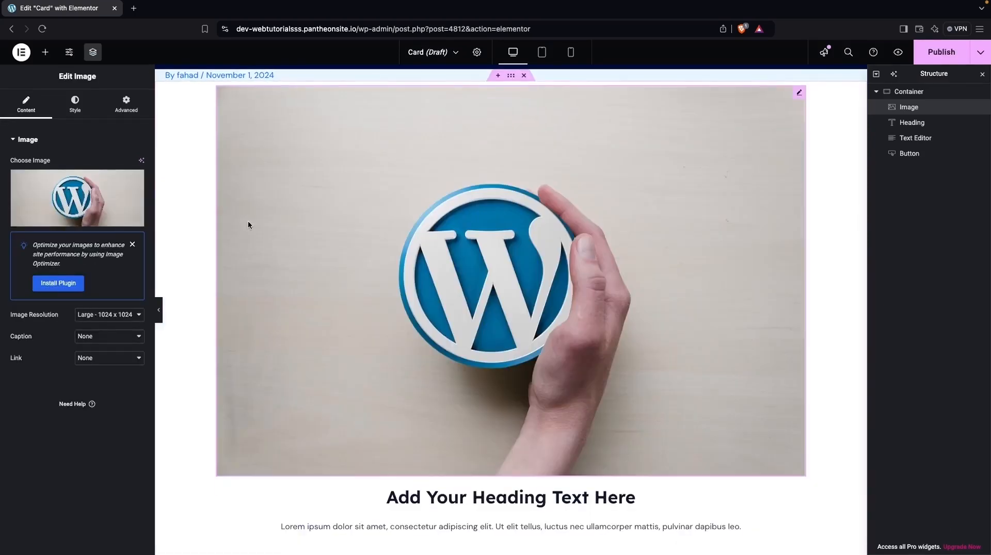
# Step: Set the image's width to 50%
pyautogui.click(75, 111)
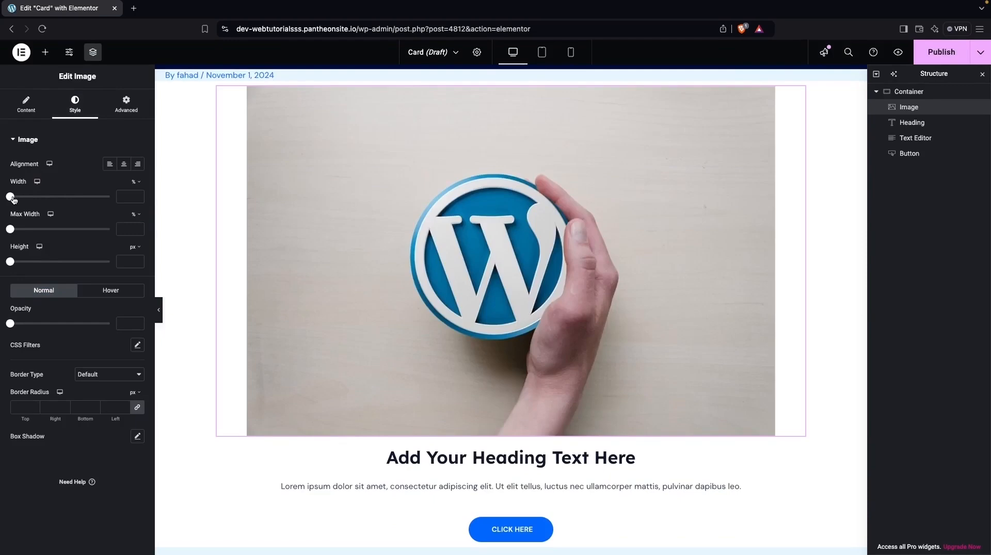
pyautogui.moveTo(13, 198); pyautogui.dragTo(61, 204)
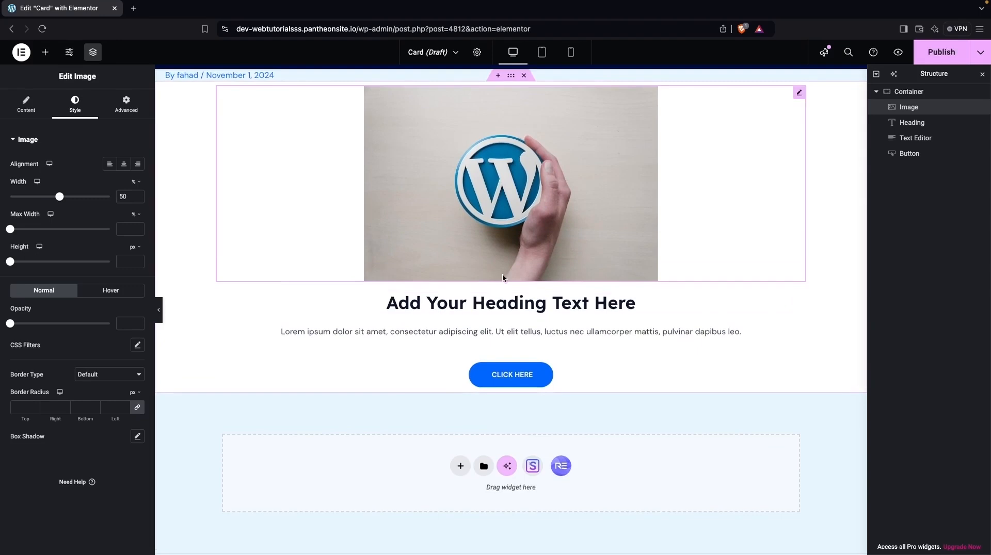
pyautogui.scroll(1, 503, 277)
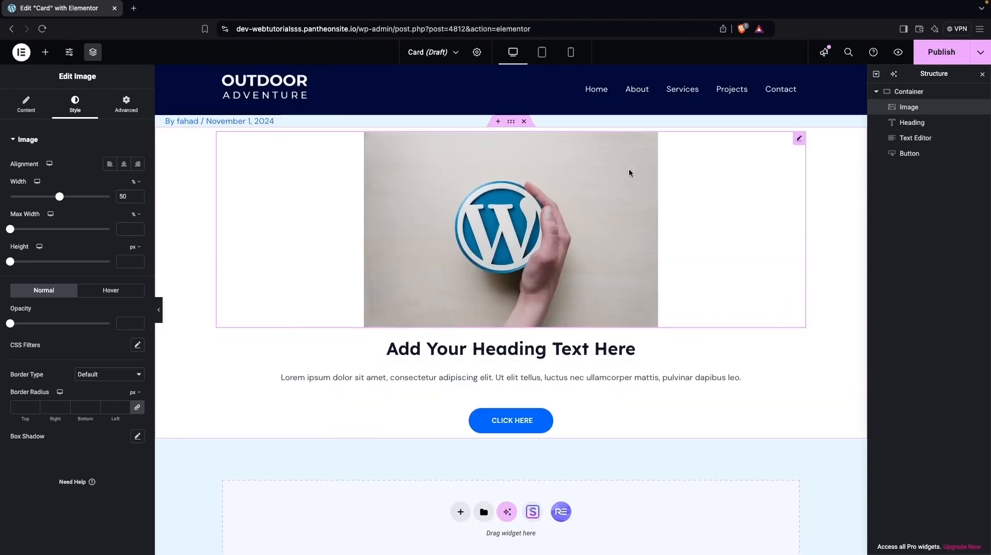
# Step: Set the outer container's direction to a horizontal row and add a nested container after the button
pyautogui.click(897, 93)
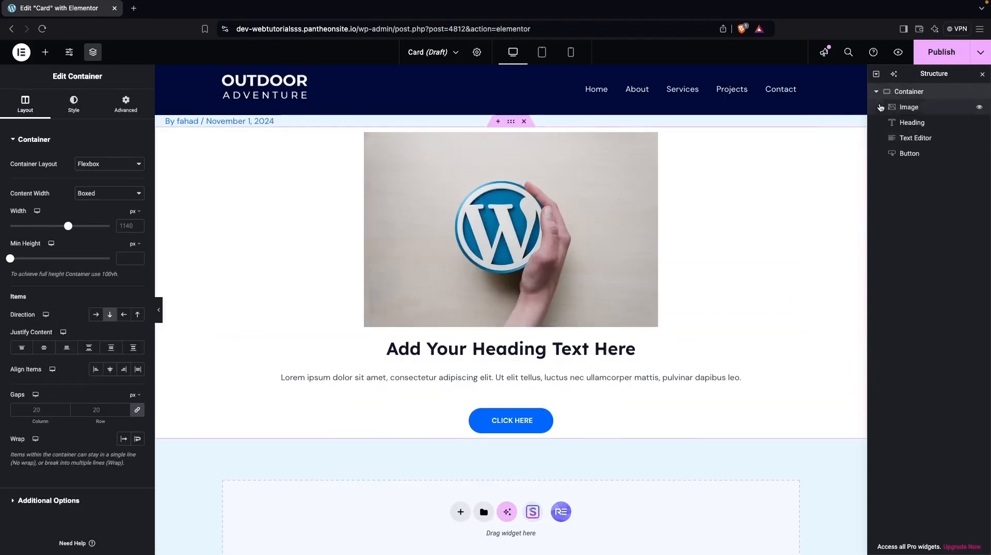
pyautogui.click(95, 315)
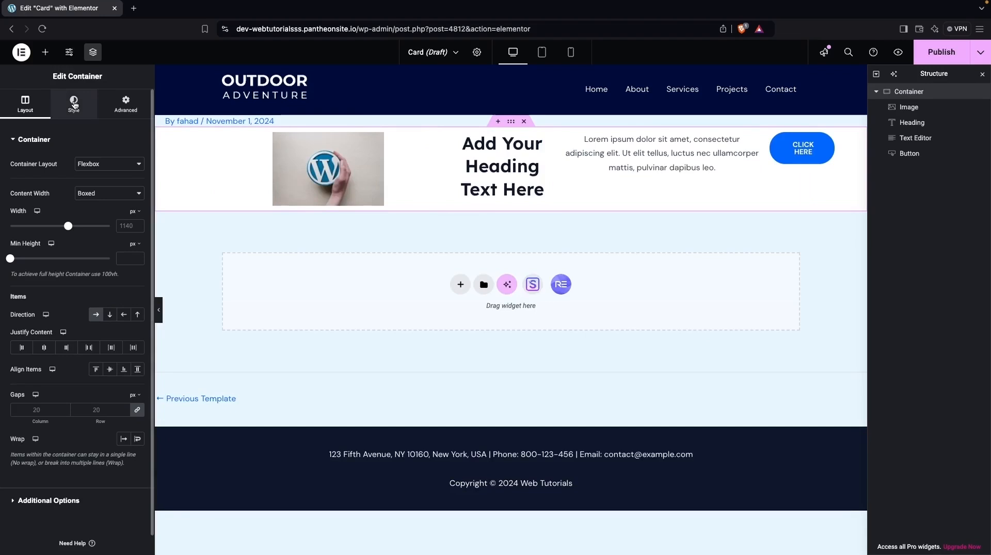
pyautogui.click(45, 51)
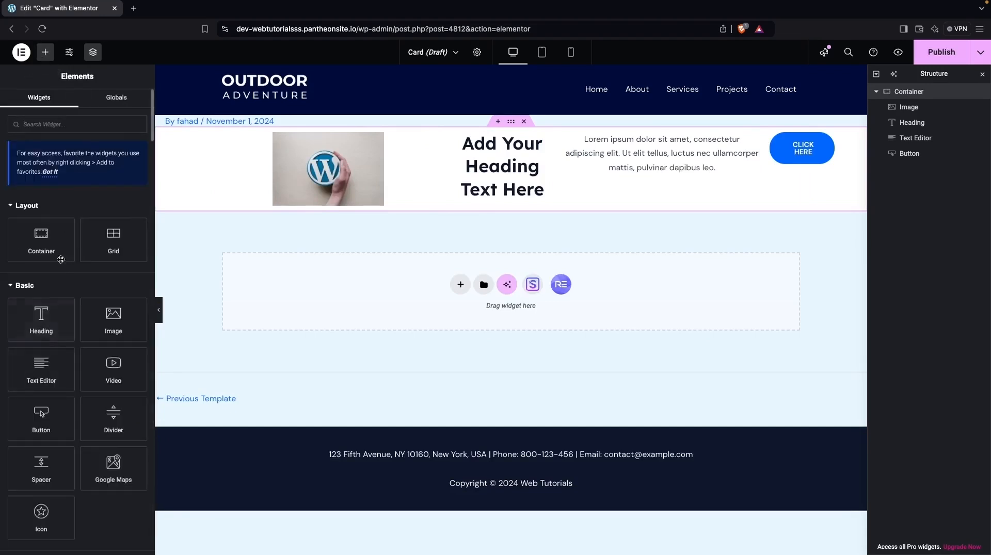
pyautogui.moveTo(41, 238); pyautogui.dragTo(676, 209)
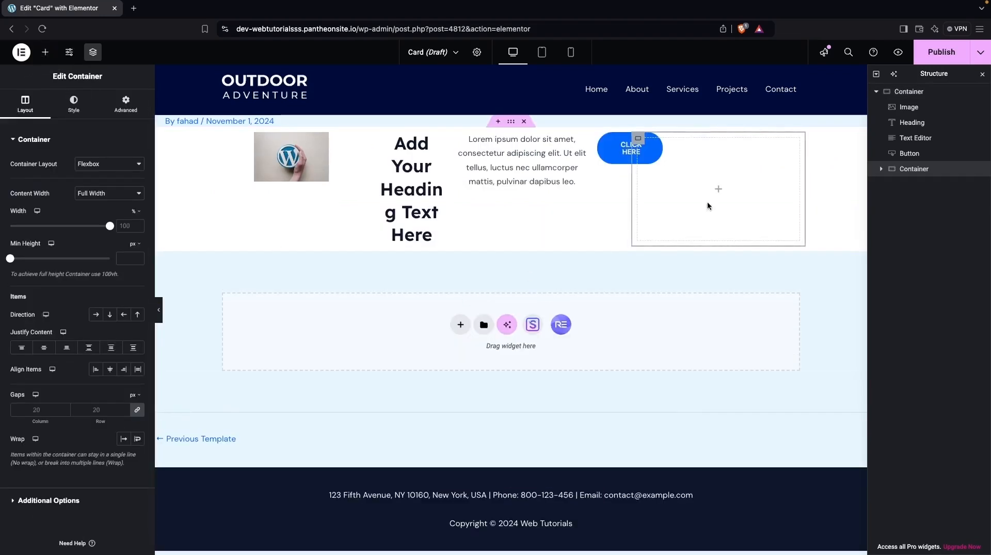
# Step: Move the image, heading, text paragraph and button into the nested container, keeping that order
pyautogui.click(908, 108)
pyautogui.moveTo(908, 109); pyautogui.dragTo(912, 170)
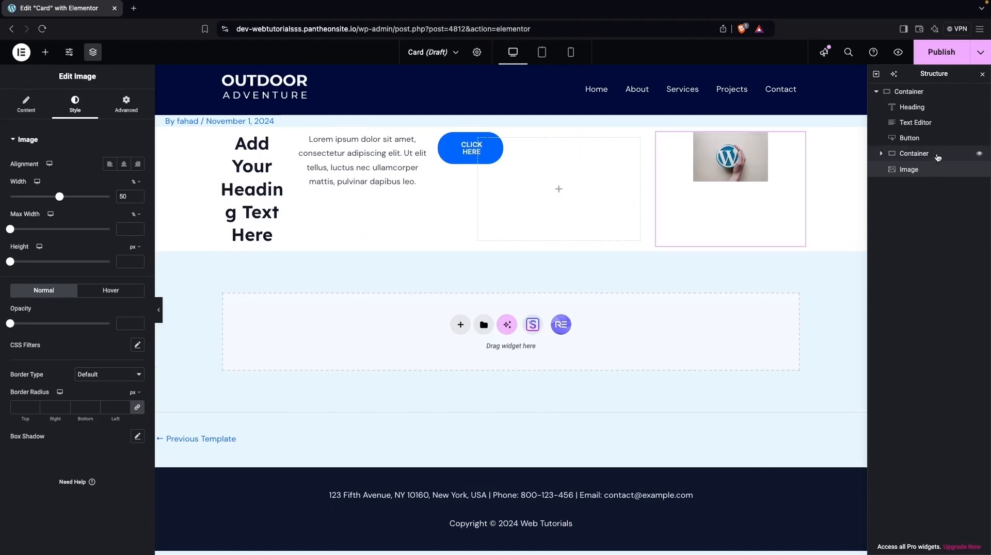
pyautogui.moveTo(908, 111); pyautogui.dragTo(910, 170)
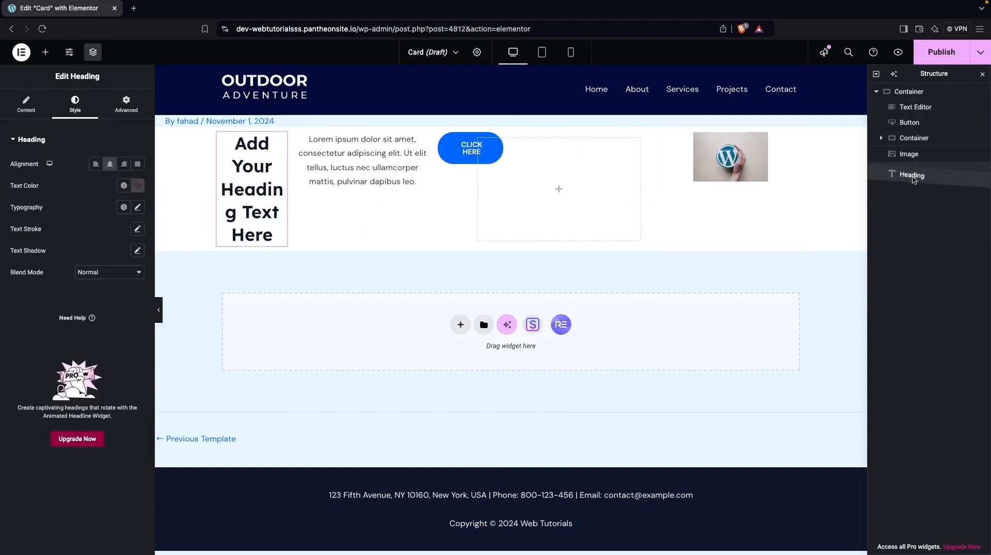
pyautogui.moveTo(911, 113); pyautogui.dragTo(913, 178)
pyautogui.moveTo(906, 106); pyautogui.dragTo(913, 178)
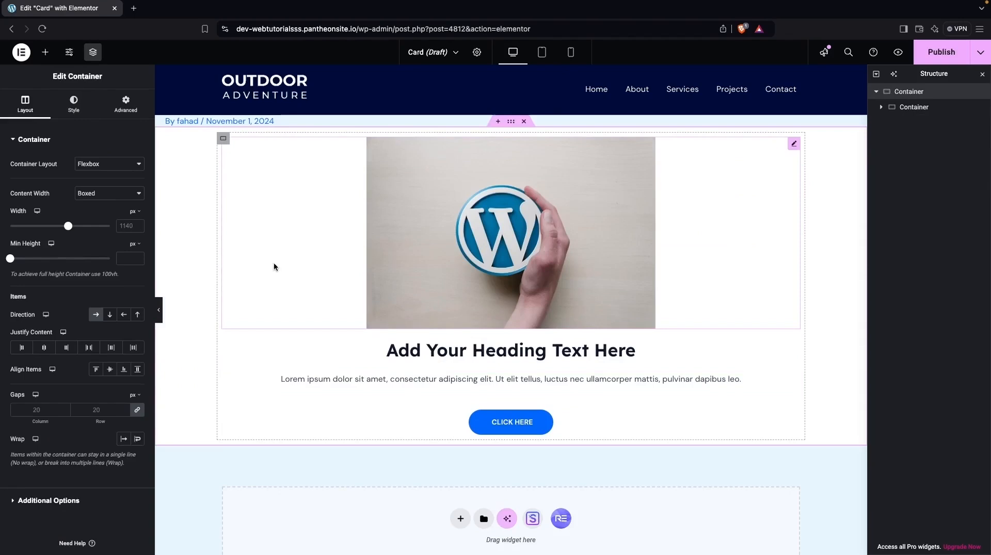
# Step: Duplicate the nested card container three times within the horizontal outer container to make a row of four cards
pyautogui.click(94, 314)
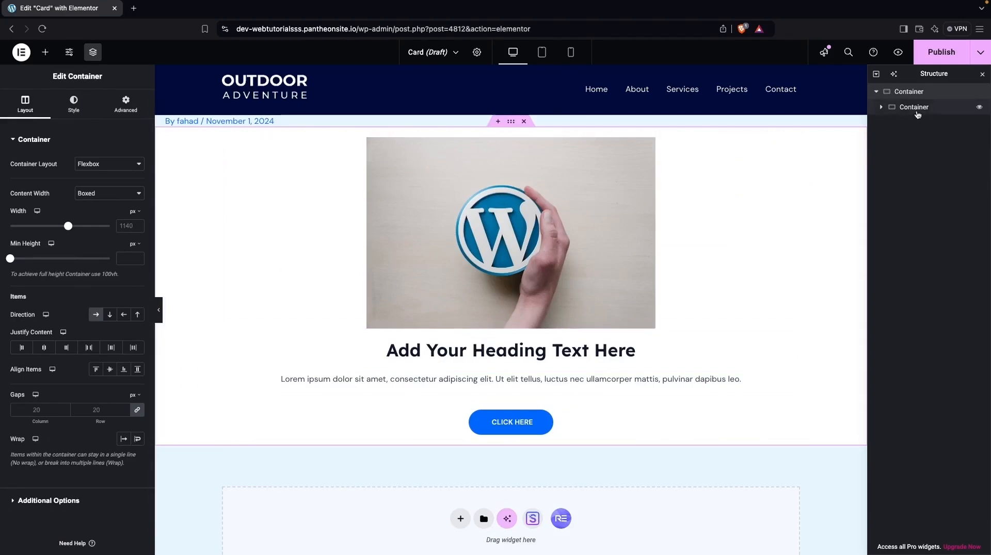
pyautogui.click(917, 111)
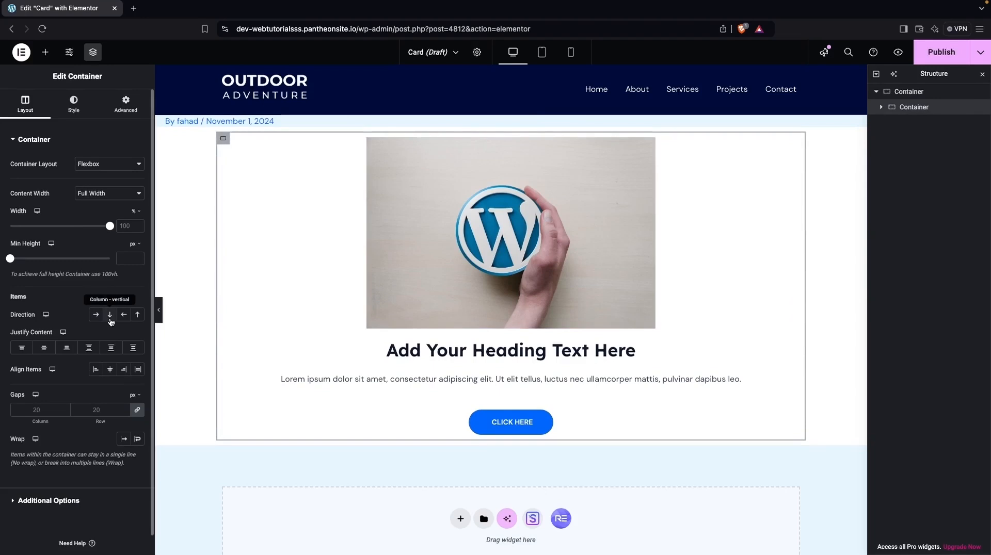
pyautogui.rightClick(908, 109)
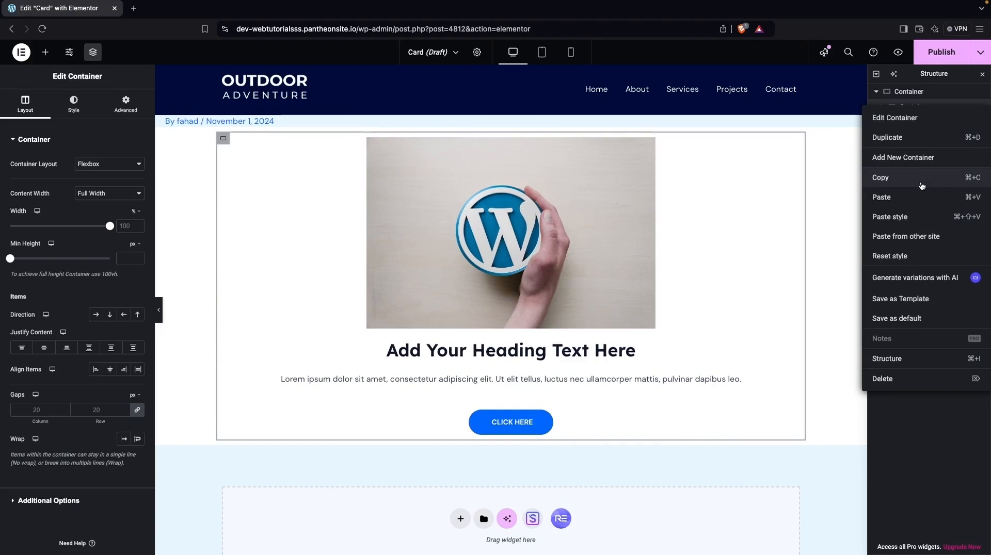
pyautogui.click(906, 138)
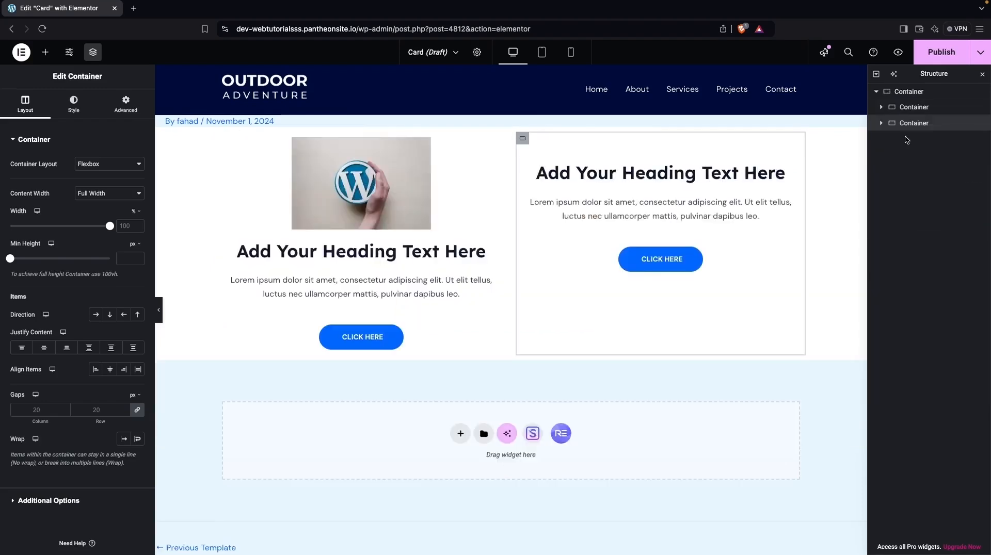
pyautogui.rightClick(912, 124)
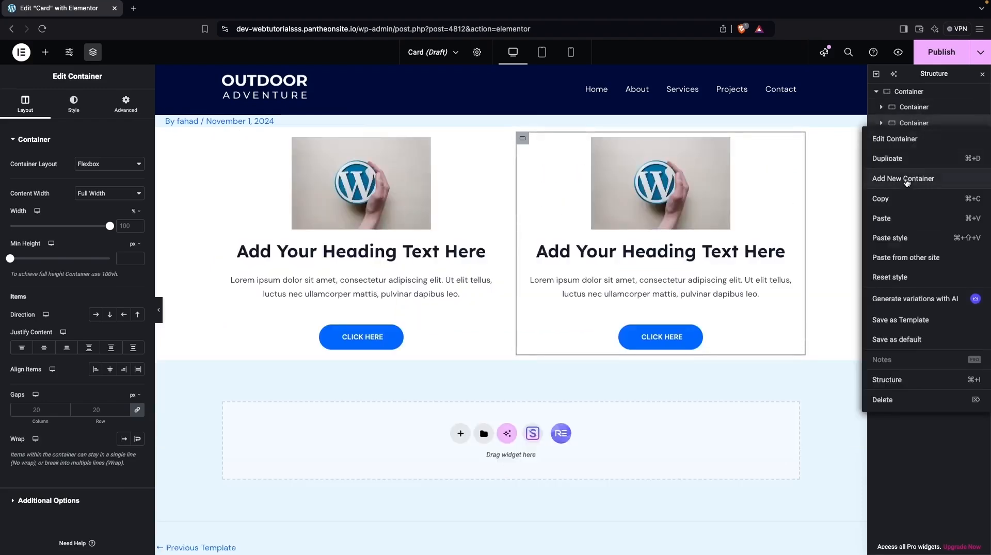
pyautogui.click(909, 160)
pyautogui.rightClick(912, 145)
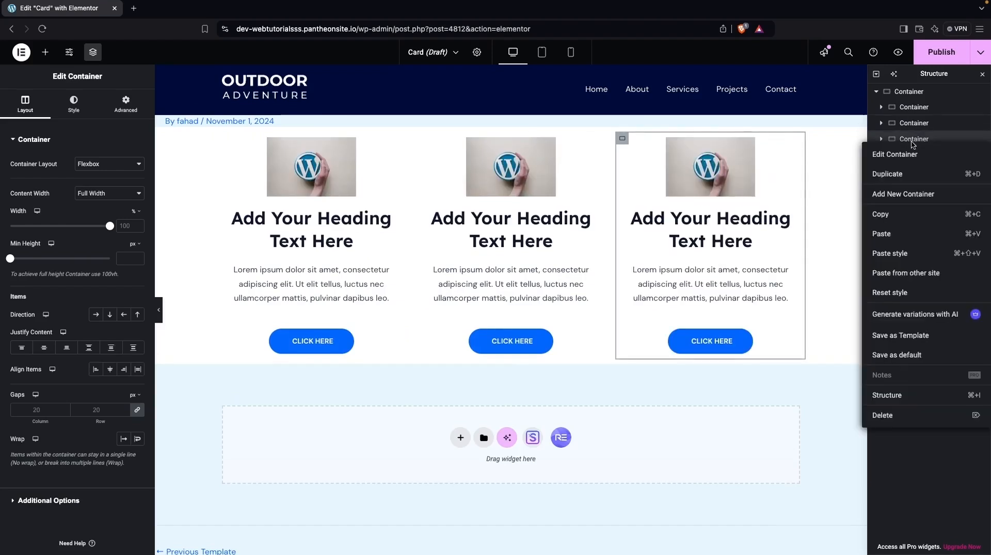
pyautogui.click(911, 176)
# Step: Clear the outer container's background color
pyautogui.click(908, 92)
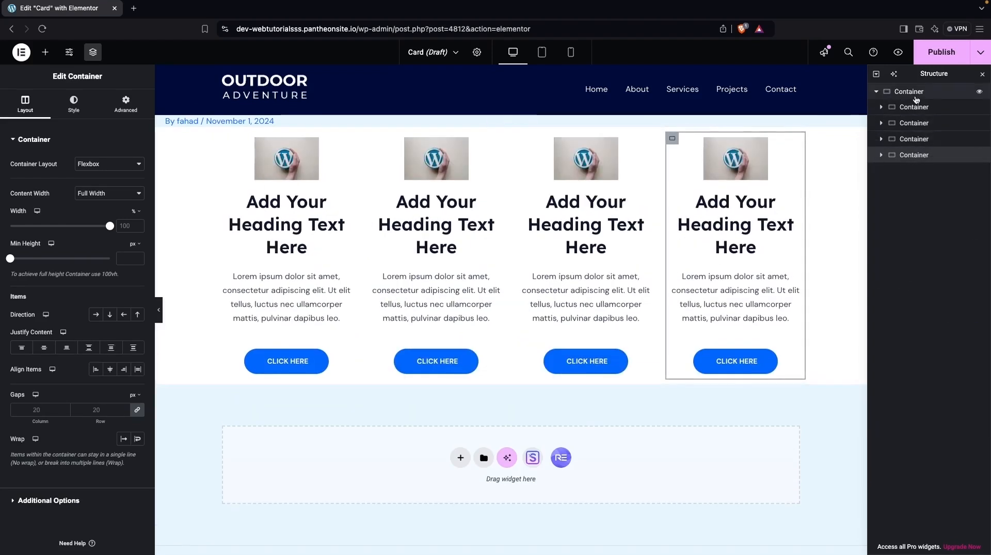
pyautogui.click(74, 106)
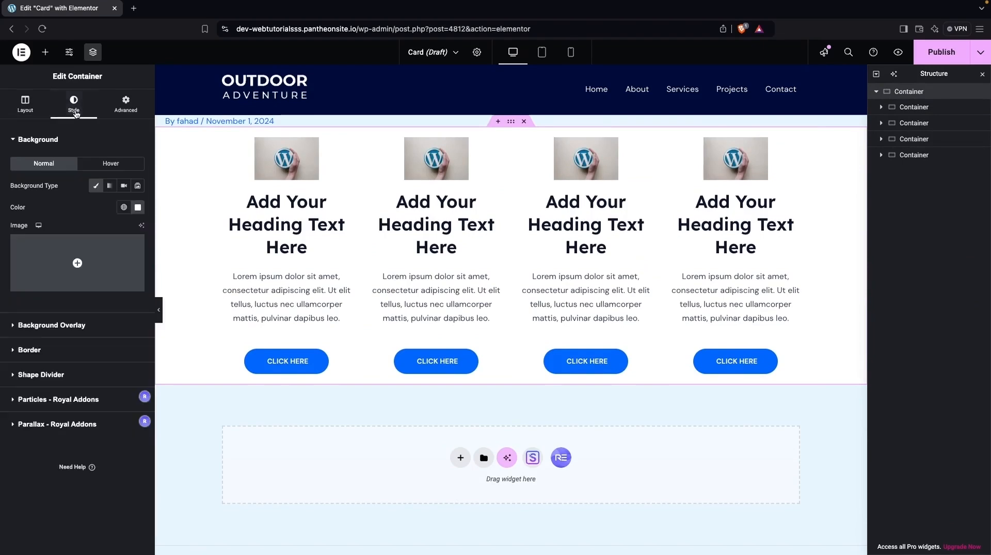
pyautogui.click(138, 207)
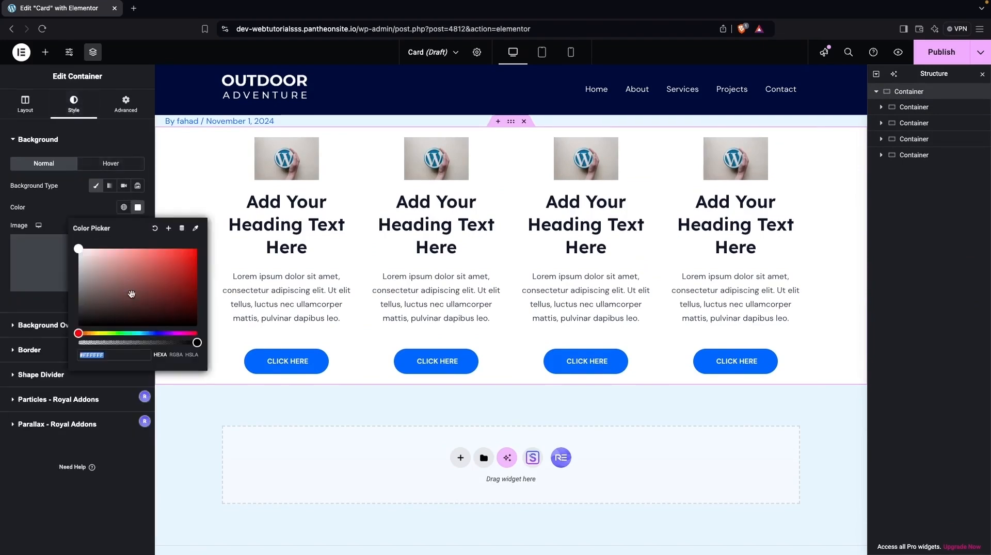
pyautogui.click(154, 228)
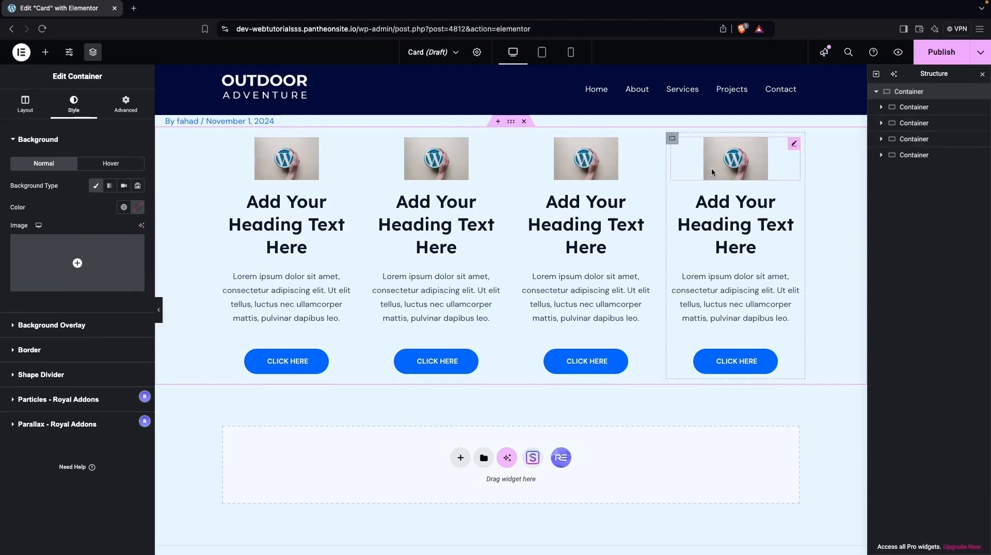
# Step: Set the image width to 100% in each of the four cards
pyautogui.click(307, 168)
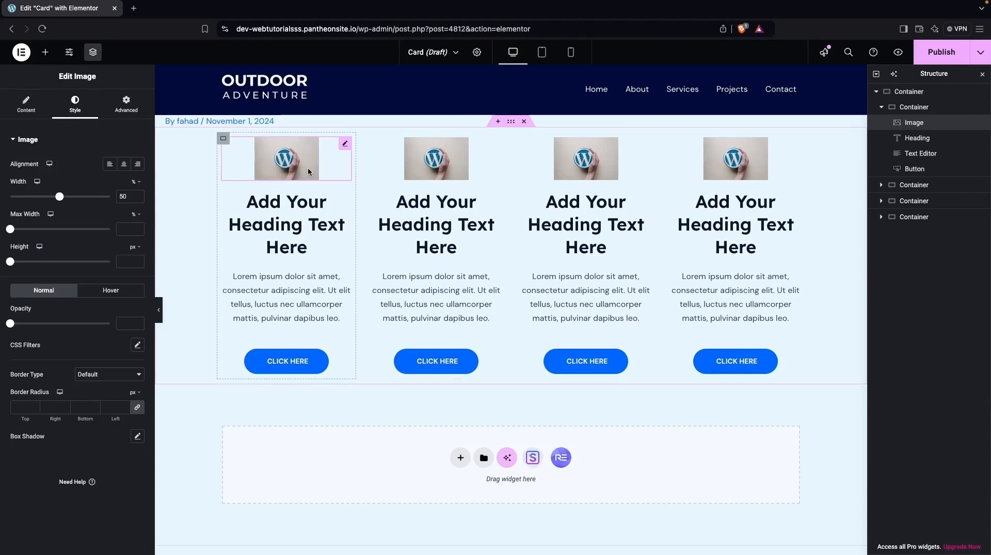
pyautogui.moveTo(60, 197); pyautogui.dragTo(108, 196)
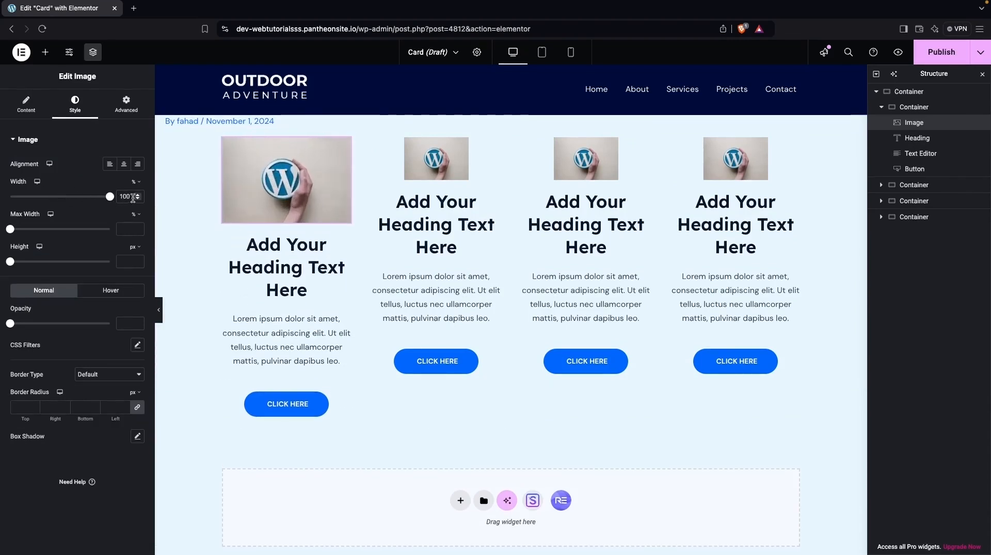
pyautogui.click(419, 169)
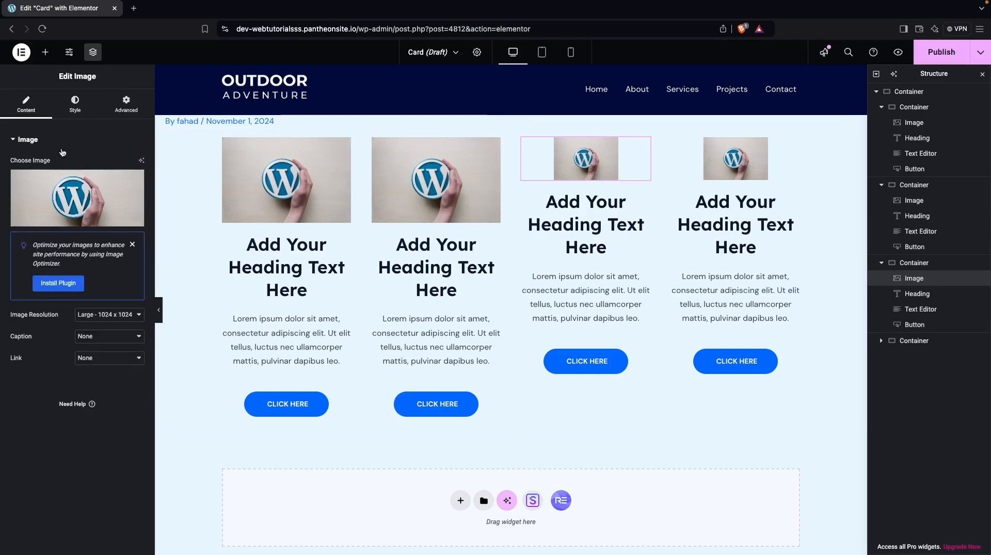
pyautogui.click(75, 103)
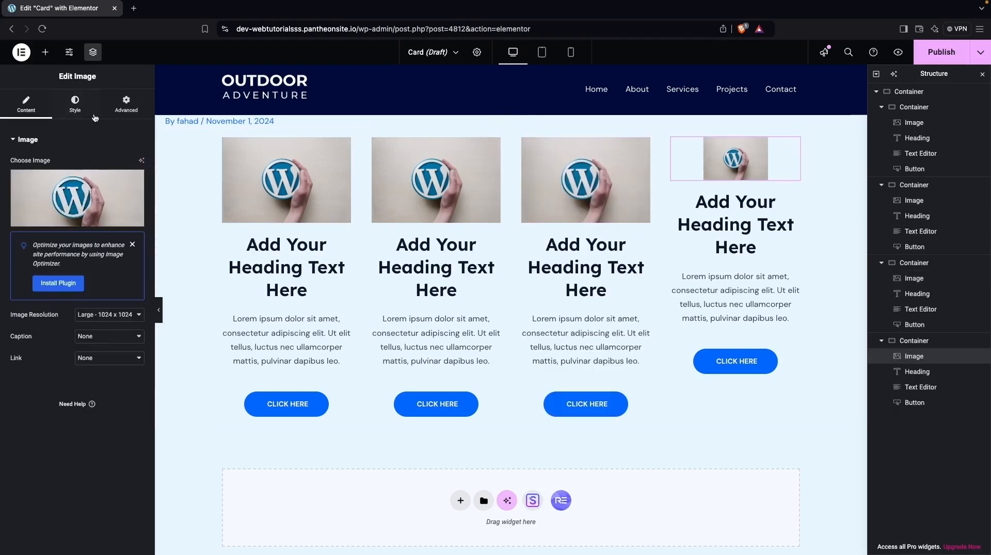
pyautogui.click(83, 111)
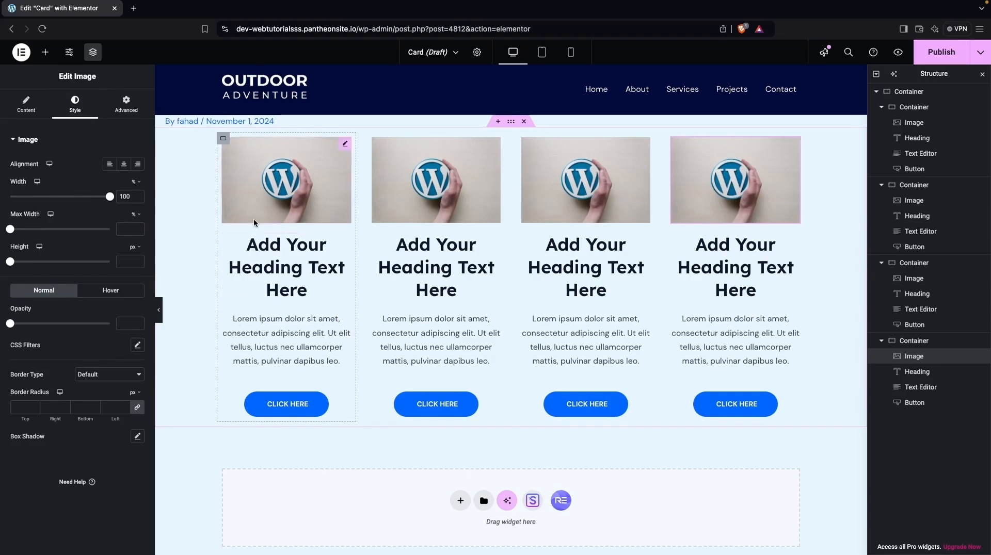
# Step: Set the font size of the first card's heading to 20 px
pyautogui.click(269, 269)
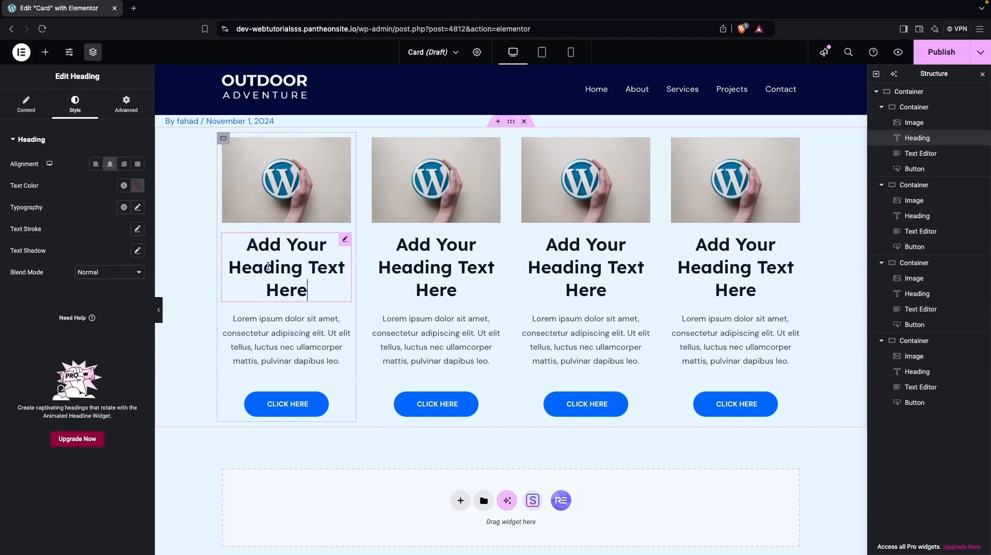
pyautogui.click(138, 208)
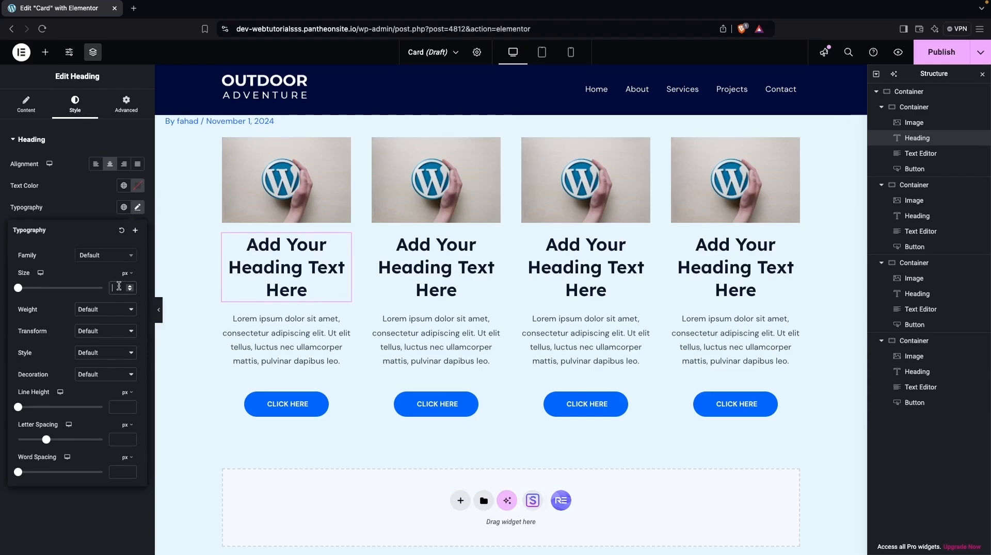
pyautogui.write('20')
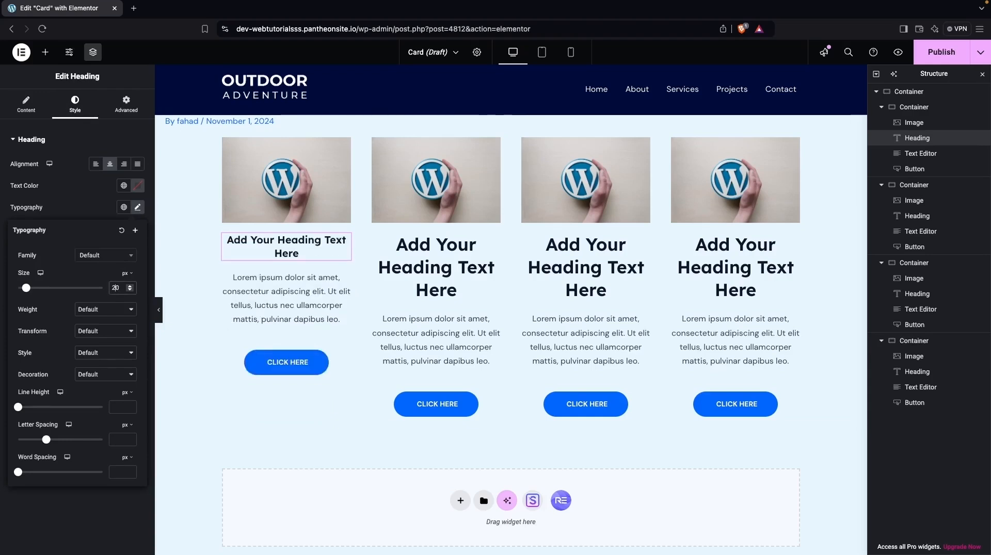
pyautogui.press('BackSpace')
pyautogui.write('3')
pyautogui.press('BackSpace')
pyautogui.write('2')
# Step: Change the first card's heading text to "Card title"
pyautogui.click(19, 111)
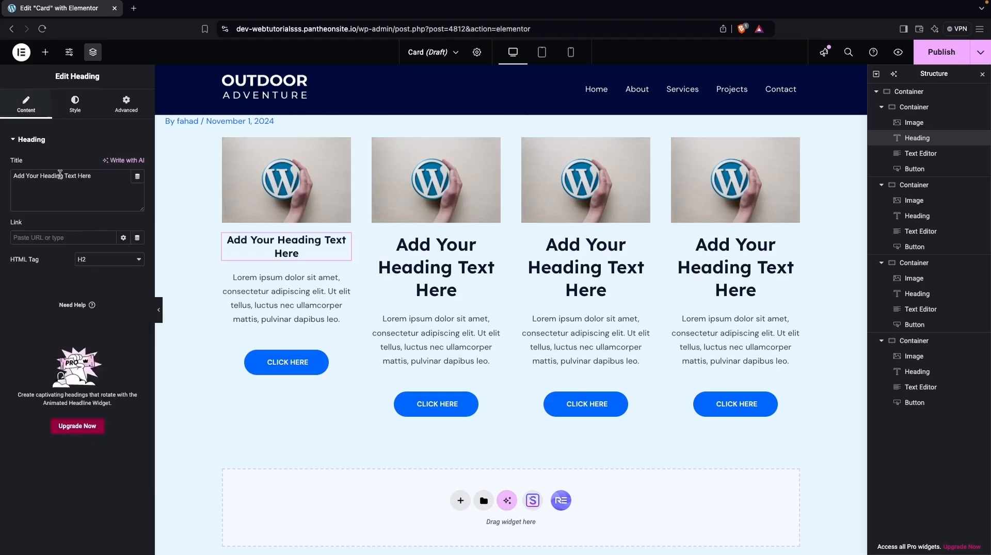
pyautogui.tripleClick(96, 179)
pyautogui.write('Car')
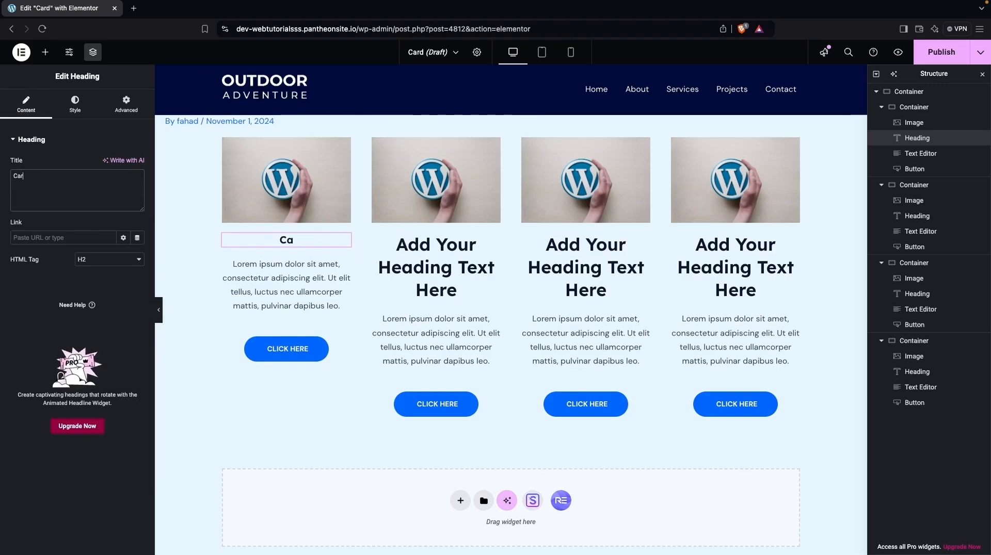
pyautogui.write('d title')
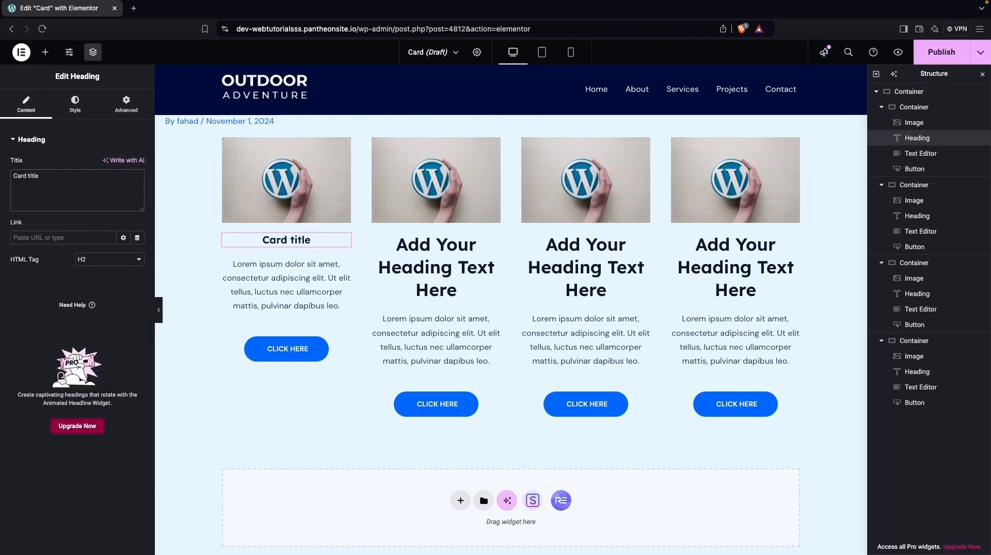
# Step: Replace the first card's paragraph text with "we are having description here"
pyautogui.click(258, 280)
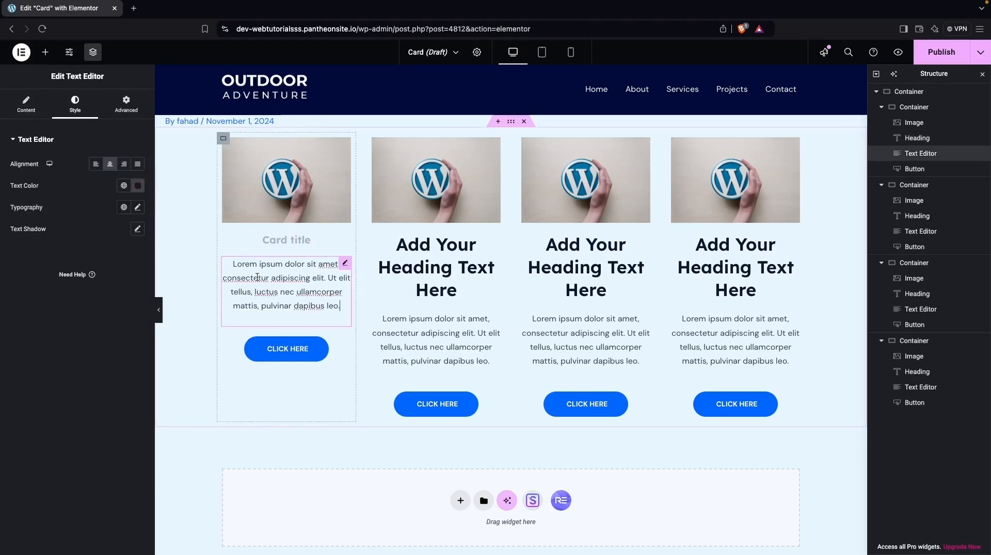
pyautogui.click(31, 106)
pyautogui.tripleClick(87, 312)
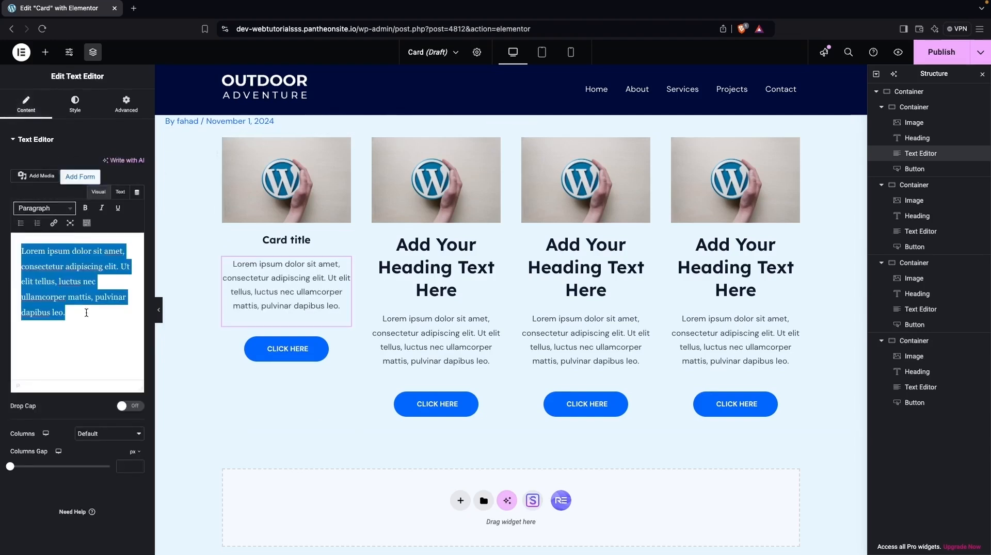
pyautogui.write('we are having description here')
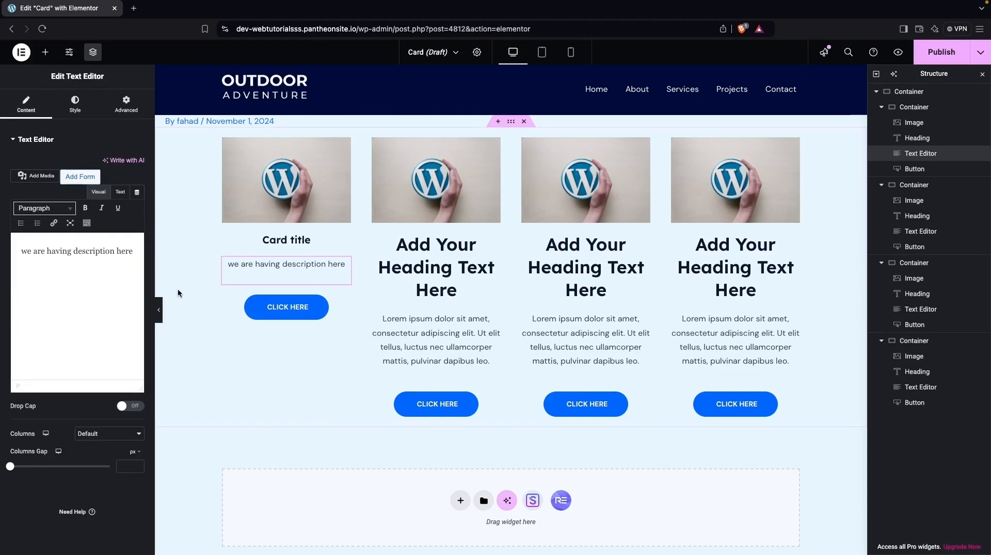
# Step: Change the first card's button text to "CALL TO ACTION"
pyautogui.click(291, 310)
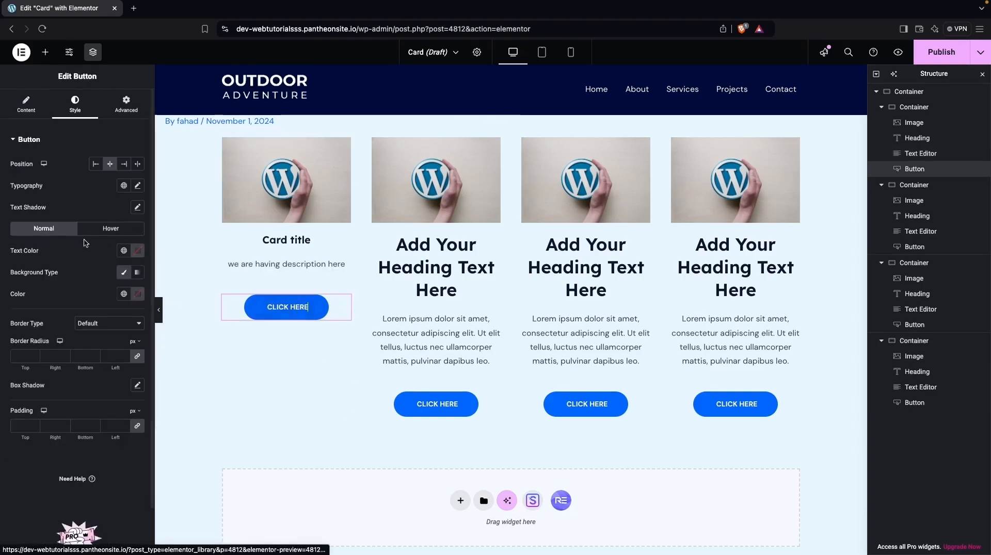
pyautogui.click(26, 103)
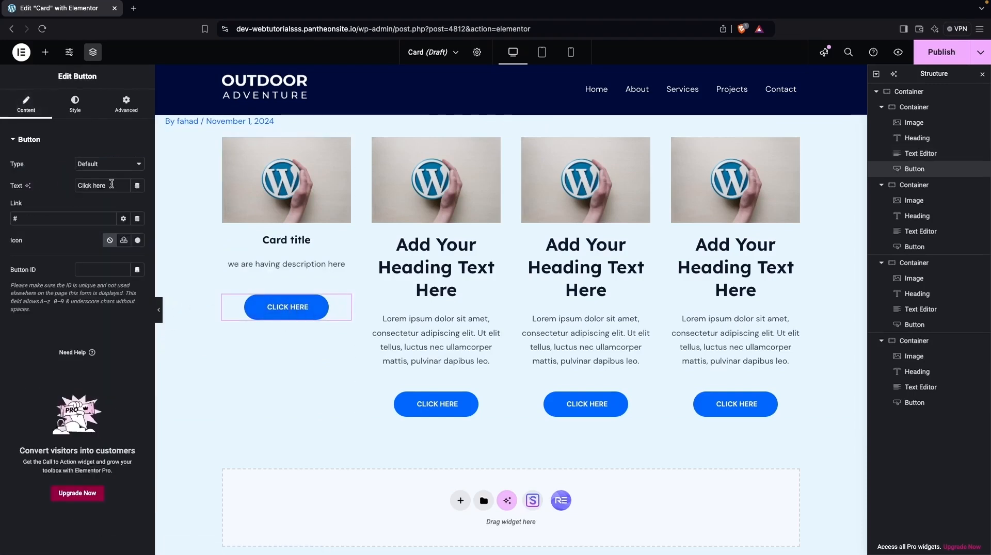
pyautogui.press('super+a')
pyautogui.write('CALL')
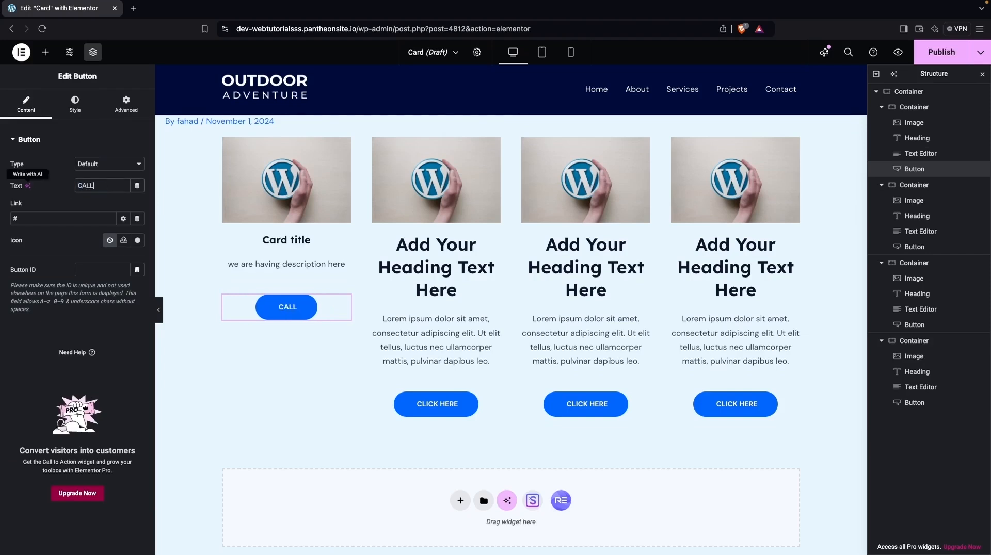
pyautogui.write(' TO ACTION')
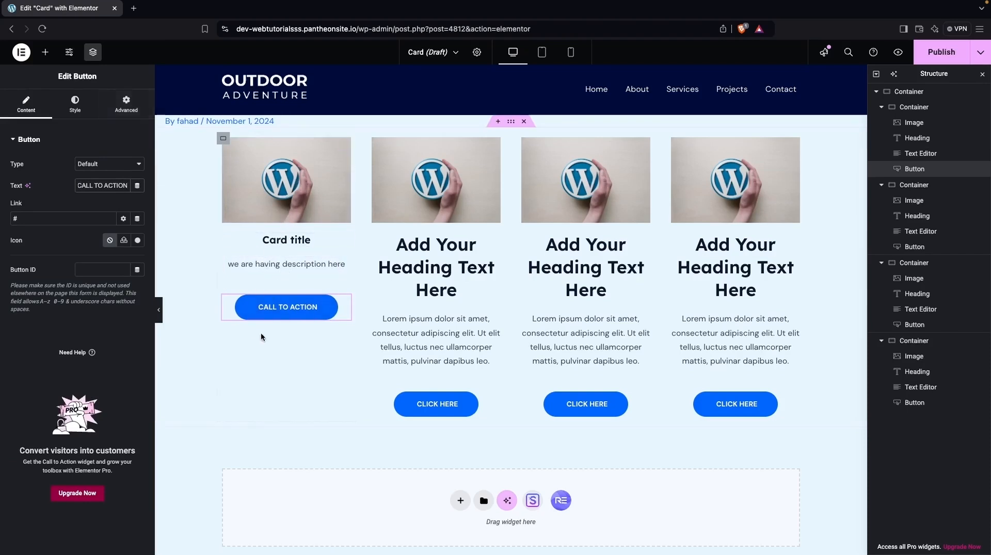
# Step: Unlink the margin values of the first card's button and set its top margin to -25 px
pyautogui.click(127, 106)
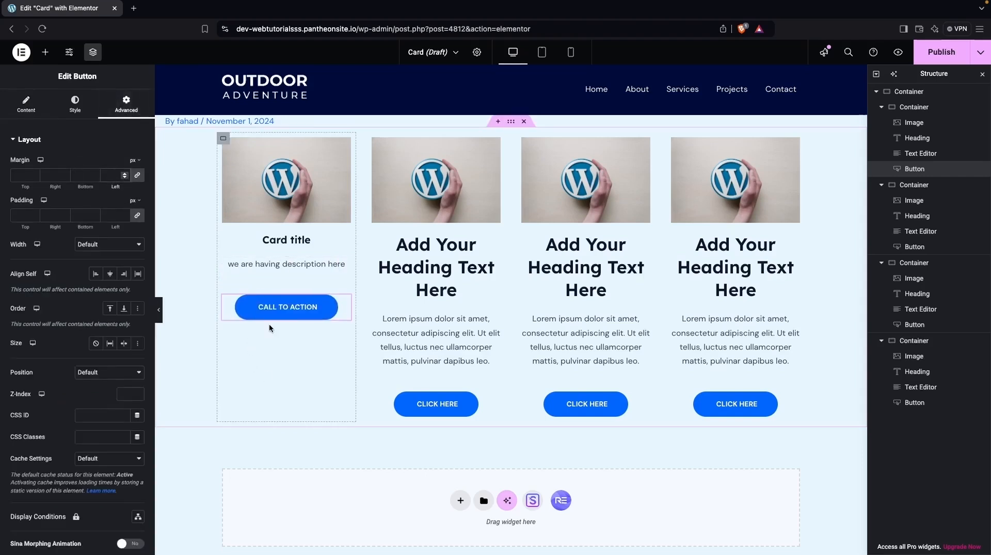
pyautogui.click(138, 177)
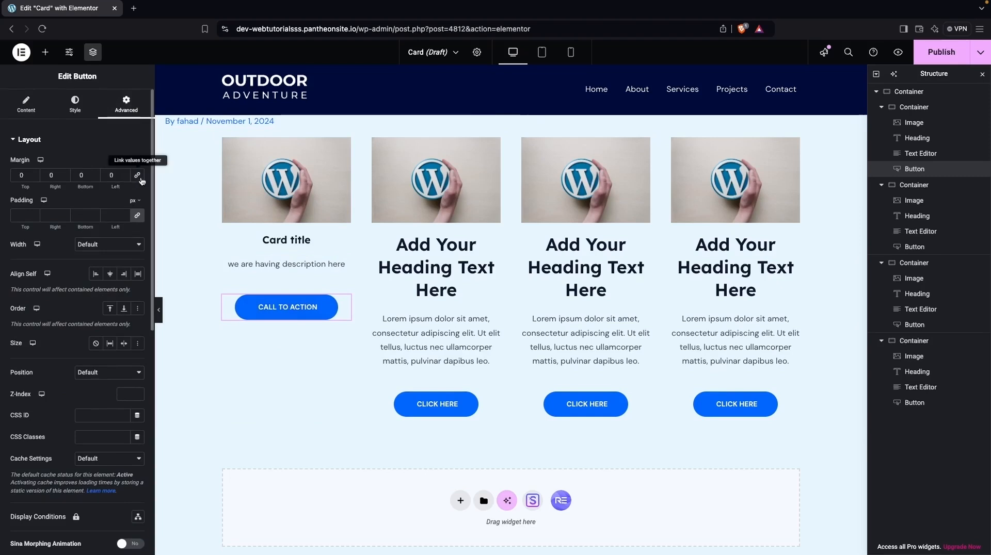
pyautogui.click(21, 175)
pyautogui.write('-2')
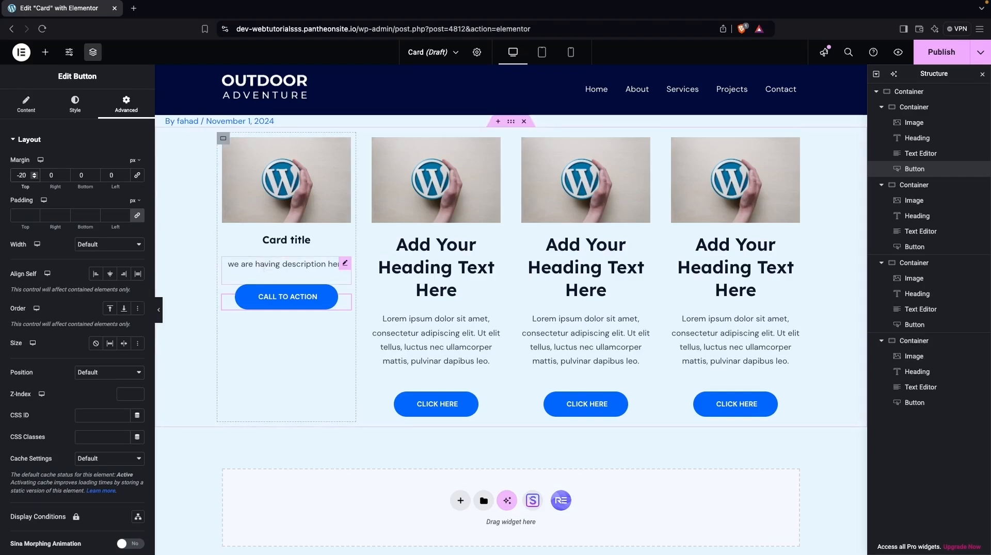
pyautogui.press('BackSpace')
pyautogui.write('3')
pyautogui.press('BackSpace')
pyautogui.press('BackSpace')
pyautogui.write('25')
pyautogui.press('Left')
pyautogui.press('Left')
pyautogui.press('BackSpace')
pyautogui.write('-')
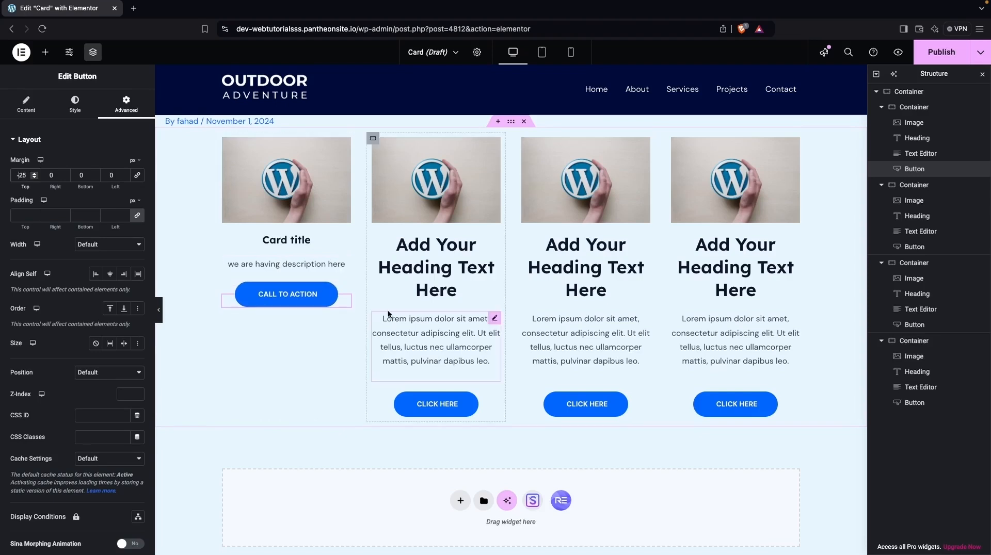
# Step: Set the font size of the first card's heading to 30 px
pyautogui.click(311, 241)
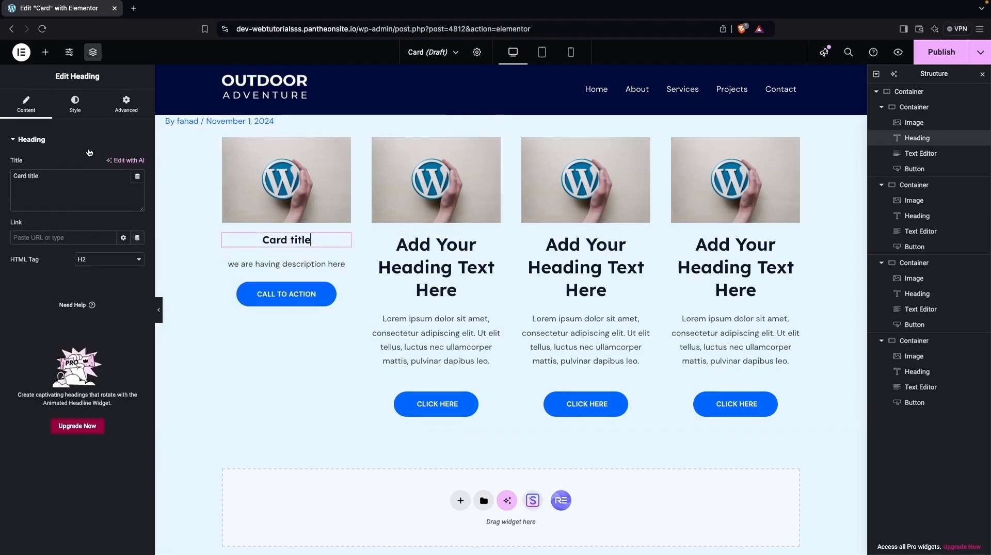
pyautogui.click(66, 108)
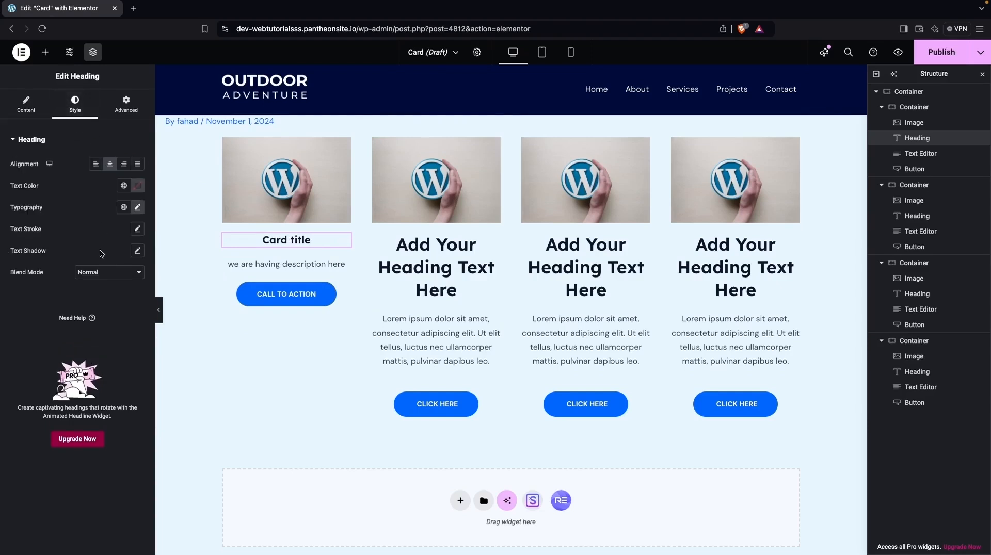
pyautogui.click(138, 207)
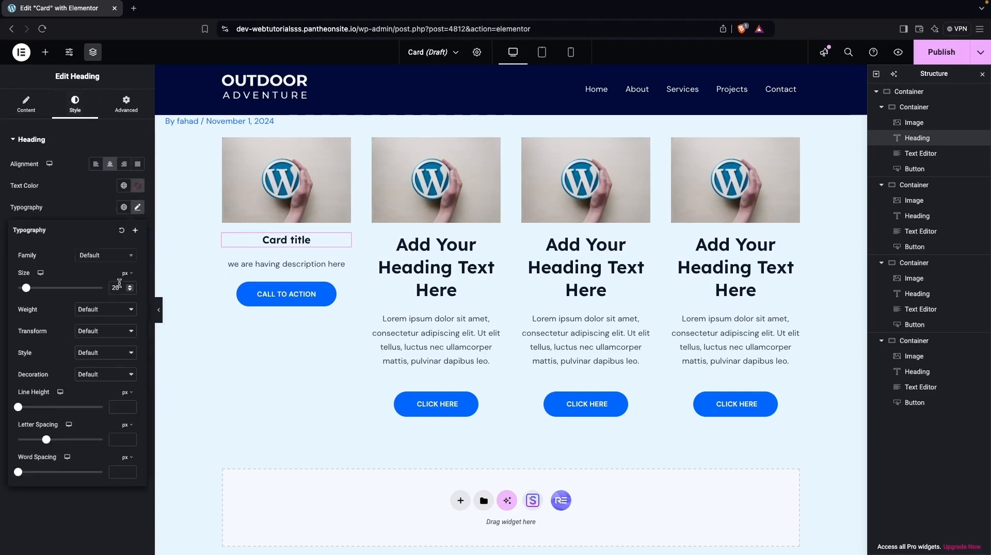
pyautogui.press('BackSpace')
pyautogui.write('3')
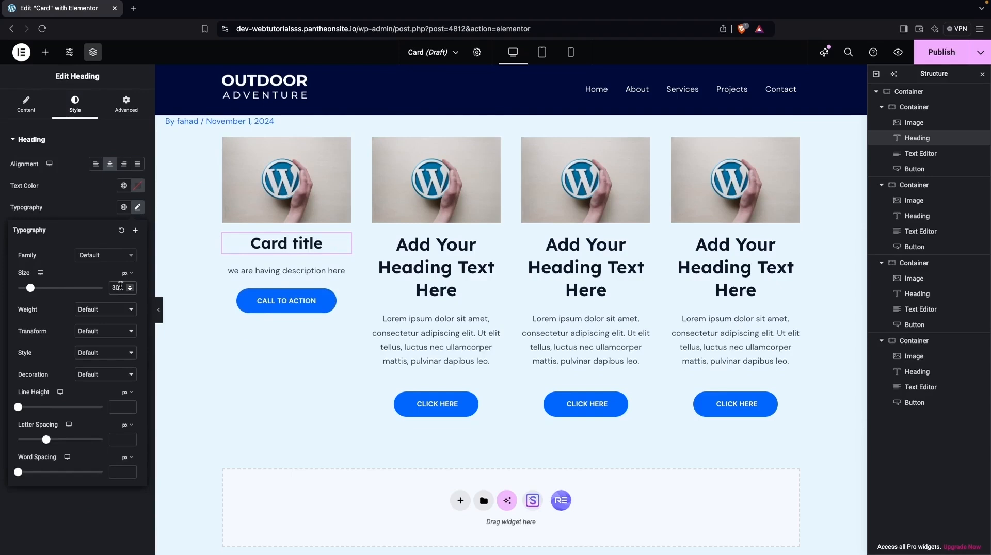
# Step: Set the font size of the first card's description text to 17 px
pyautogui.click(285, 270)
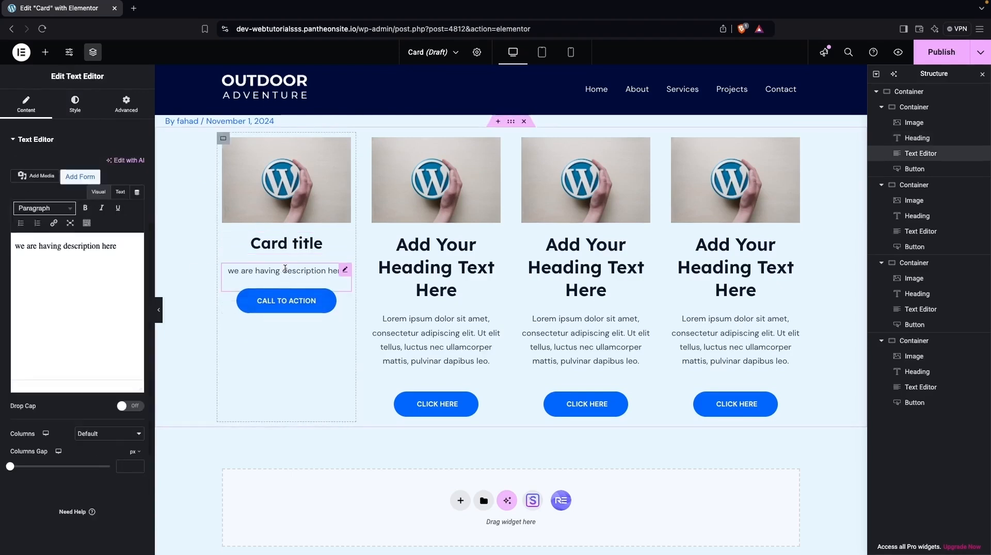
pyautogui.click(74, 104)
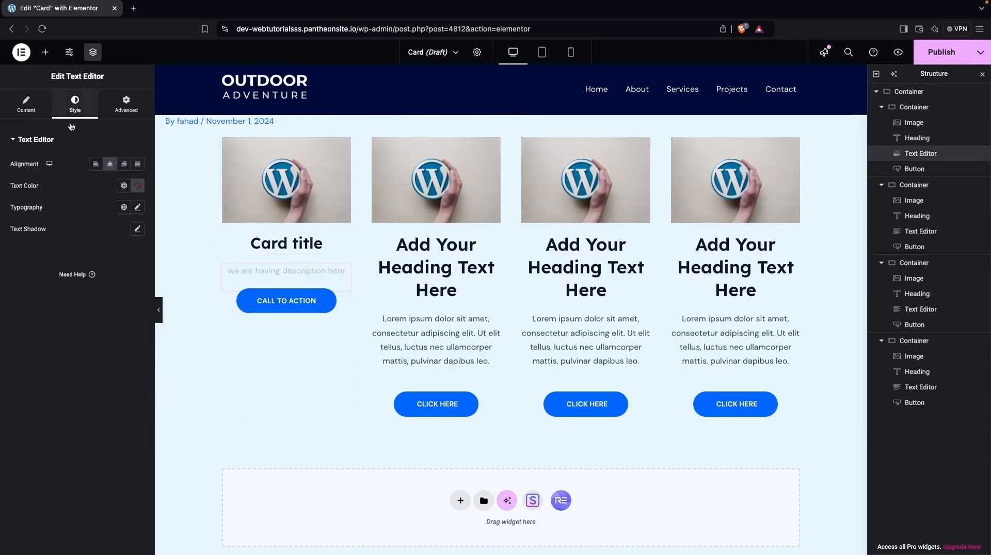
pyautogui.click(137, 207)
pyautogui.write('20')
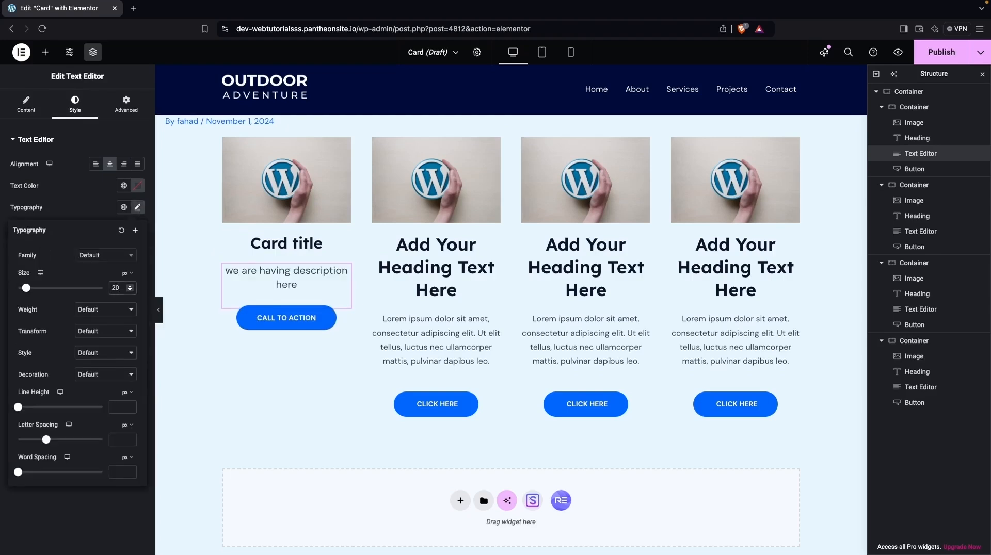
pyautogui.press('Down')
pyautogui.press('Down')
pyautogui.press('Down')
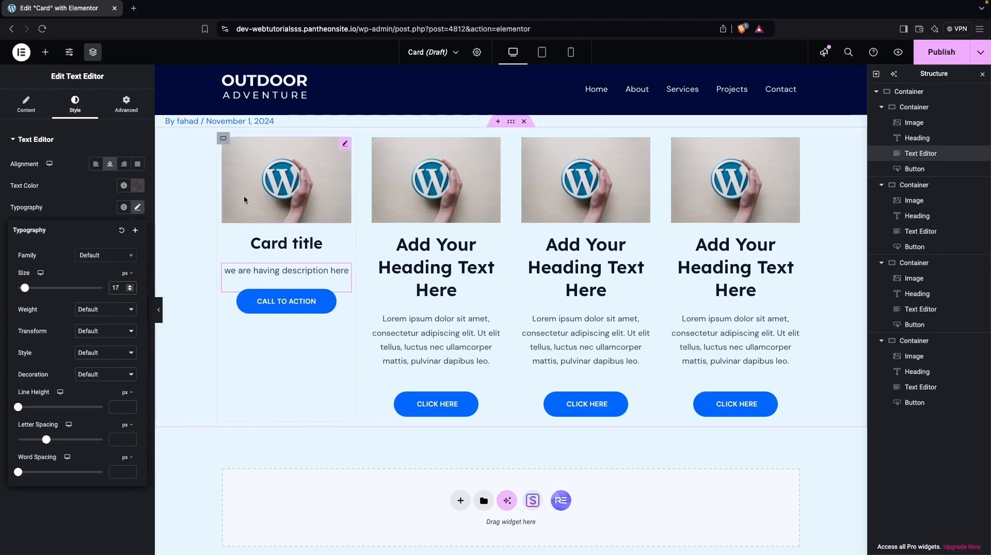
# Step: Give the first card's container a classic background in white (#FFFFFF)
pyautogui.click(222, 138)
pyautogui.click(74, 101)
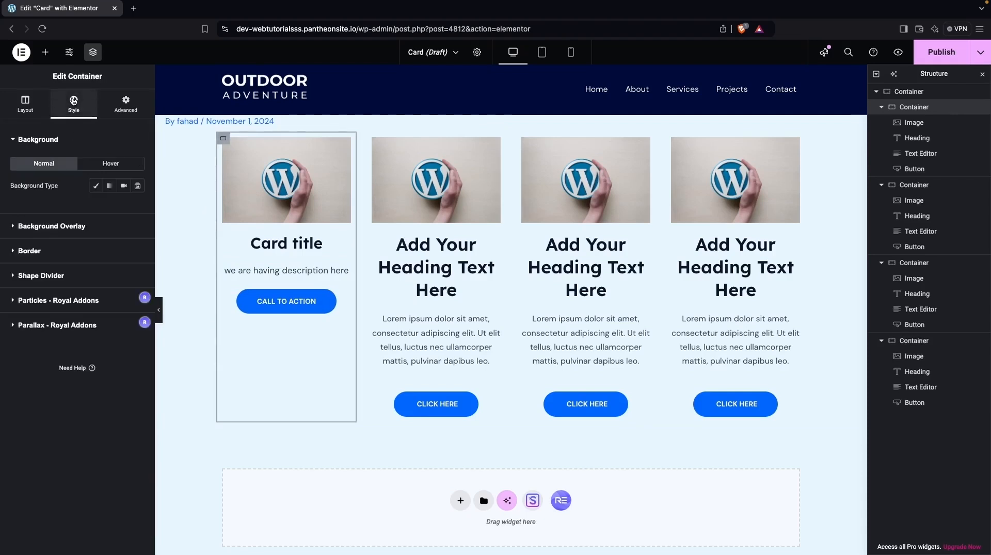
pyautogui.click(95, 186)
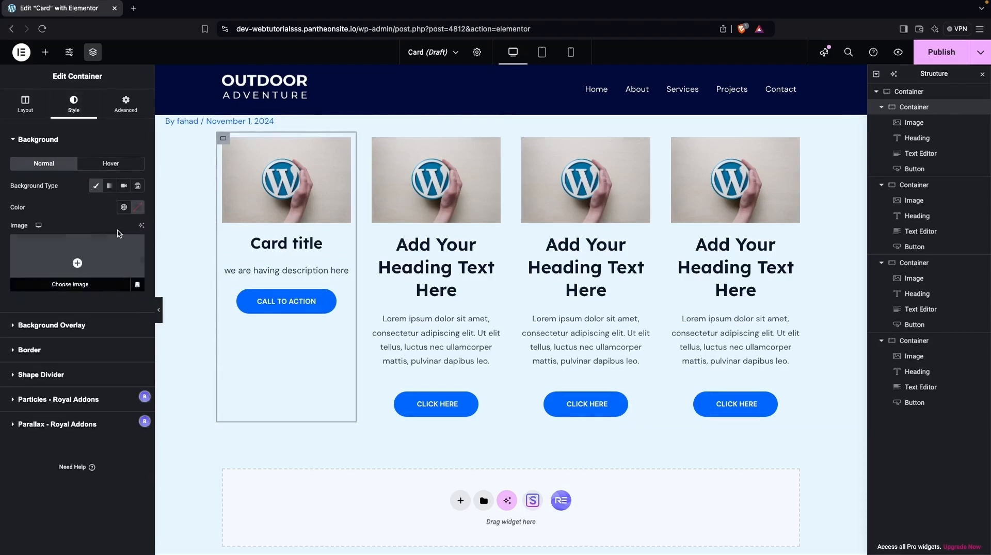
pyautogui.click(124, 208)
pyautogui.click(138, 209)
pyautogui.moveTo(103, 273); pyautogui.dragTo(60, 241)
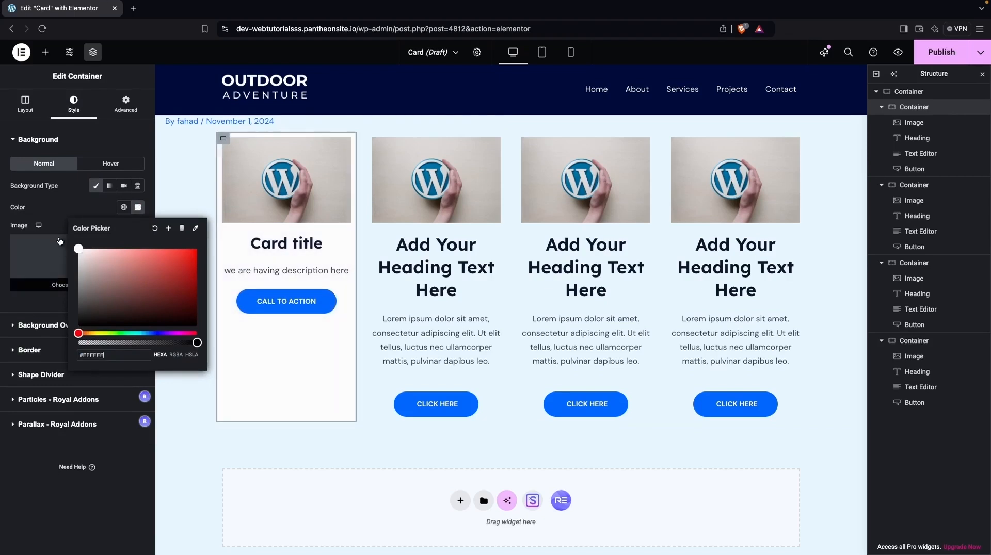
pyautogui.click(61, 205)
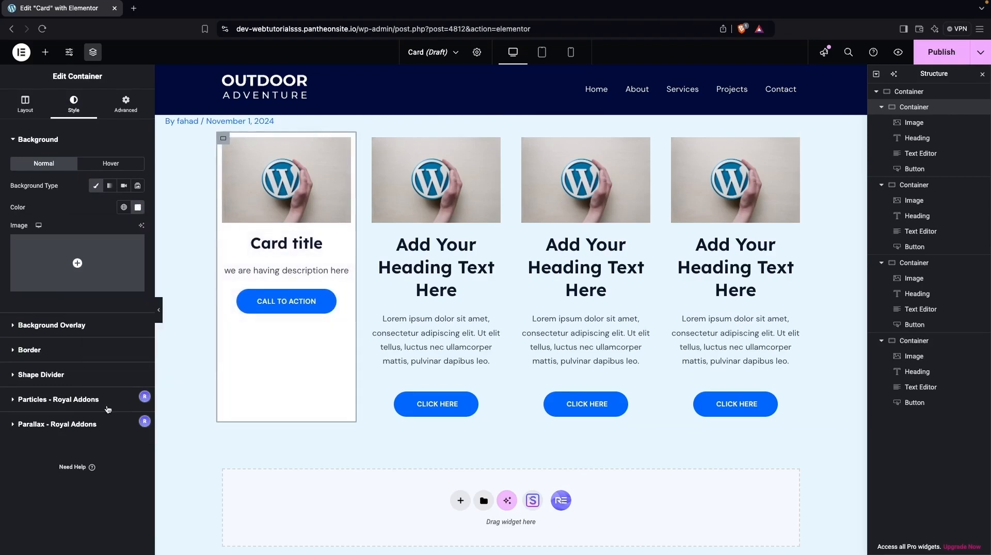
# Step: Set the first card container's border radius to 20 px on all corners and its border type to None
pyautogui.click(13, 352)
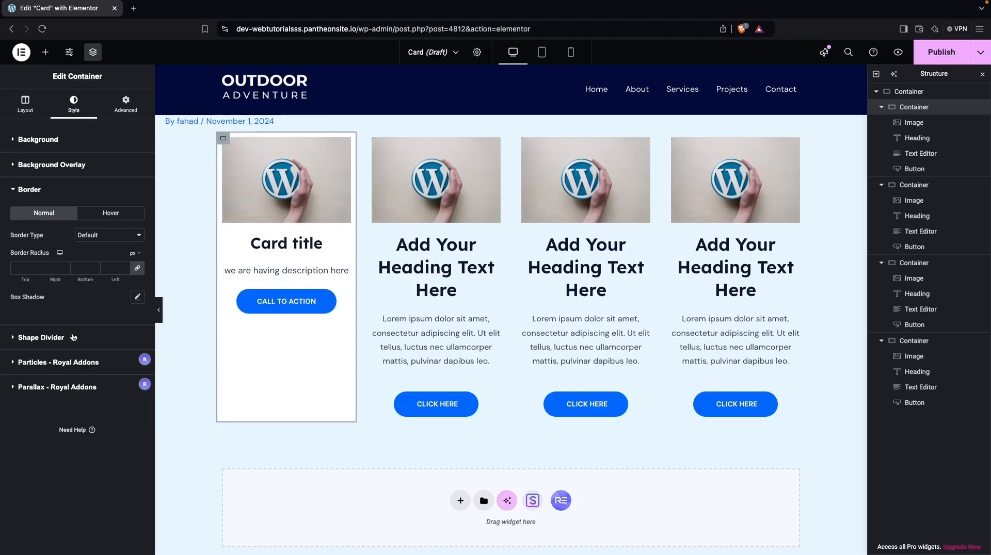
pyautogui.click(23, 268)
pyautogui.write('20')
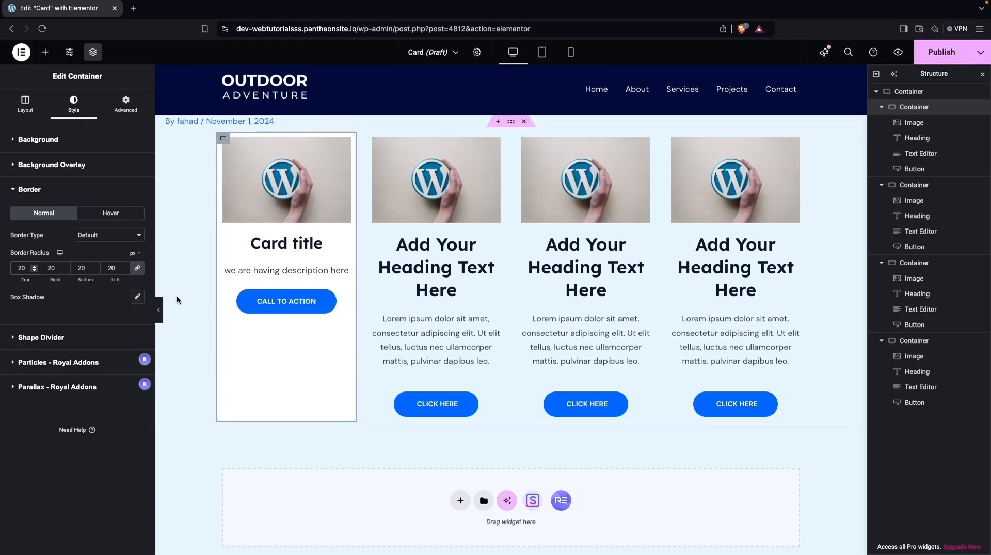
pyautogui.click(115, 236)
pyautogui.click(103, 247)
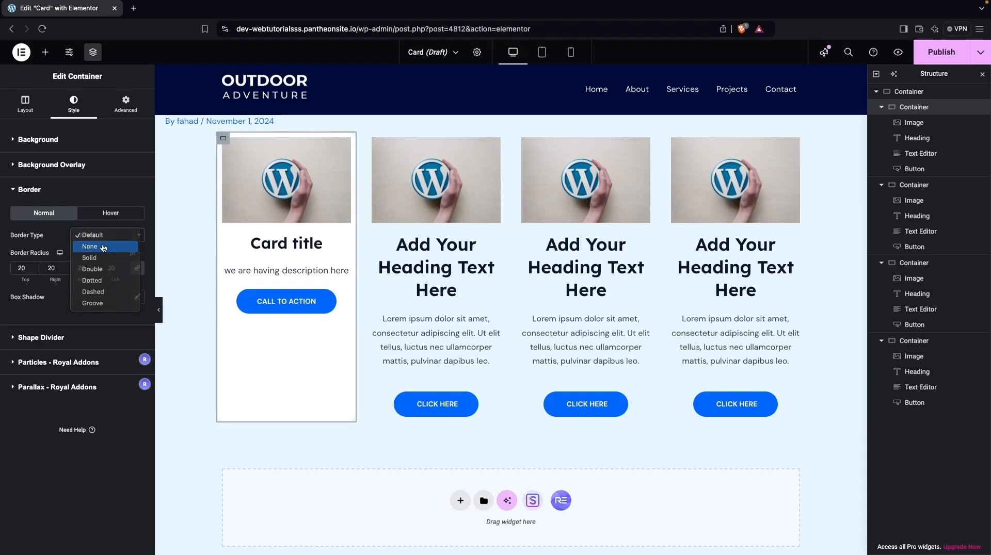
# Step: Delete the three unstyled card containers, keeping only the styled first card
pyautogui.click(408, 296)
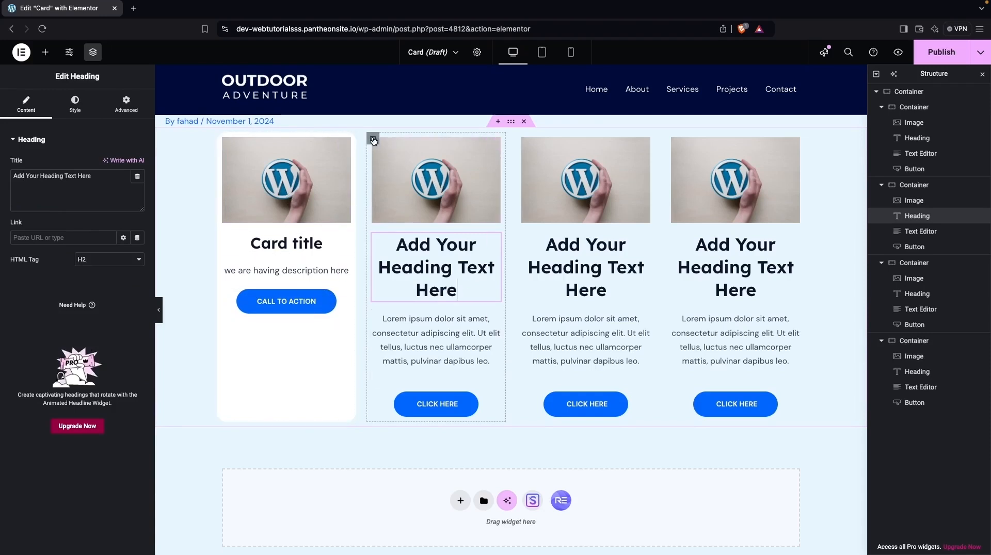
pyautogui.rightClick(374, 141)
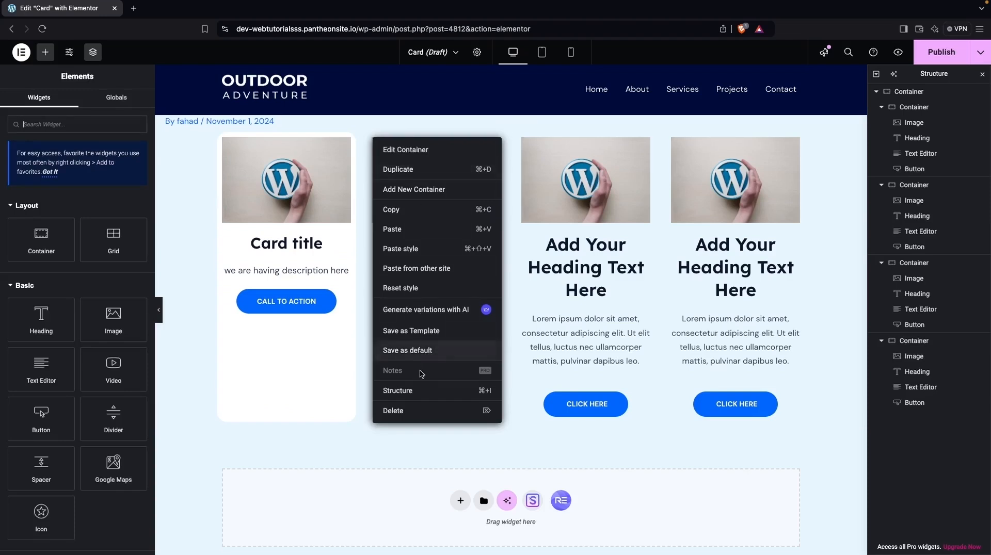
pyautogui.click(406, 412)
pyautogui.rightClick(426, 138)
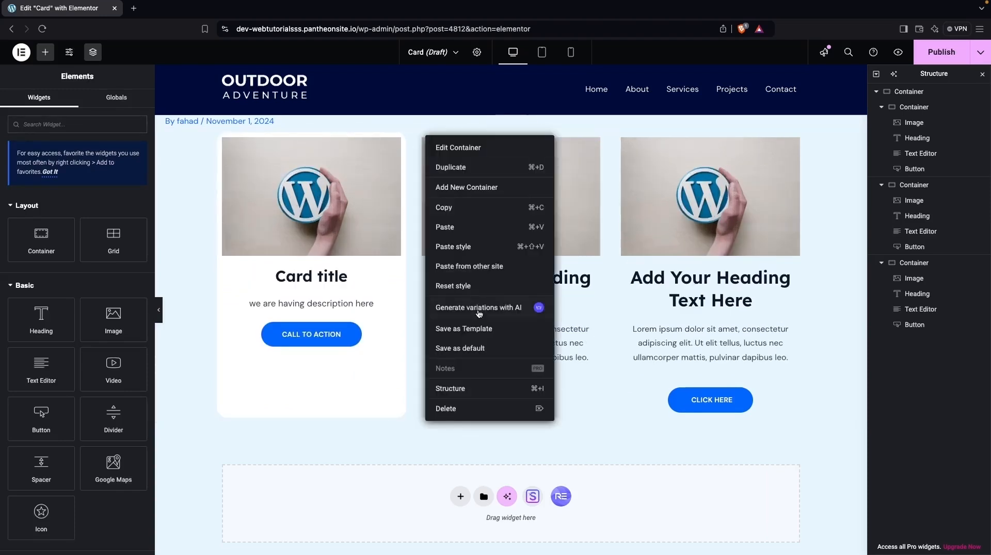
pyautogui.click(458, 411)
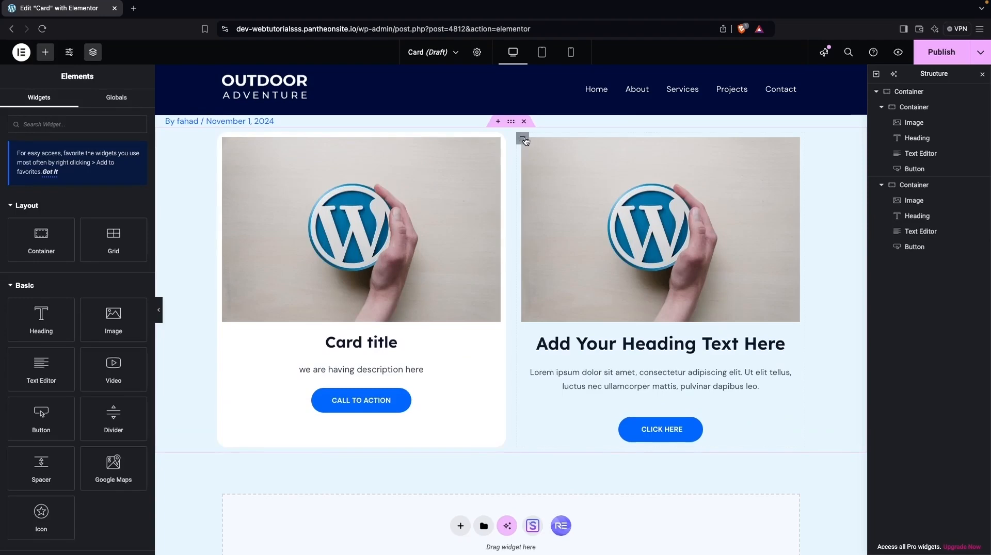
pyautogui.rightClick(523, 142)
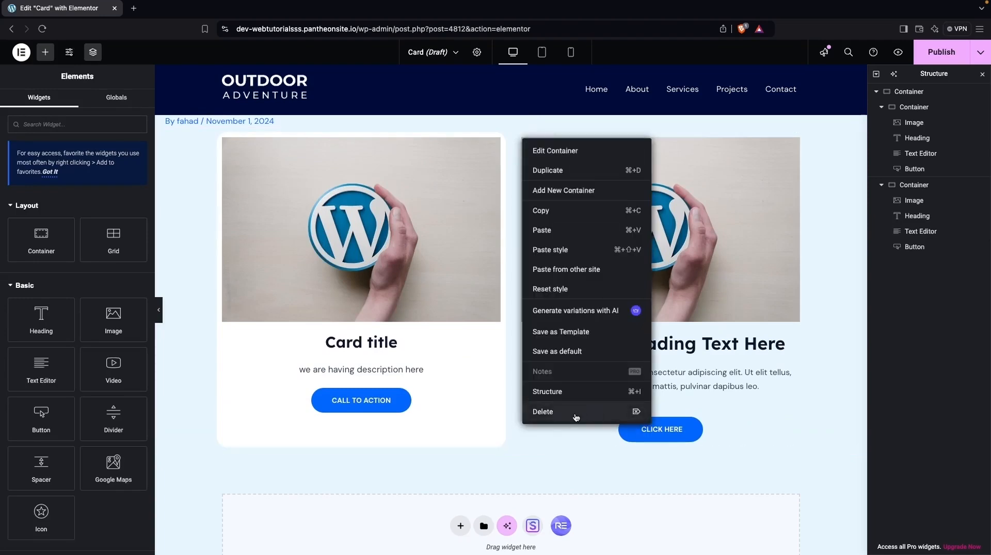
pyautogui.click(577, 413)
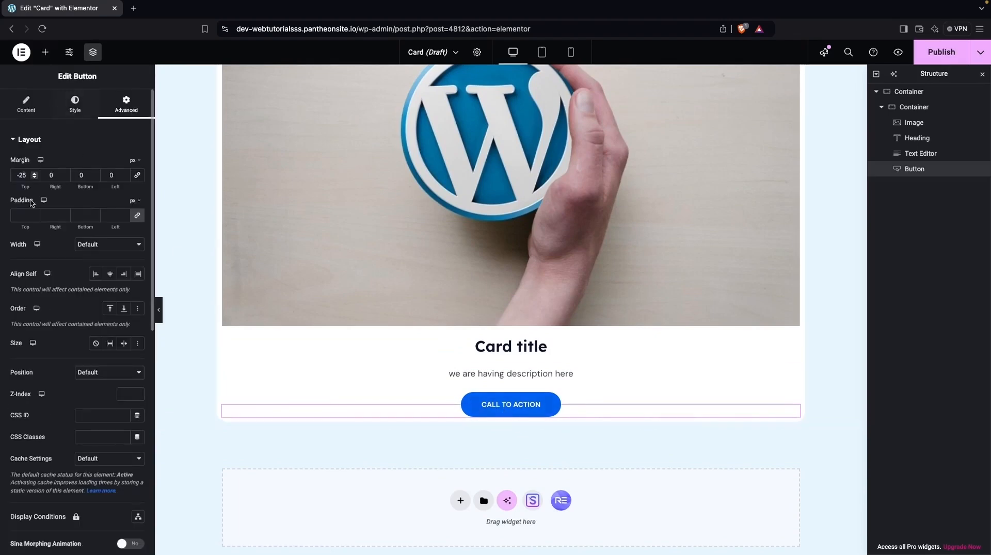
# Step: Unlink the padding values of the card's button and set its bottom padding to 20 px
pyautogui.click(139, 214)
pyautogui.click(82, 212)
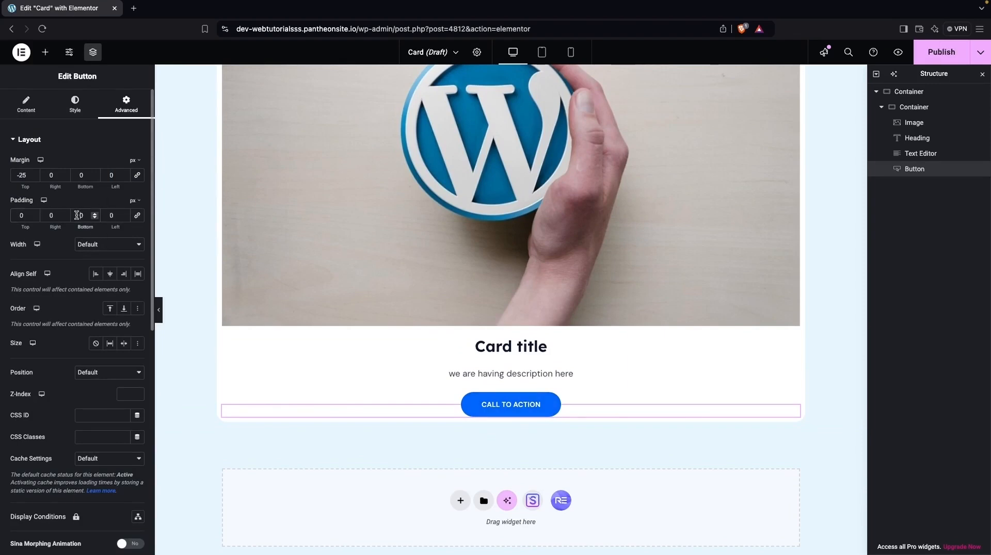
pyautogui.write('1')
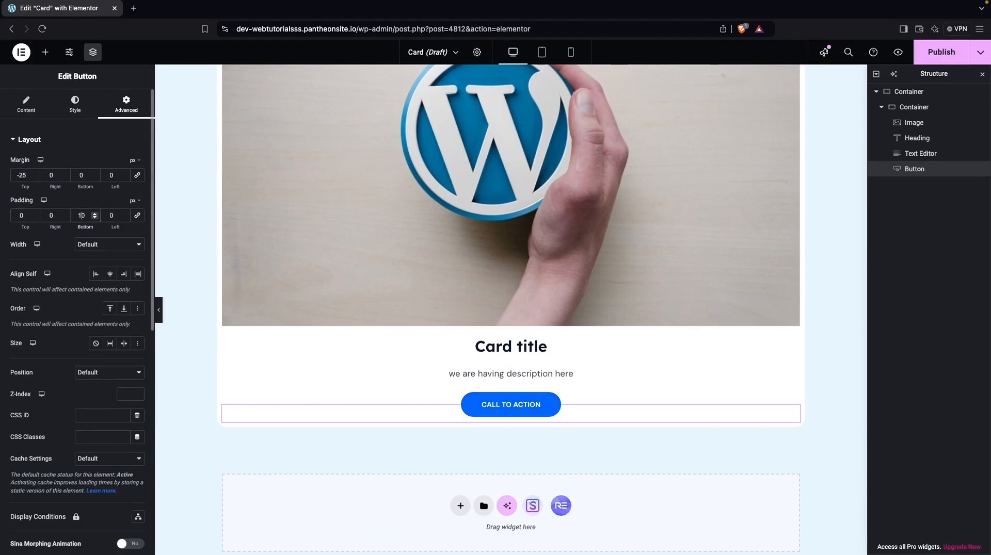
pyautogui.press('BackSpace')
pyautogui.write('2')
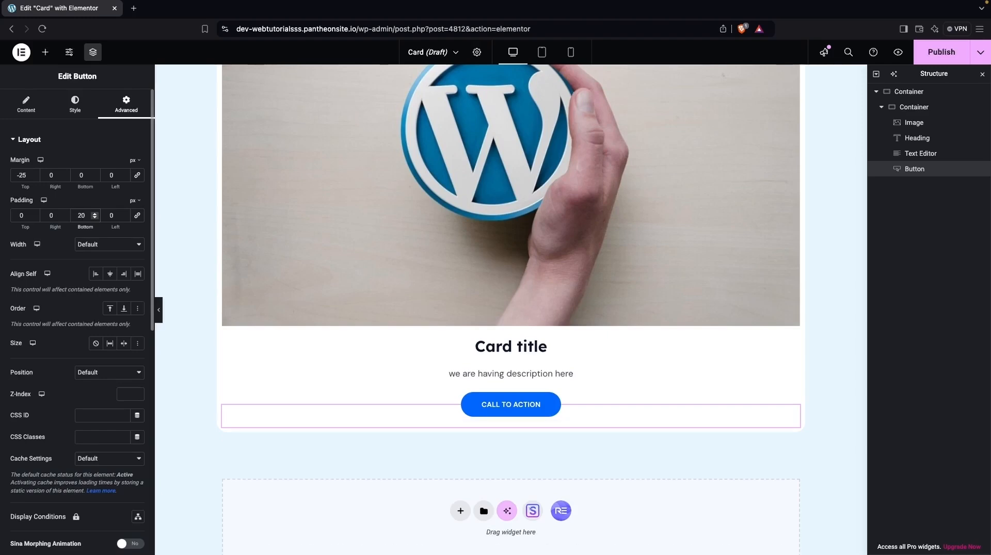
# Step: Round the card image's corners with a border radius of 20 px on all sides
pyautogui.scroll(3, 459, 376)
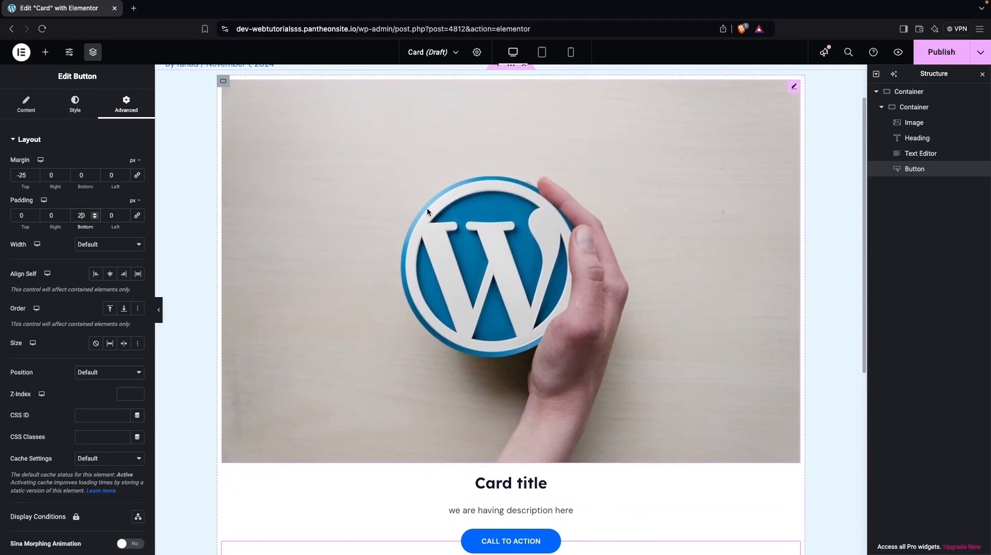
pyautogui.click(426, 207)
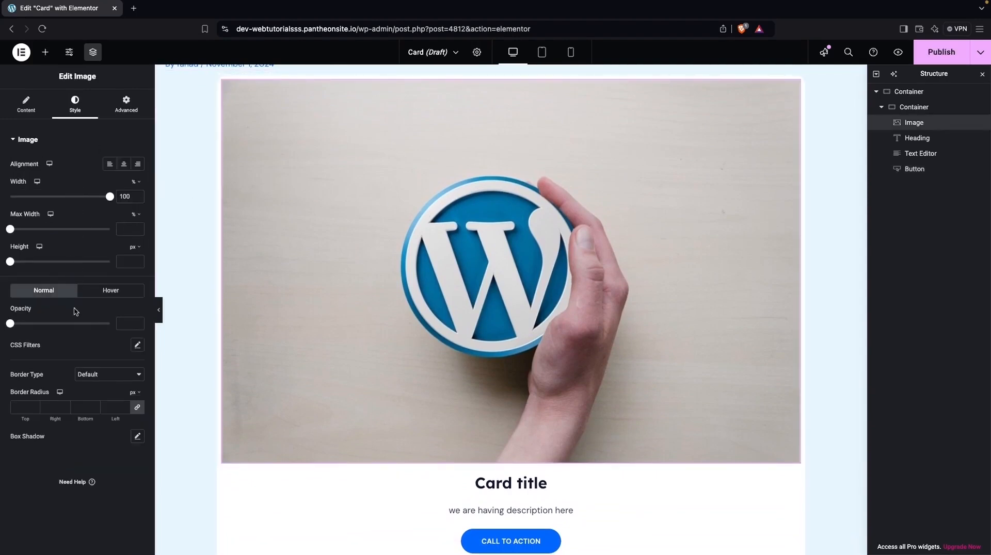
pyautogui.click(25, 410)
pyautogui.write('20')
pyautogui.scroll(-1, 235, 367)
pyautogui.scroll(2, 235, 367)
pyautogui.scroll(-1, 235, 367)
pyautogui.scroll(1, 235, 370)
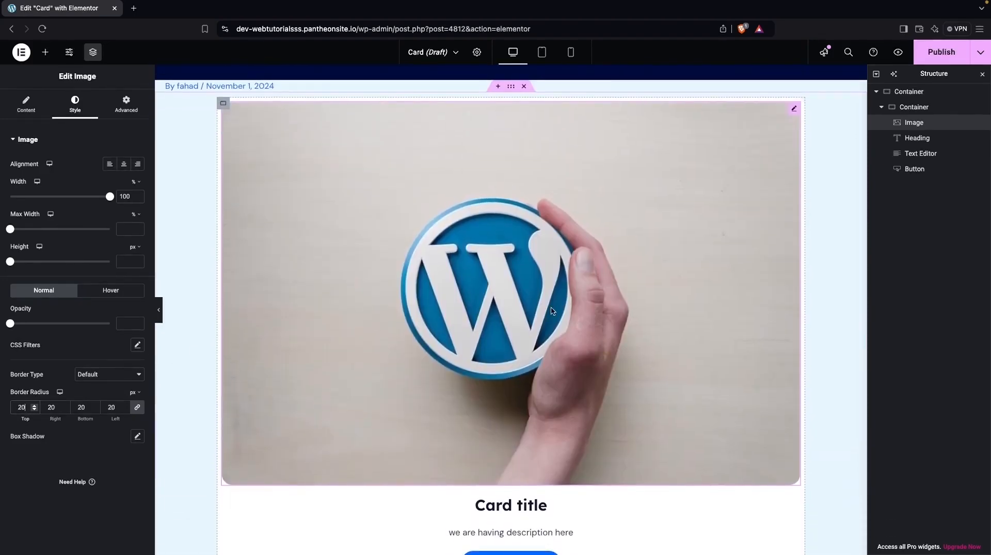
pyautogui.scroll(-2, 551, 311)
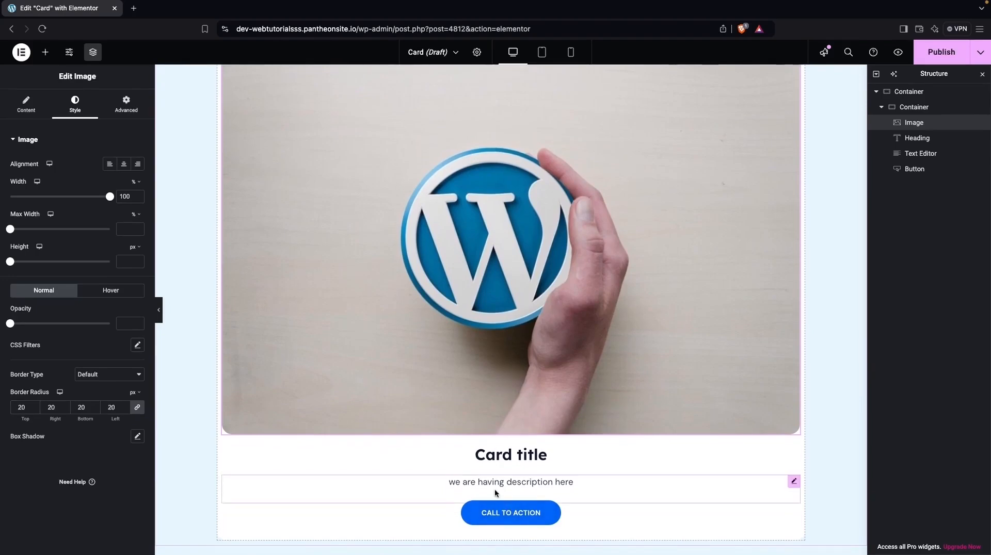
# Step: Stretch the call-to-action button across the card's full width and publish the Card template
pyautogui.click(507, 512)
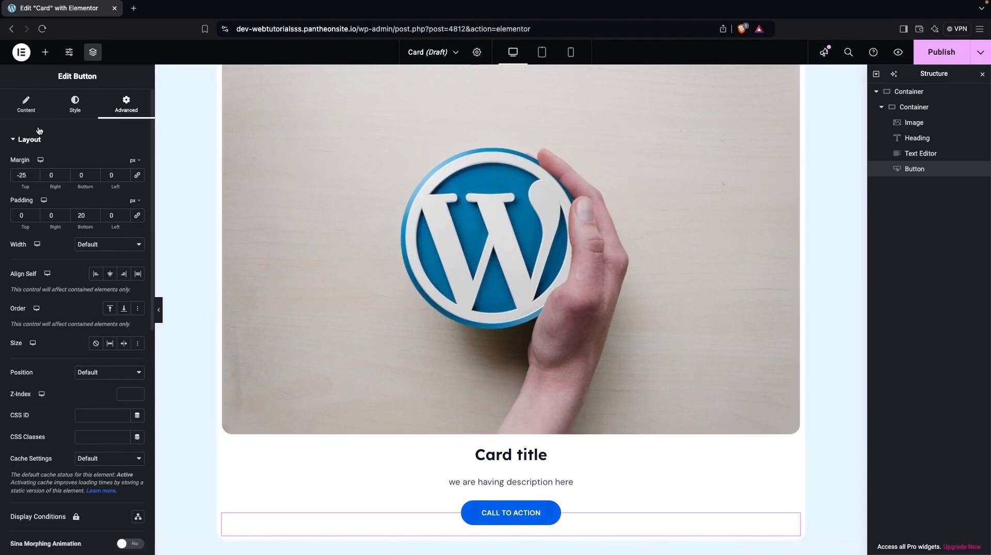
pyautogui.click(26, 104)
pyautogui.click(69, 113)
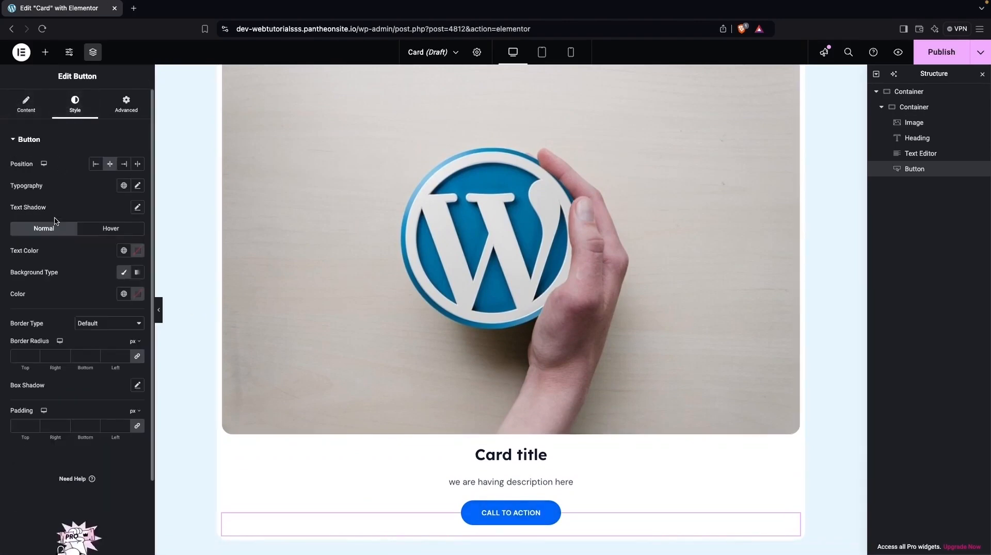
pyautogui.click(137, 163)
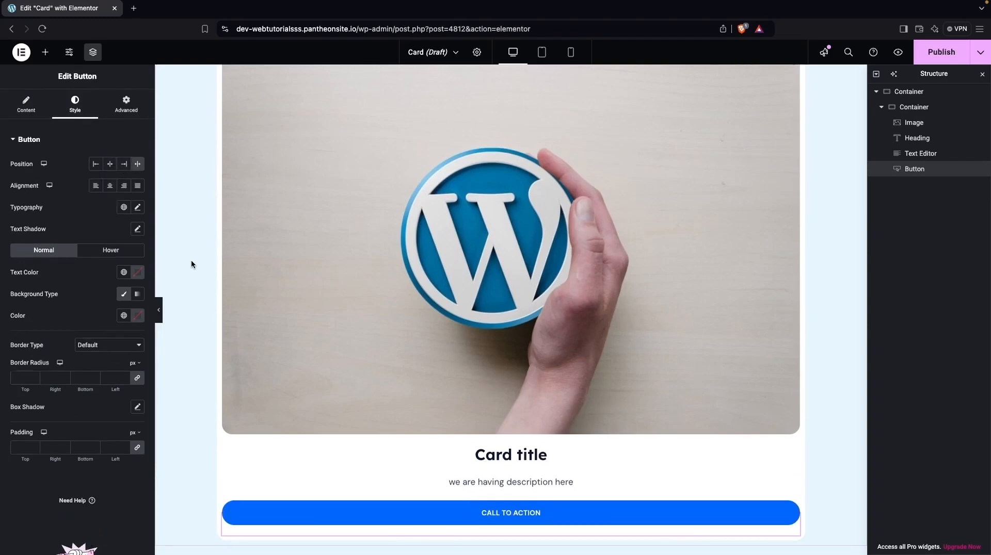
pyautogui.scroll(3, 188, 264)
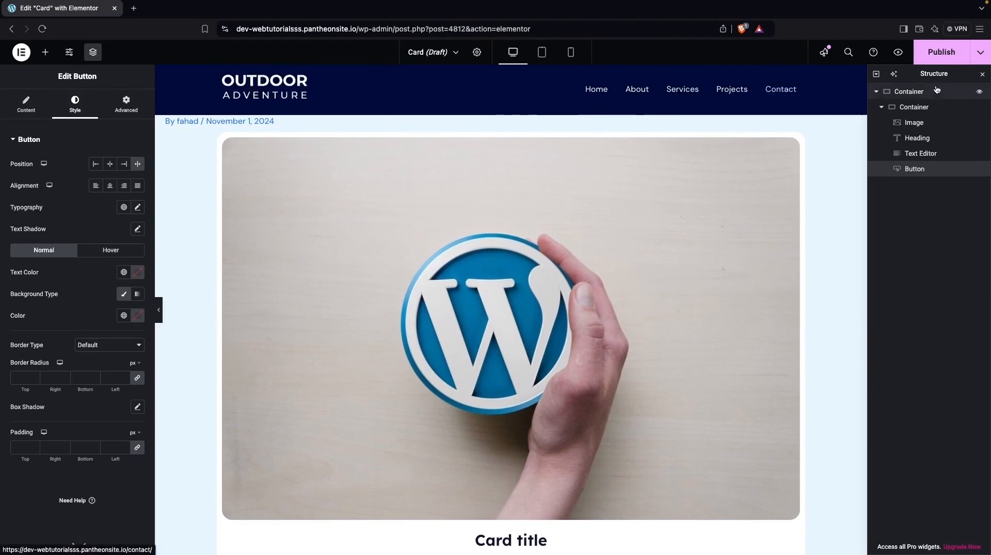
pyautogui.click(944, 53)
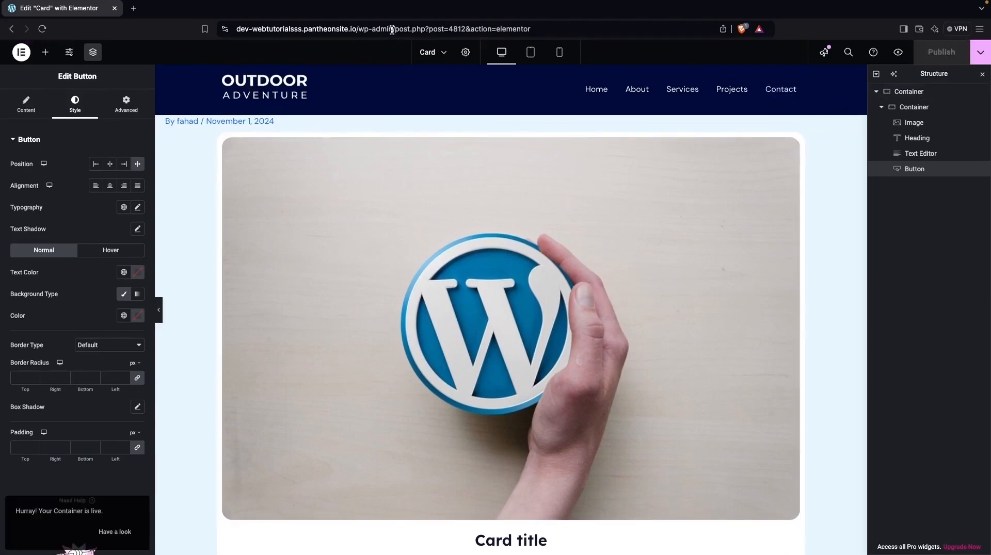
# Step: Copy the site's wp-admin address and open the WordPress dashboard in a new browser tab
pyautogui.moveTo(394, 30); pyautogui.dragTo(333, 266)
pyautogui.hotkey('ctrl', 'c')
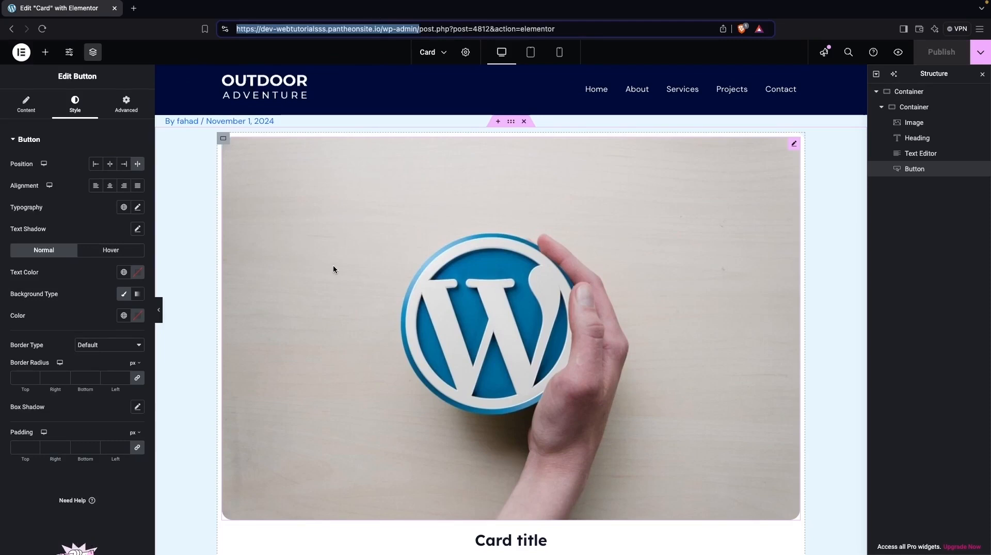
pyautogui.click(135, 9)
pyautogui.hotkey('ctrl', 'v')
pyautogui.press('Return')
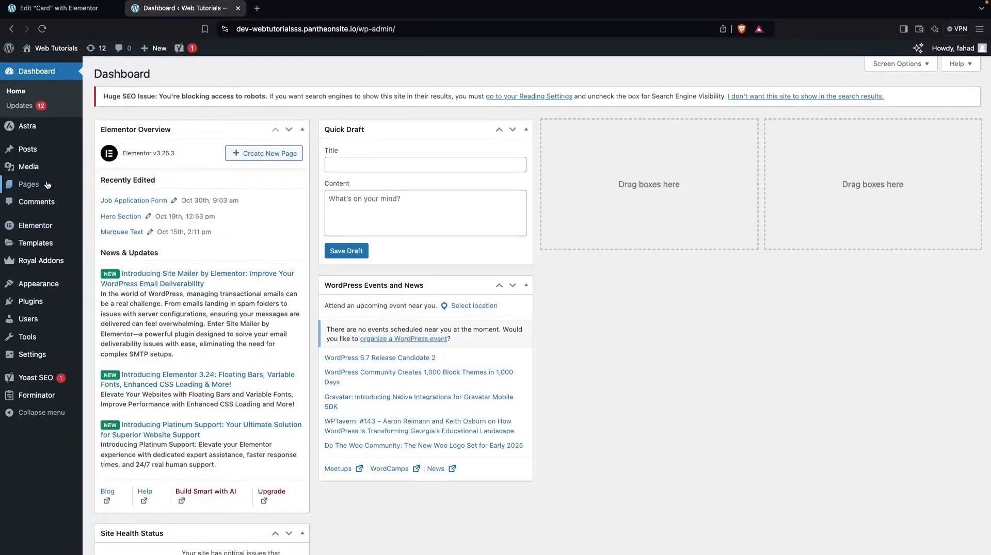
# Step: Create a new page titled "Slide Anything" and open it for editing with Elementor
pyautogui.moveTo(48, 183)
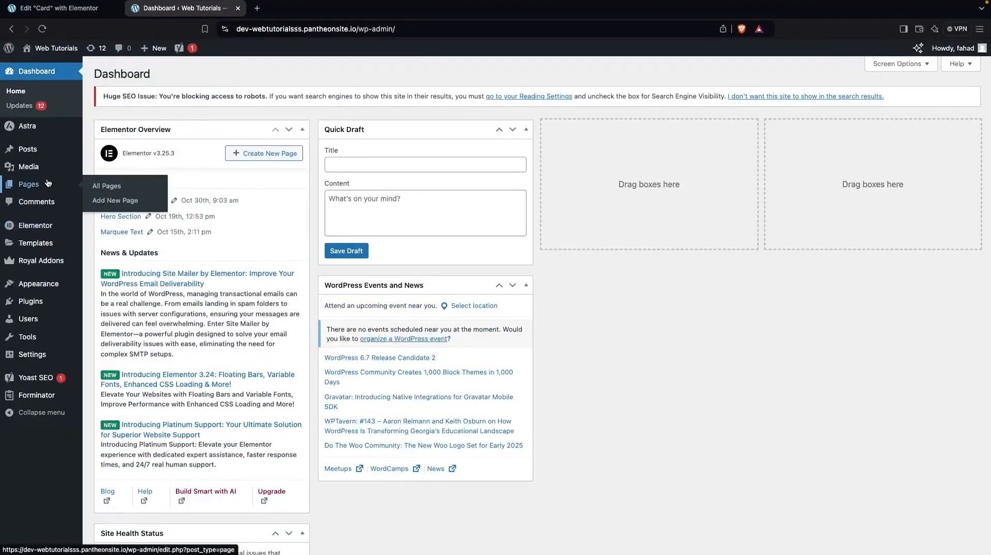
pyautogui.click(133, 202)
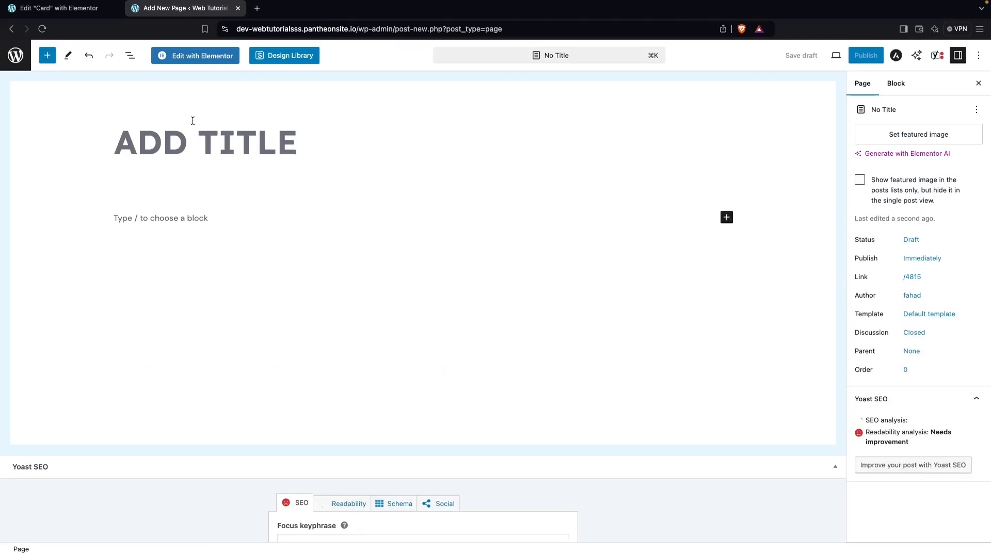
pyautogui.write('Slide Anything')
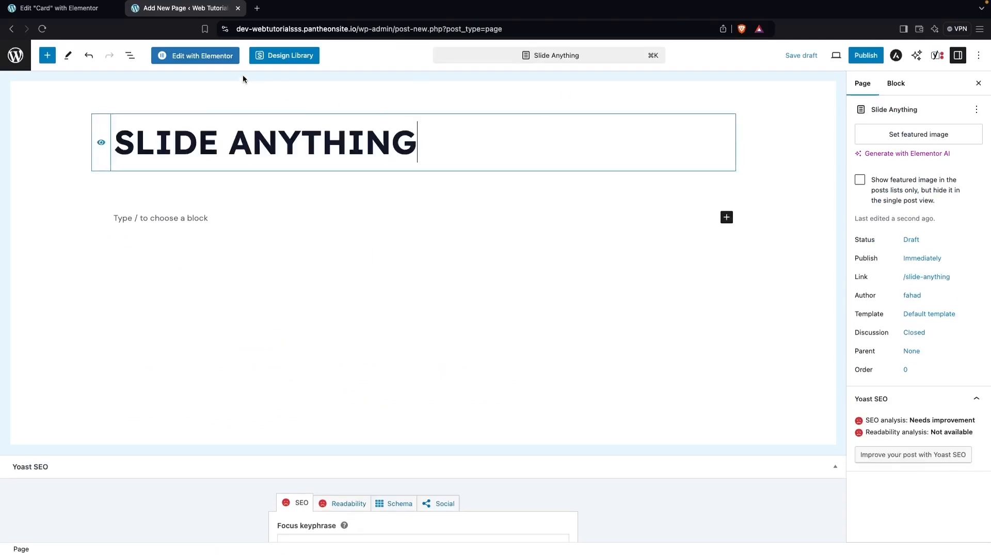
pyautogui.click(230, 64)
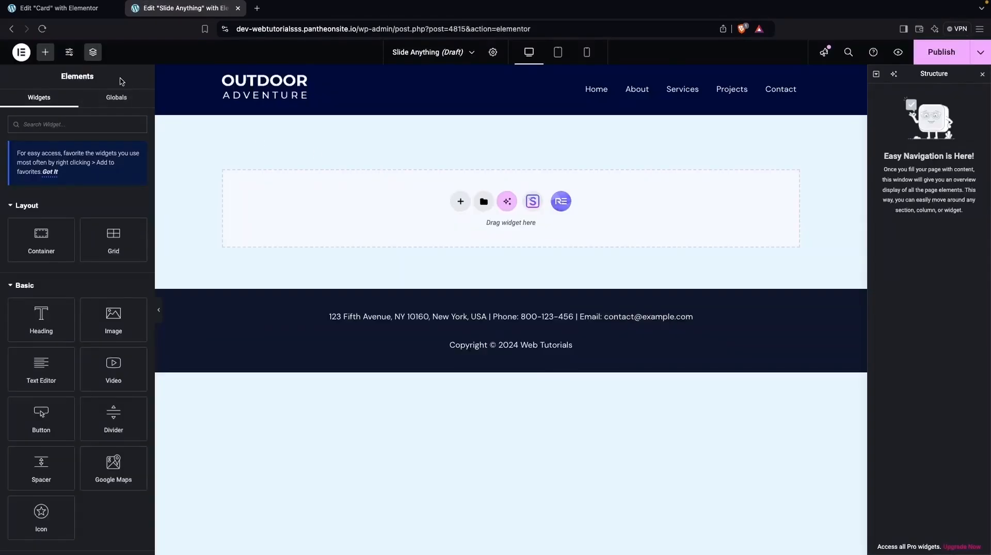
# Step: Search the widgets for "slider" and add a Sina Content Slider to the Slide Anything page
pyautogui.click(59, 8)
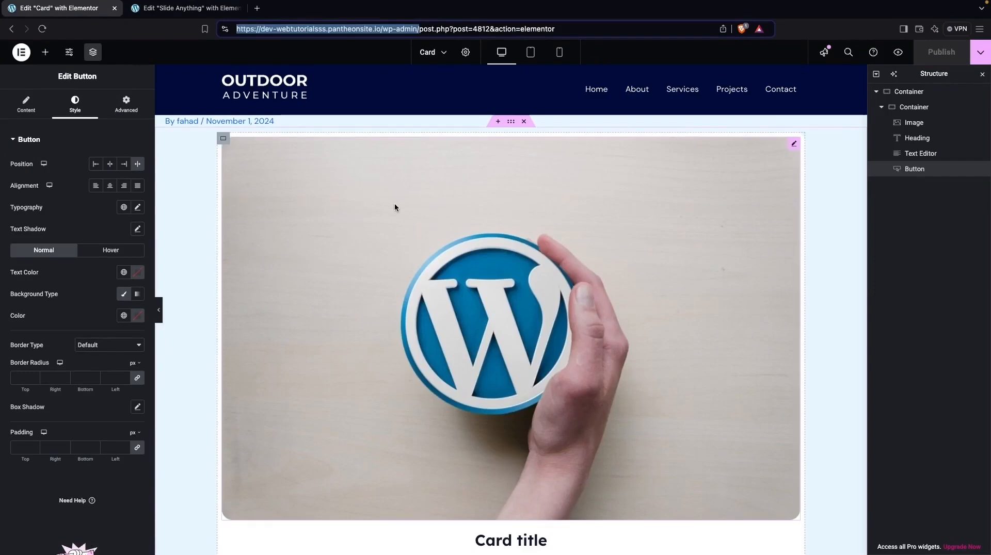
pyautogui.click(177, 11)
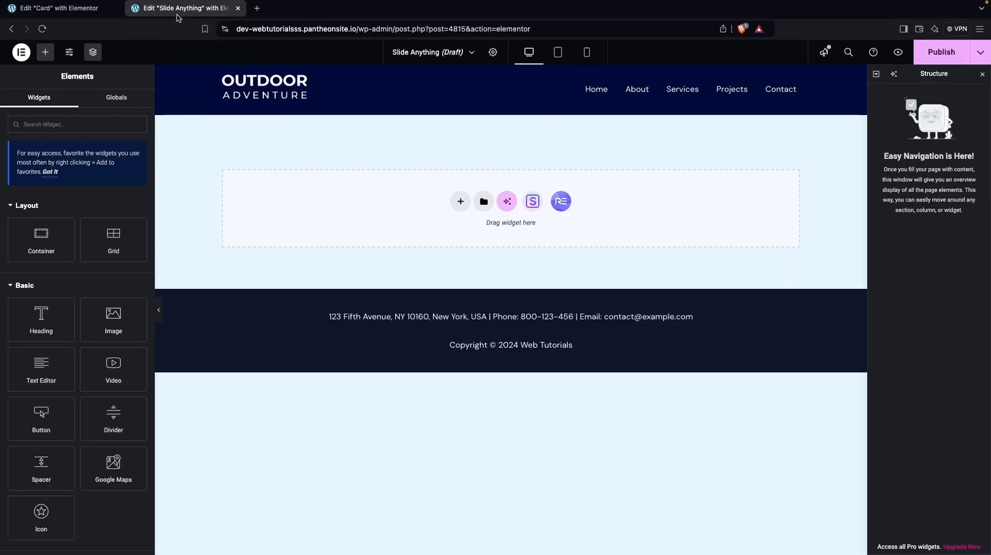
pyautogui.click(76, 125)
pyautogui.write('slider')
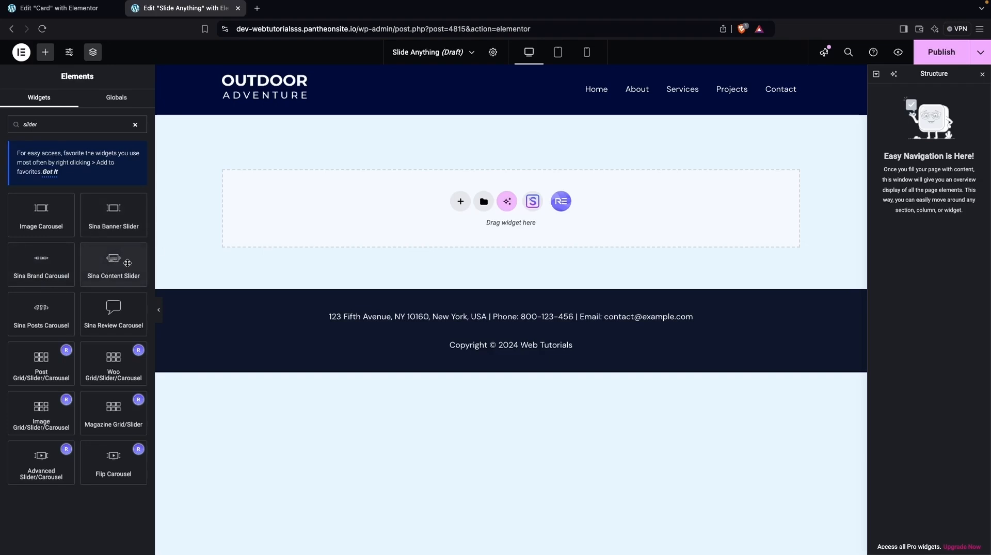
pyautogui.click(103, 271)
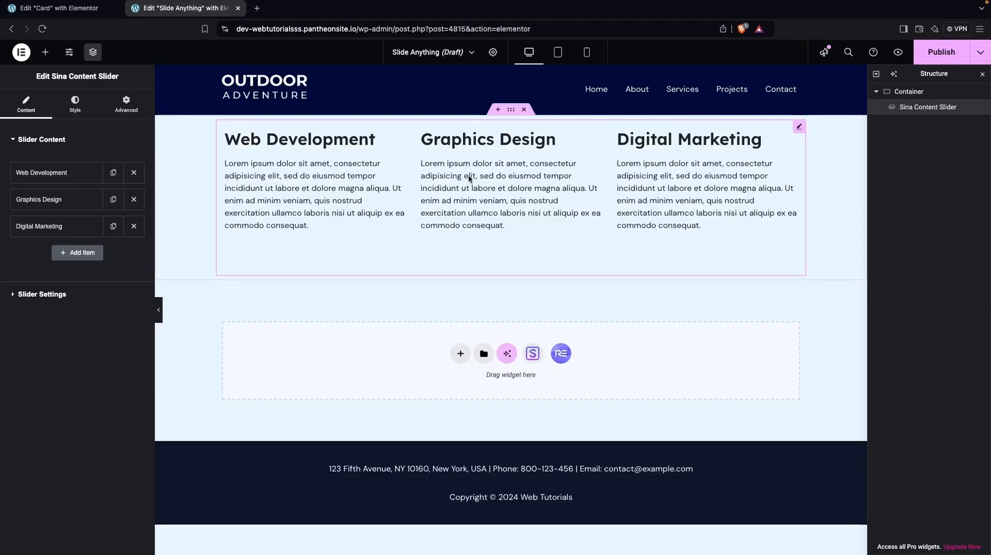
# Step: Set the Sina Content Slider to show 4 items at a time
pyautogui.click(14, 295)
pyautogui.click(94, 189)
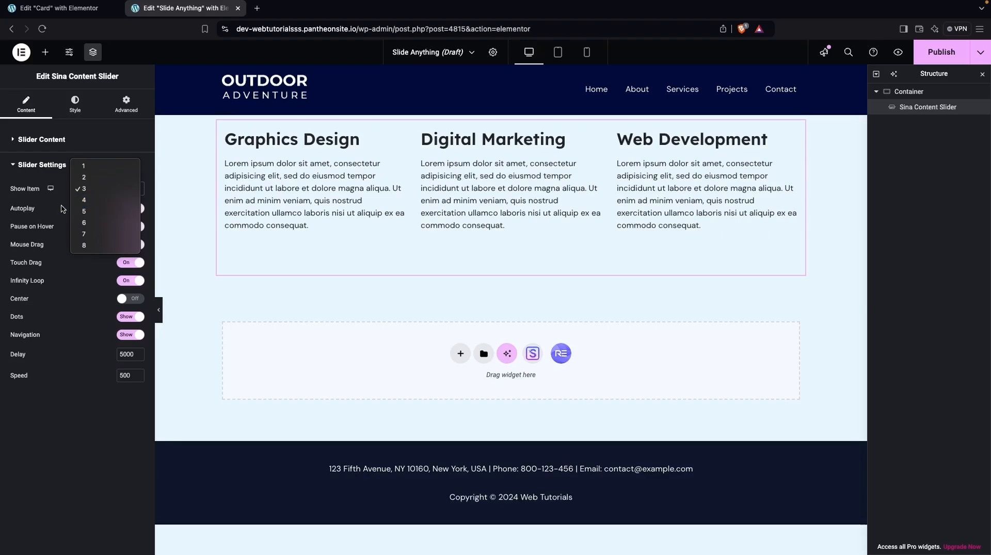
pyautogui.click(101, 202)
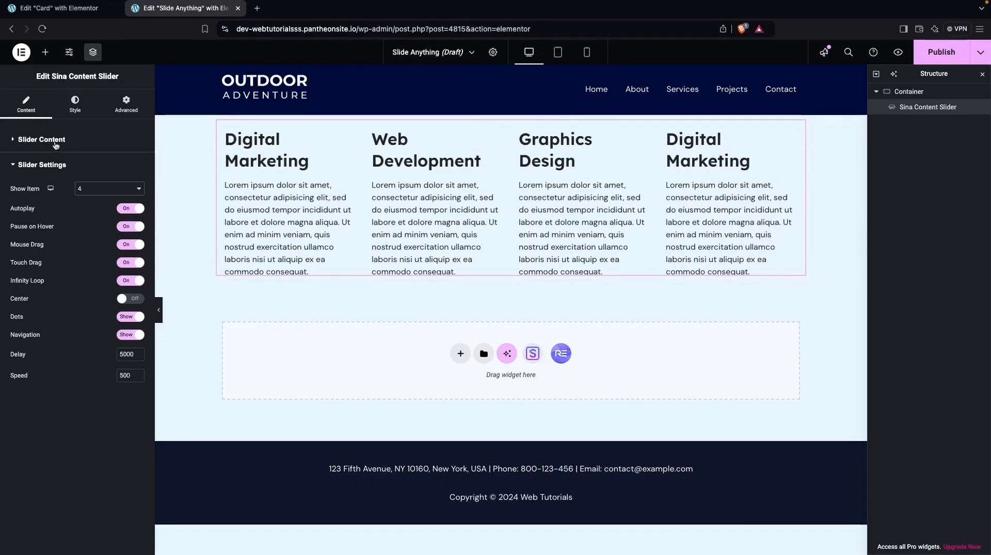
# Step: Remove the Digital Marketing and Graphics Design items from the slider content
pyautogui.click(11, 142)
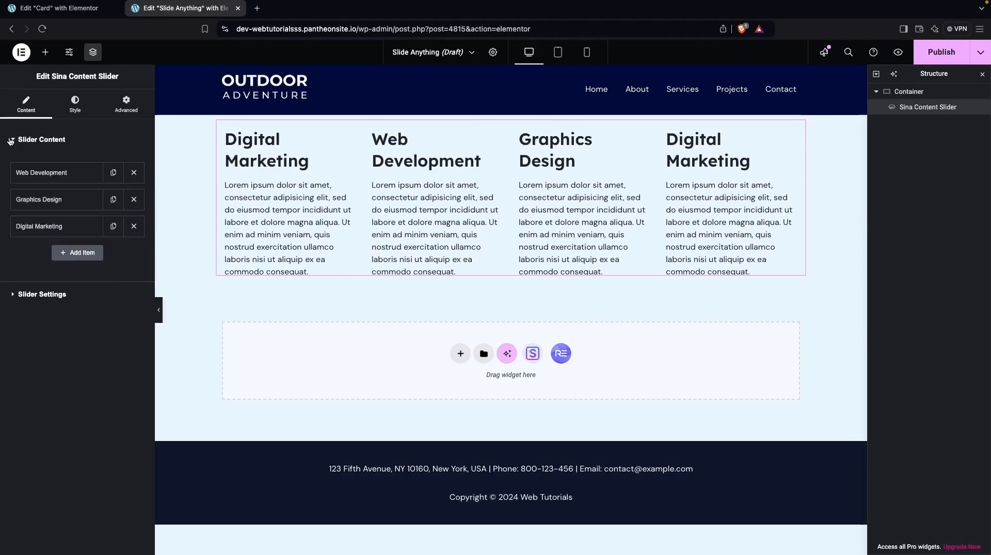
pyautogui.click(133, 228)
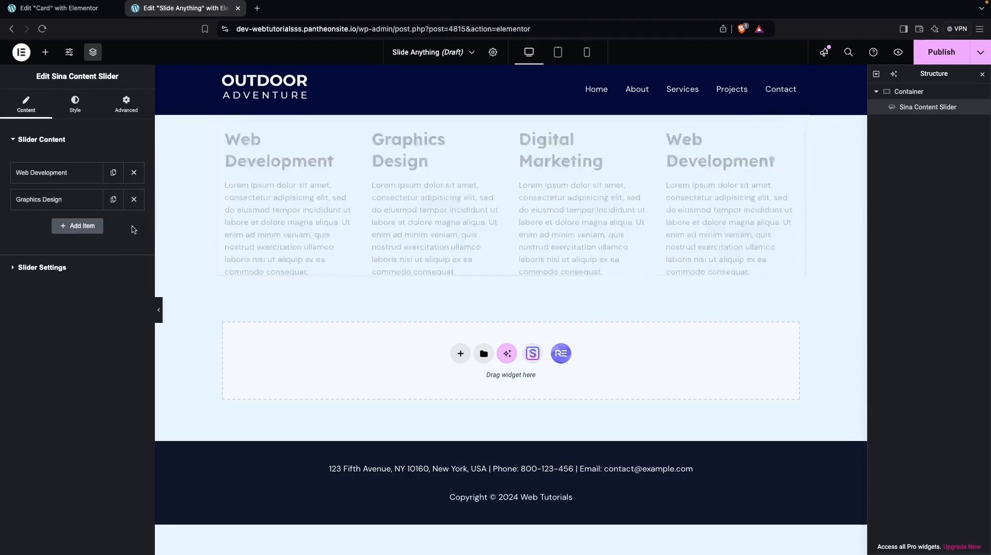
pyautogui.click(133, 200)
# Step: Enable saved templates for the remaining Web Development slide and choose the Card template for it
pyautogui.click(75, 173)
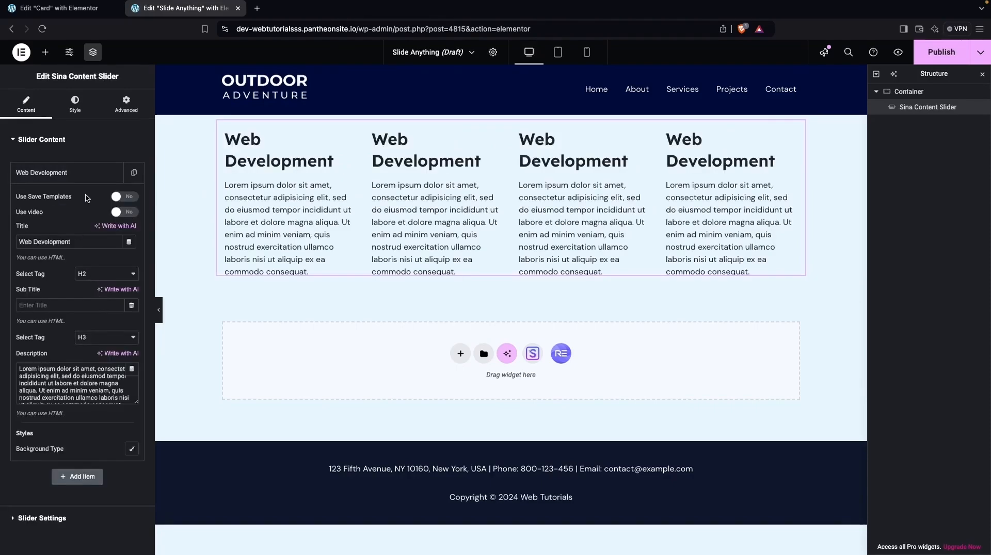
pyautogui.click(117, 197)
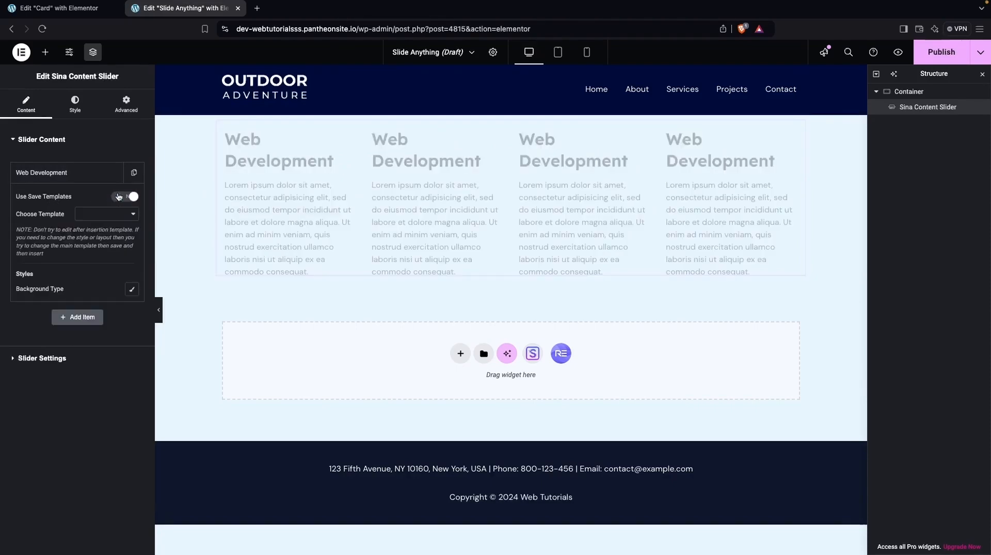
pyautogui.click(106, 216)
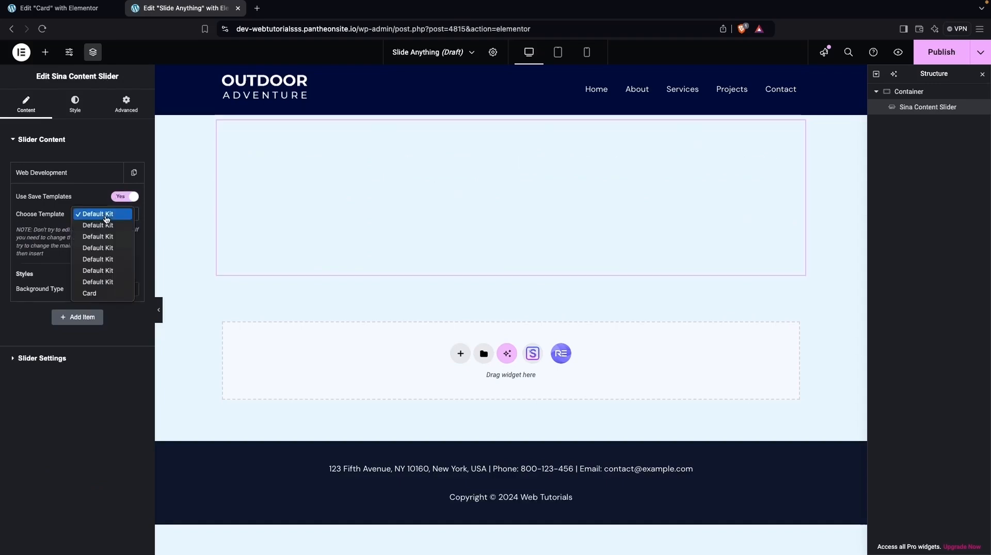
pyautogui.click(89, 293)
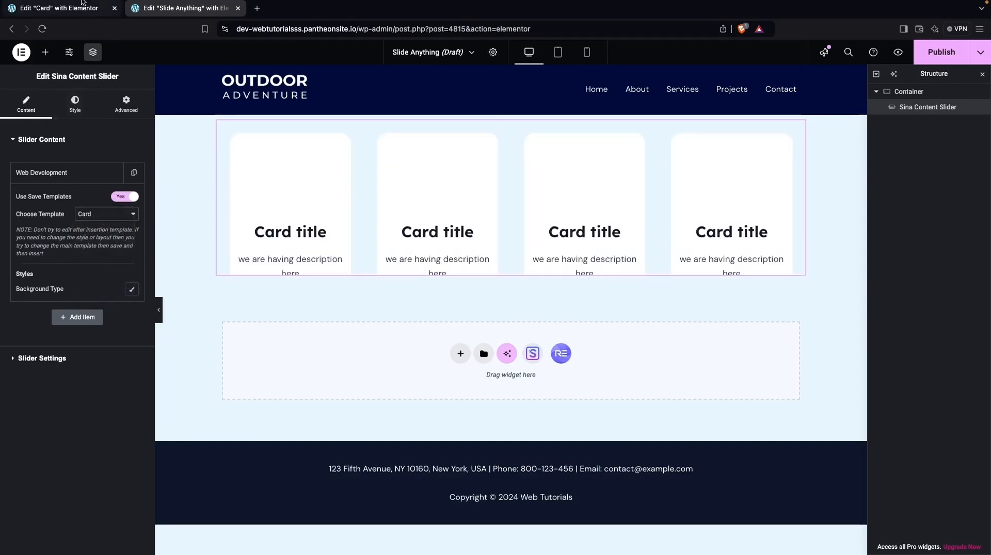
pyautogui.click(81, 5)
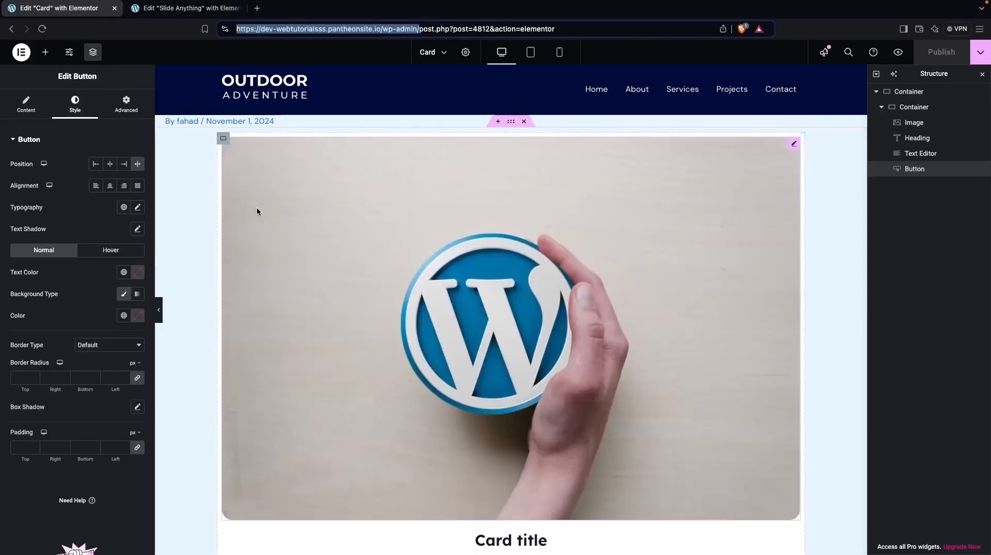
pyautogui.click(186, 8)
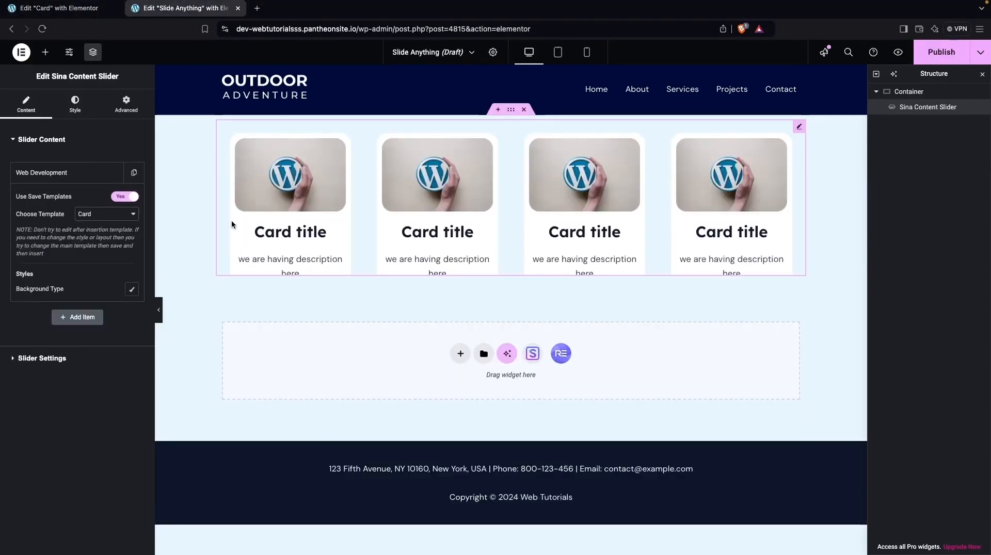
# Step: Duplicate the Web Development slide three times so the slider holds four Card items
pyautogui.click(104, 173)
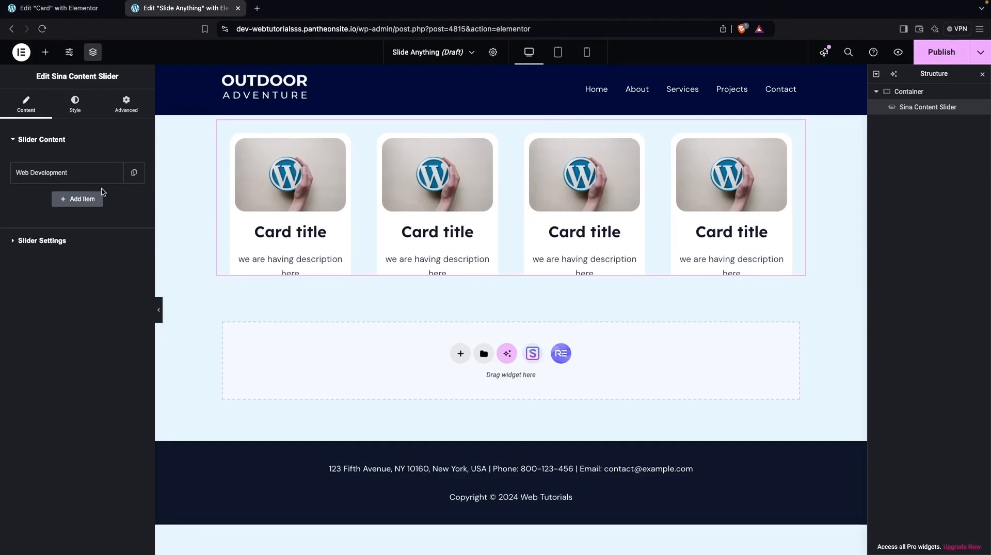
pyautogui.click(133, 173)
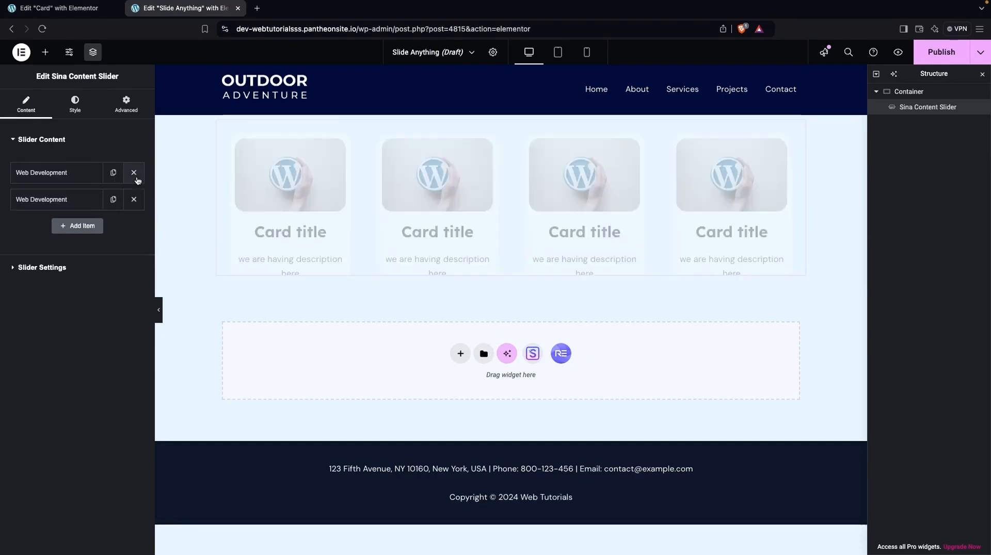
pyautogui.click(114, 201)
pyautogui.click(113, 226)
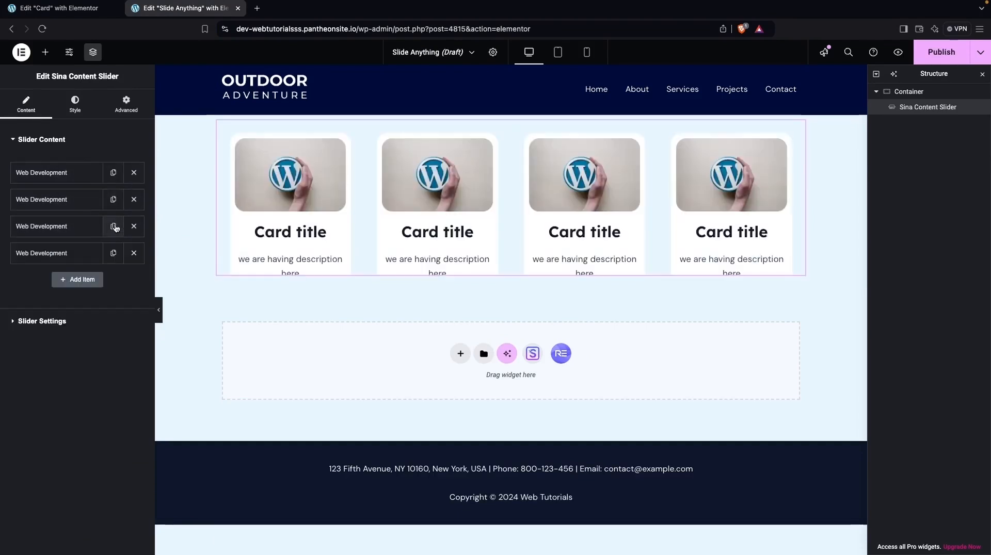
pyautogui.click(41, 139)
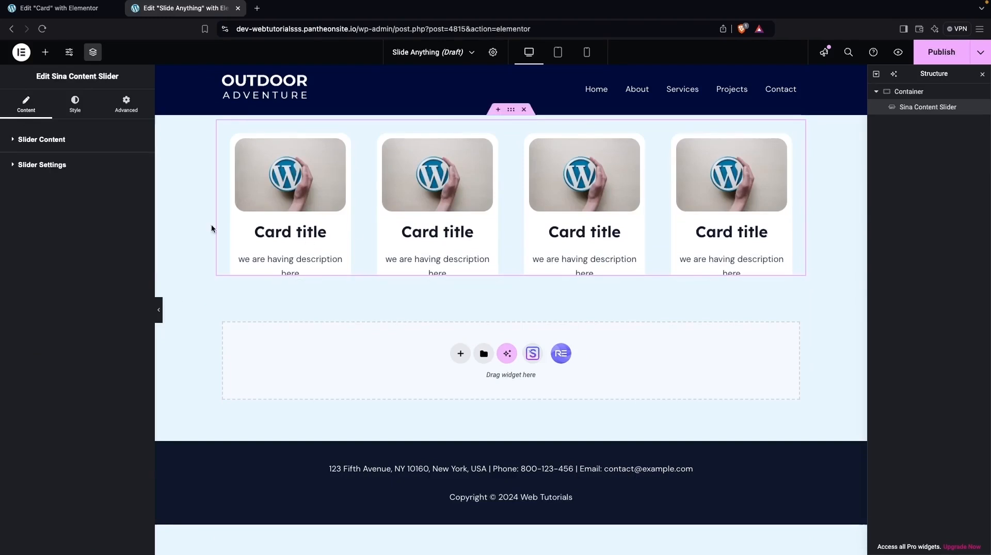
# Step: Set the content width of the container holding the slider to Full Width
pyautogui.click(511, 110)
pyautogui.click(104, 196)
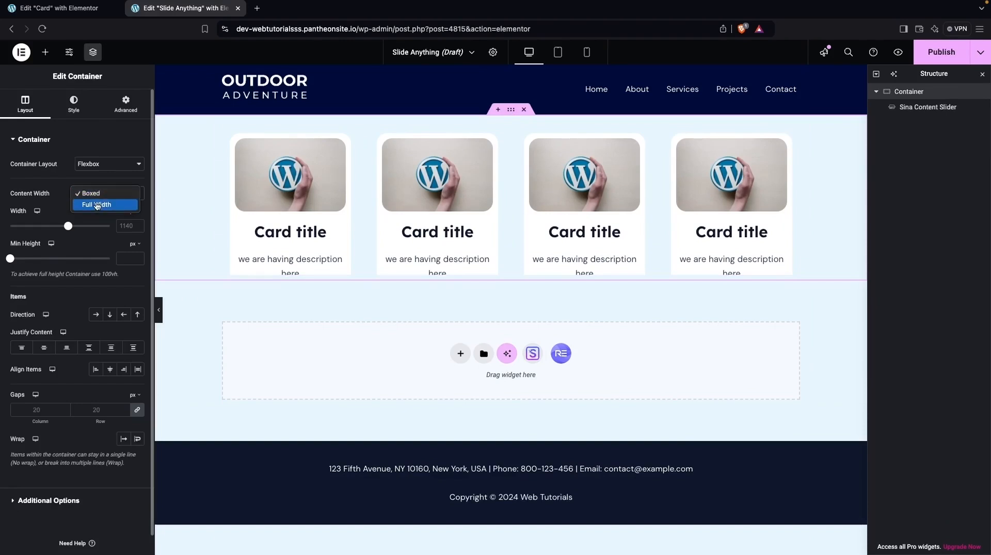
pyautogui.click(96, 205)
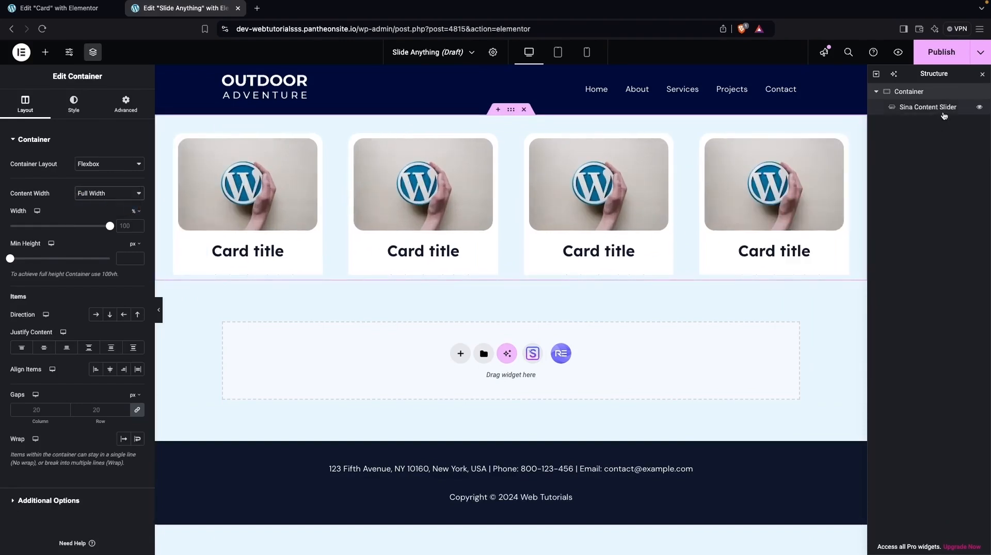
# Step: Set the Sina Content Slider's box height to 440 px
pyautogui.click(927, 107)
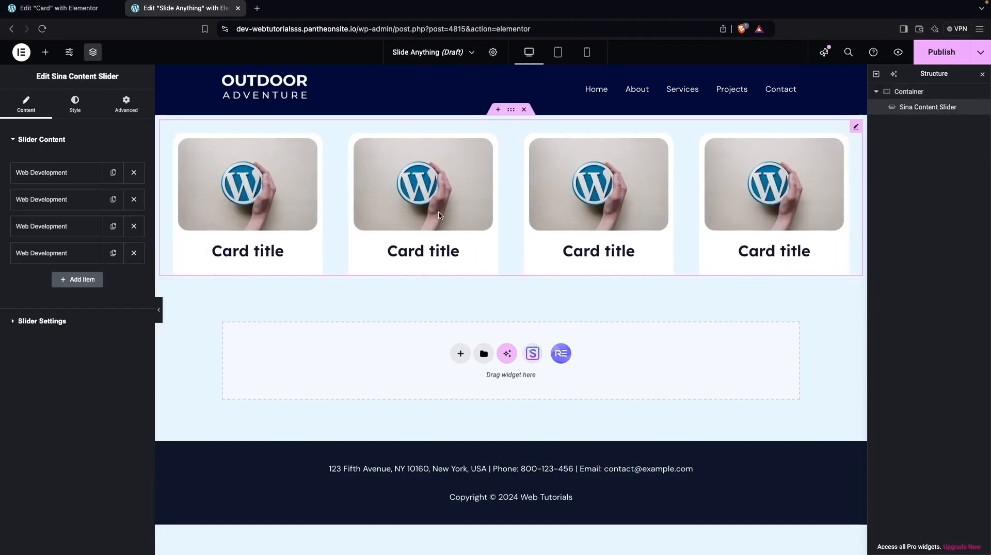
pyautogui.click(80, 115)
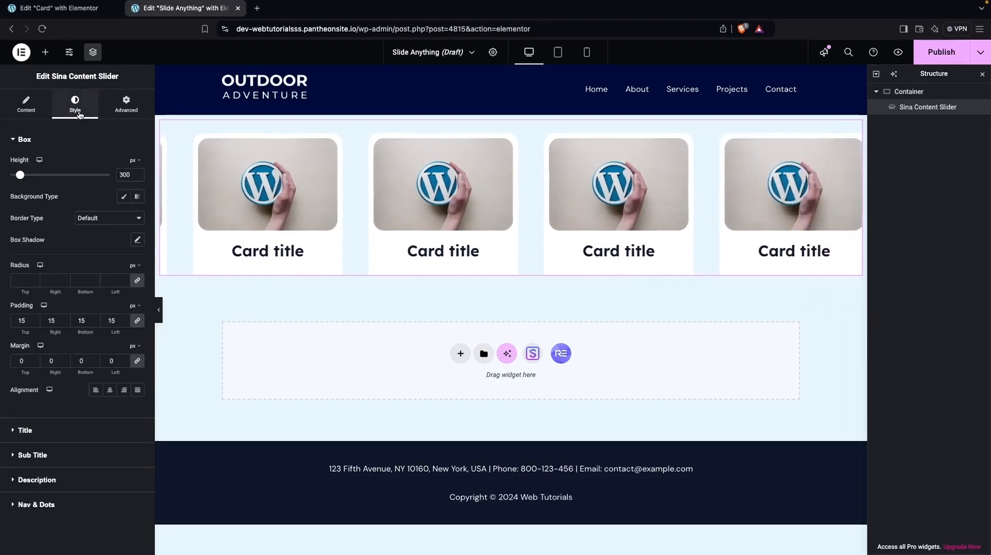
pyautogui.moveTo(22, 178)
pyautogui.mouseDown()
pyautogui.moveTo(37, 180)
pyautogui.moveTo(28, 180)
pyautogui.mouseUp()
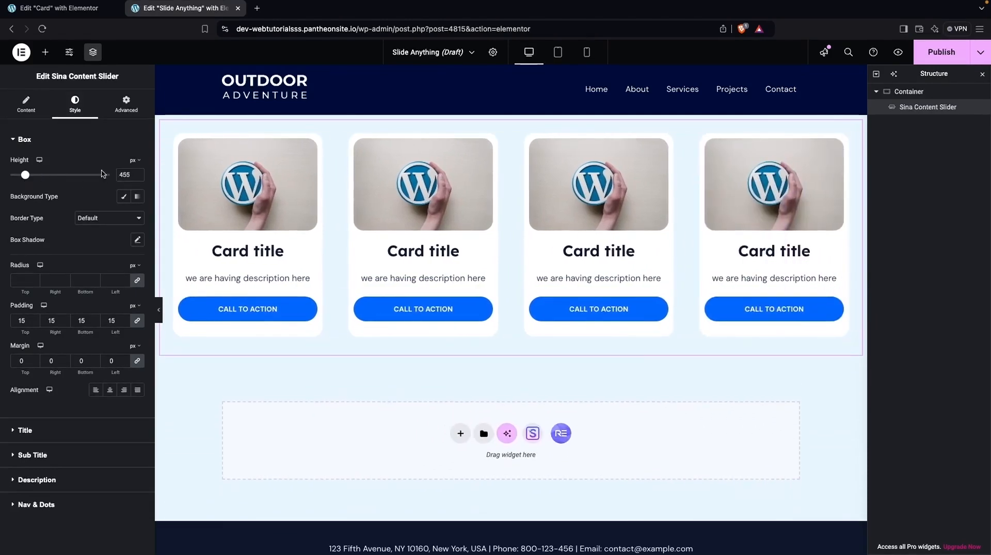
pyautogui.press('BackSpace')
pyautogui.write('1')
pyautogui.press('Down')
pyautogui.press('Down')
pyautogui.press('Down')
pyautogui.press('Down')
pyautogui.press('Down')
pyautogui.press('Down')
pyautogui.press('Down')
pyautogui.press('Down')
pyautogui.press('Down')
pyautogui.press('Down')
pyautogui.press('Down')
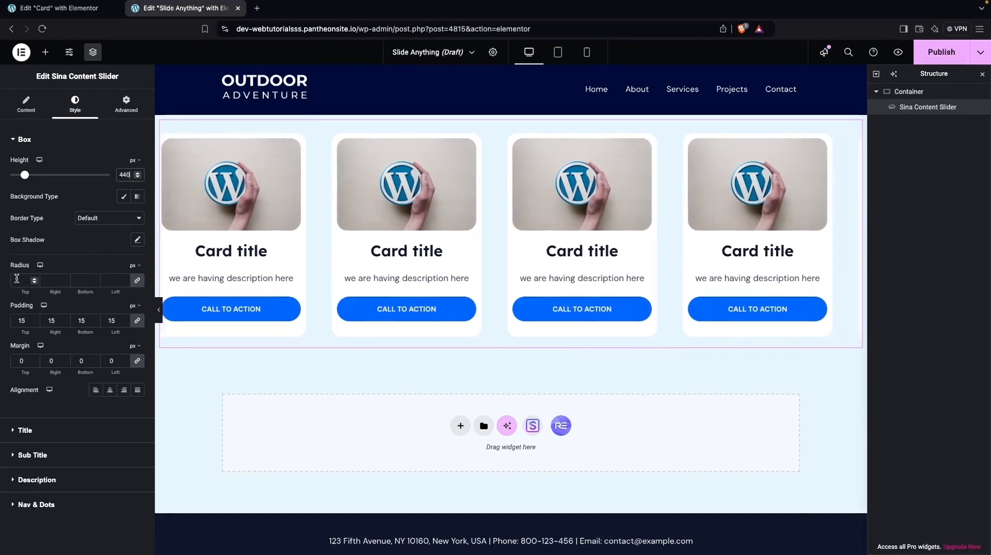
# Step: Look through the slider's Title, Sub Title, Description and Nav & Dots style options
pyautogui.click(9, 433)
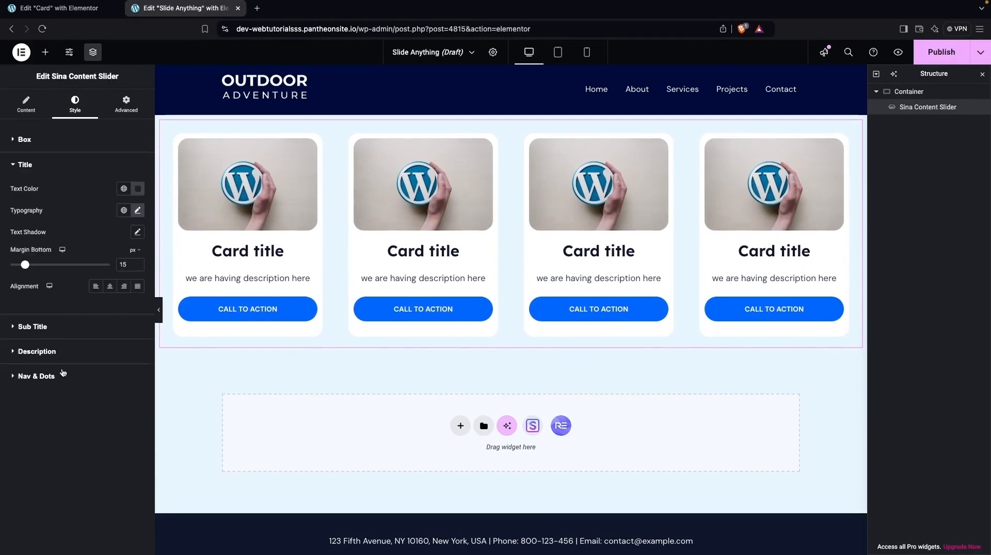
pyautogui.click(12, 330)
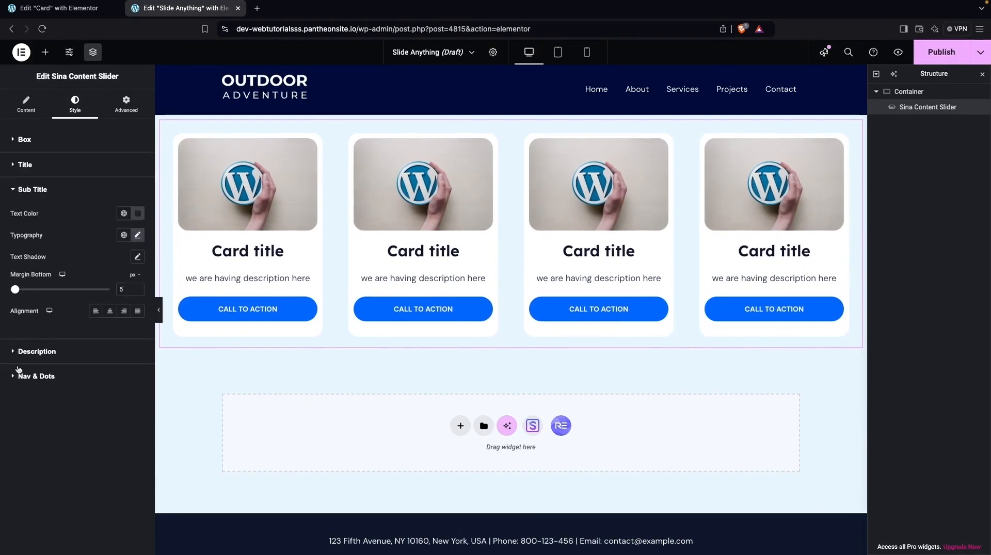
pyautogui.click(11, 357)
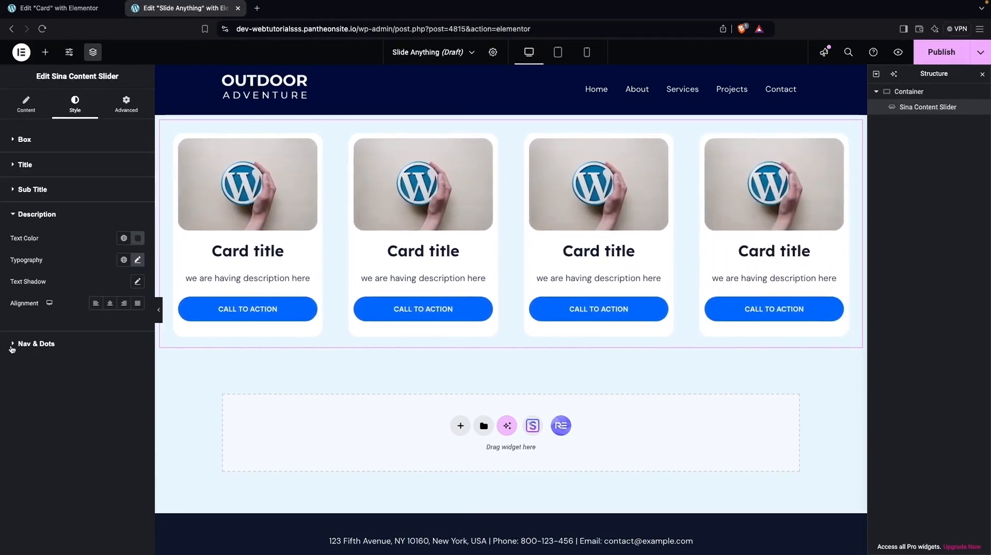
pyautogui.click(12, 348)
pyautogui.scroll(-1, 63, 383)
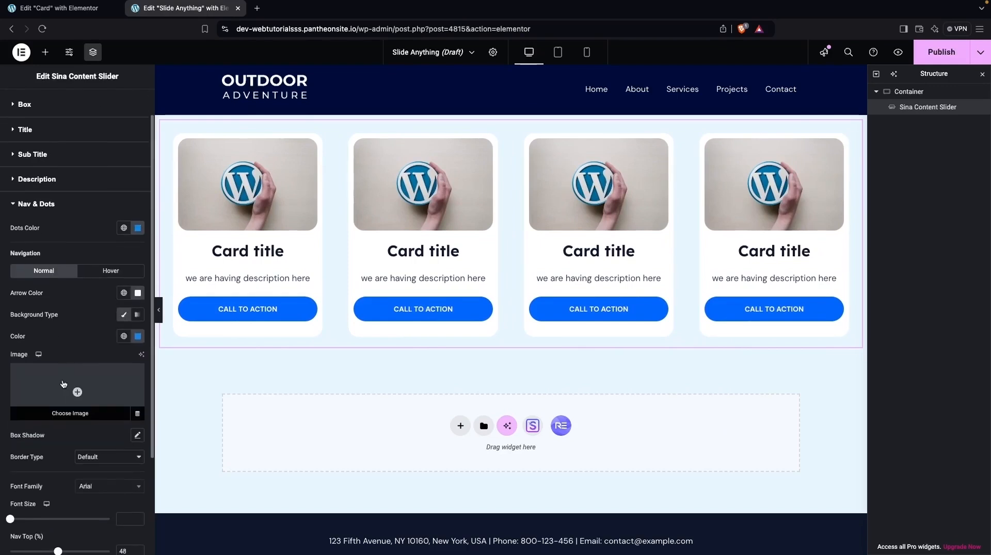
pyautogui.scroll(-3, 74, 442)
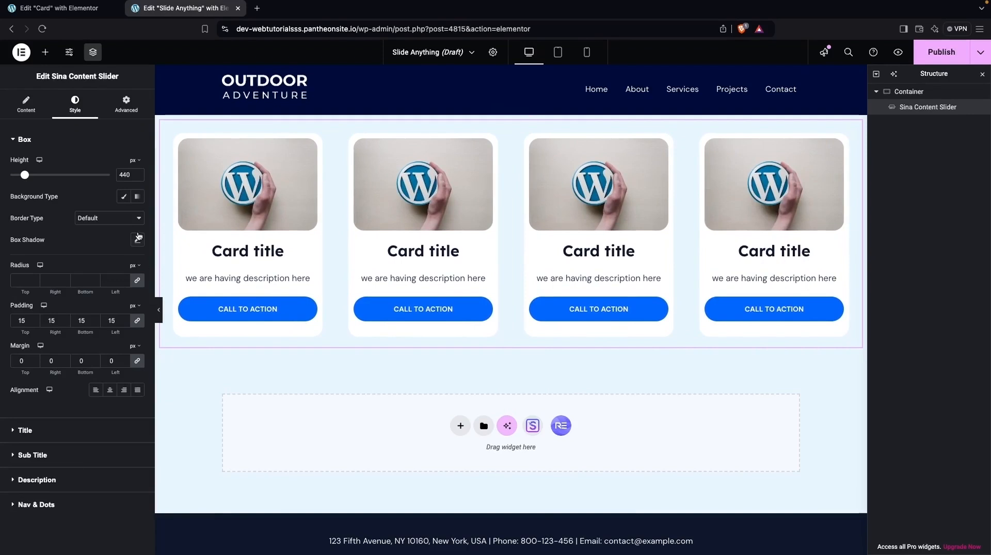
# Step: Set the slider to show 3 items at a time and its box height to 520 px
pyautogui.click(27, 102)
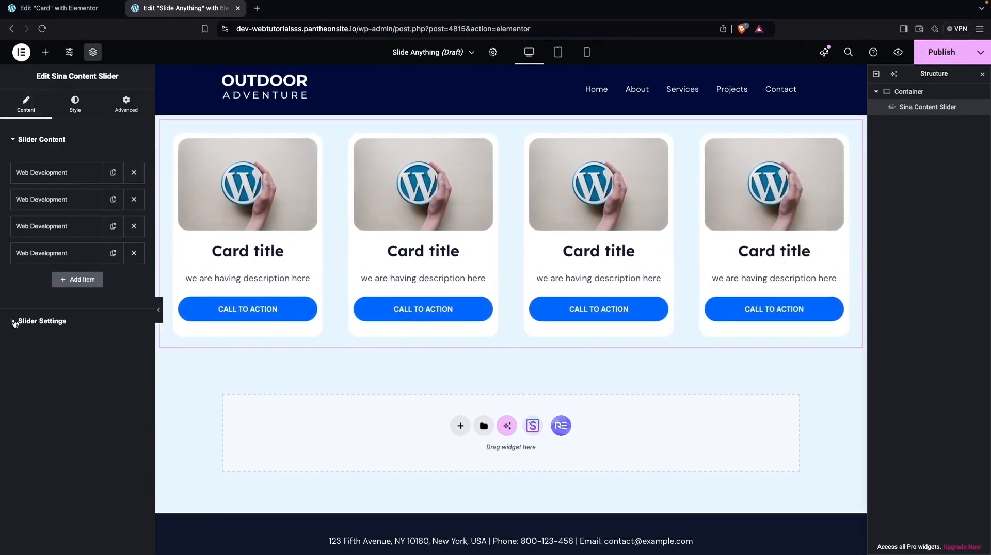
pyautogui.click(14, 323)
pyautogui.click(105, 190)
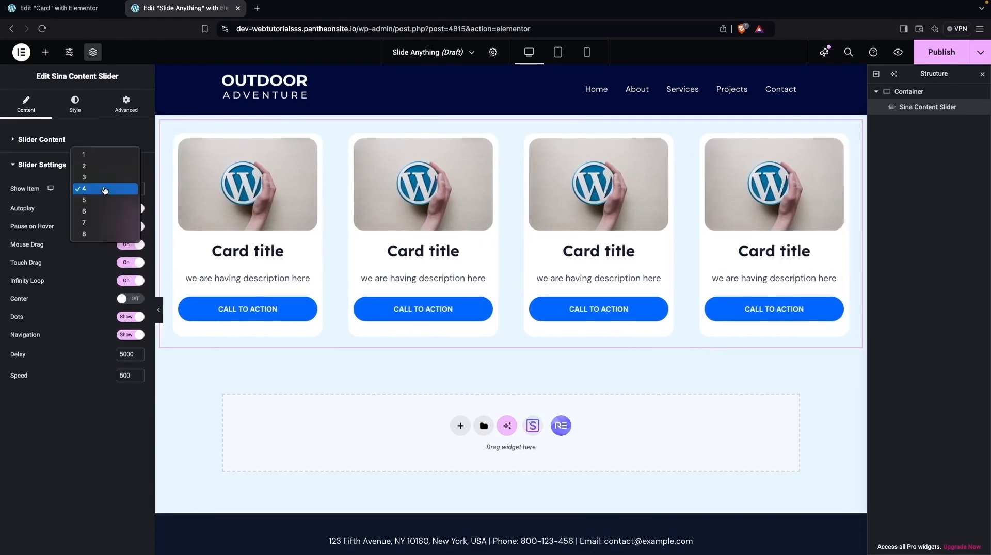
pyautogui.click(95, 177)
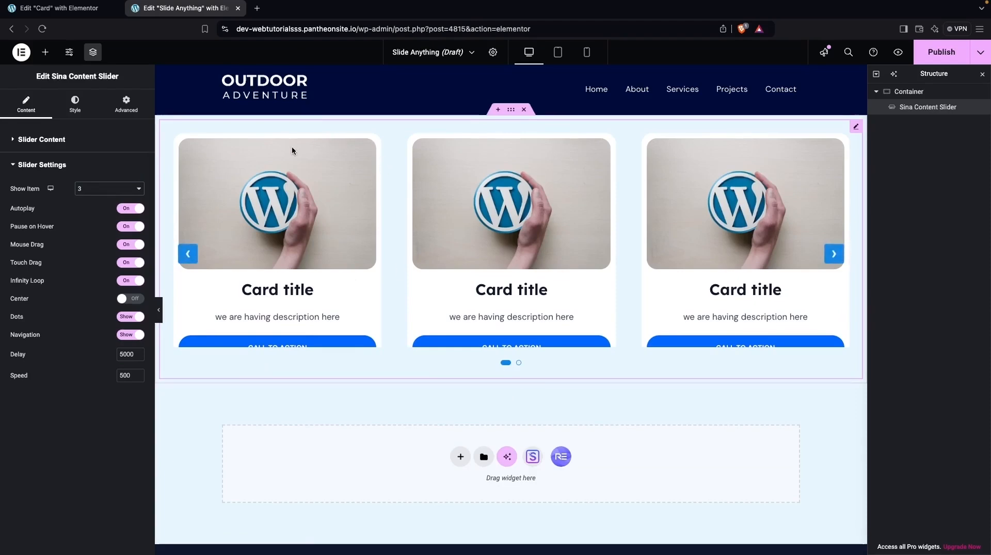
pyautogui.click(78, 105)
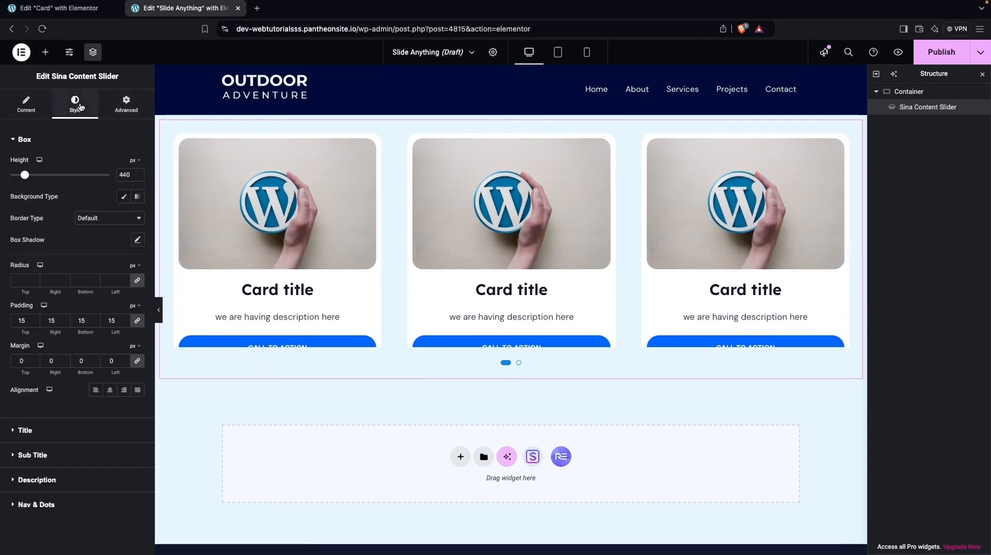
pyautogui.moveTo(25, 176); pyautogui.dragTo(28, 176)
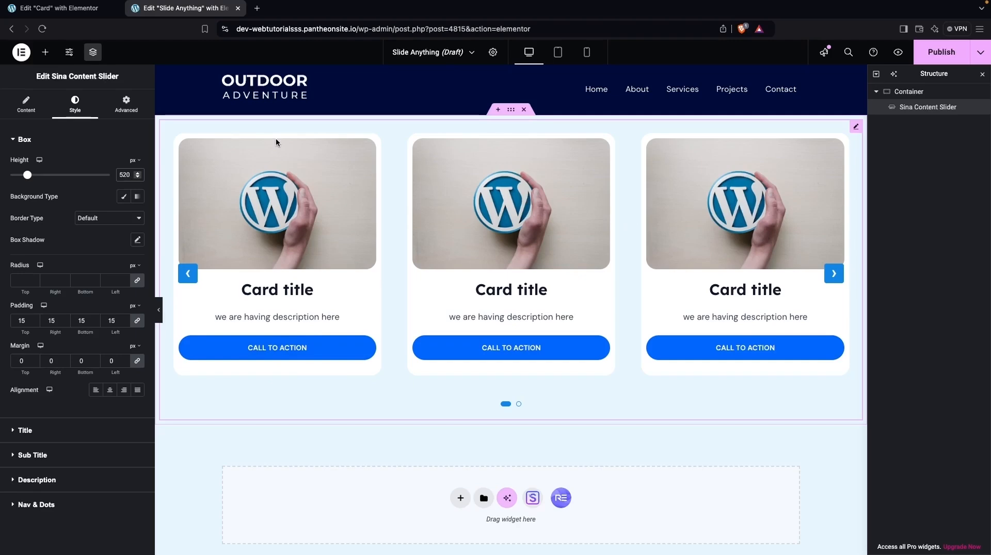
# Step: Switch to the Card template and set the call-to-action button's bottom padding to 60 px
pyautogui.click(64, 9)
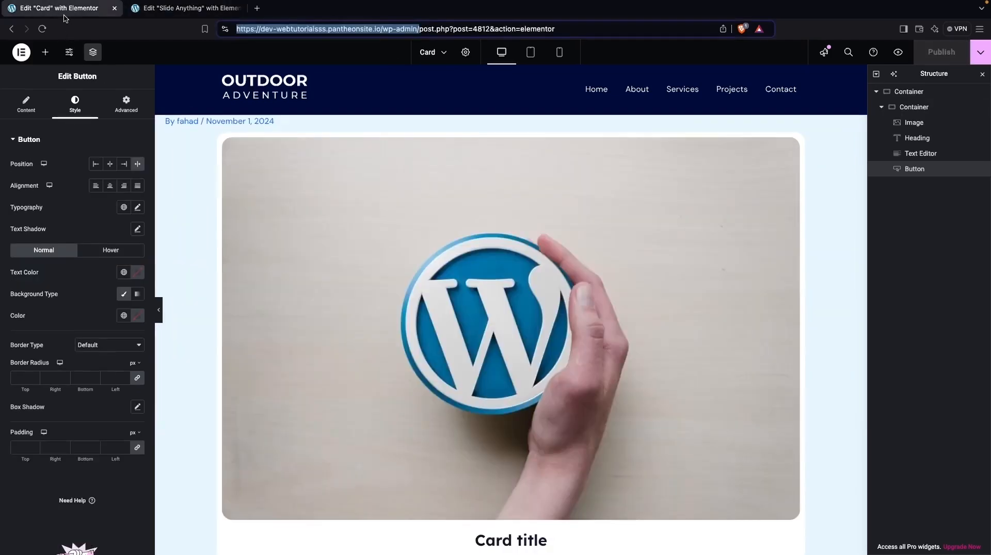
pyautogui.scroll(-3, 246, 289)
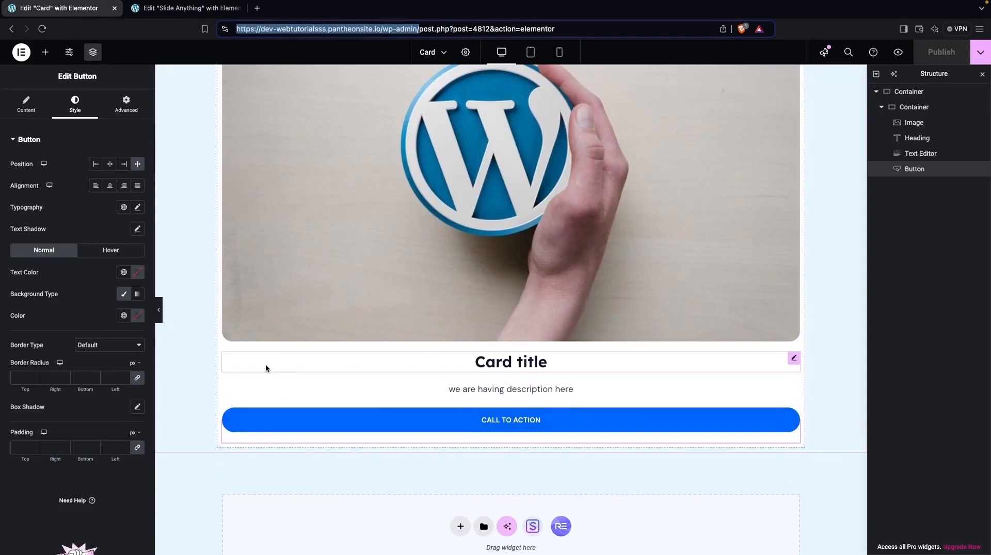
pyautogui.click(490, 431)
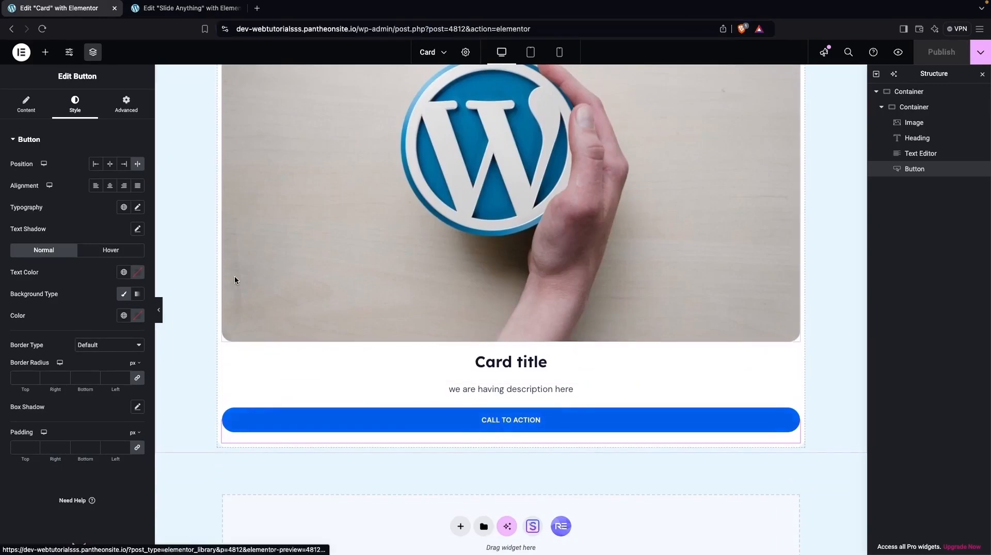
pyautogui.click(126, 110)
pyautogui.press('BackSpace')
pyautogui.press('BackSpace')
pyautogui.write('60')
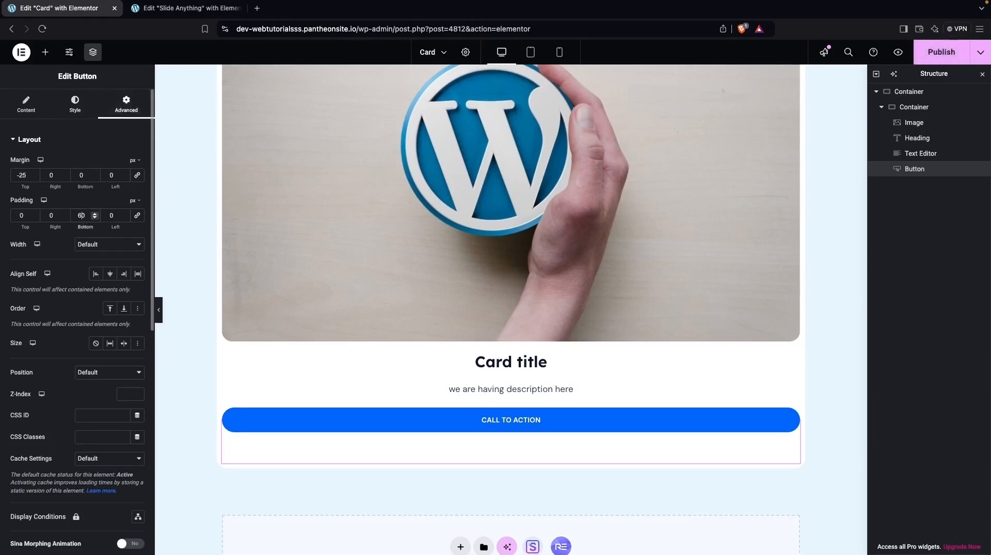
pyautogui.scroll(3, 560, 255)
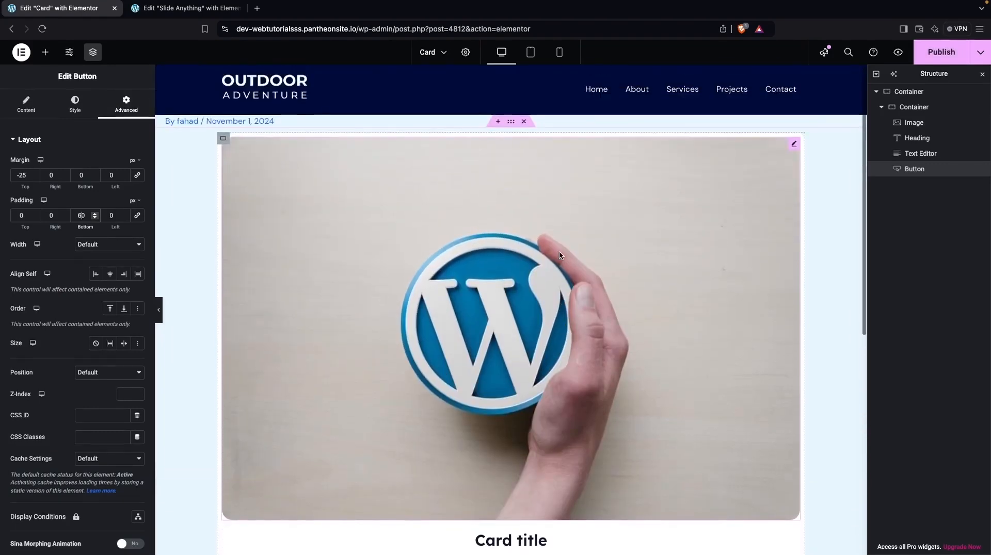
# Step: Set the card image's padding to 20 px on all sides and publish the Card template
pyautogui.click(318, 209)
pyautogui.click(126, 104)
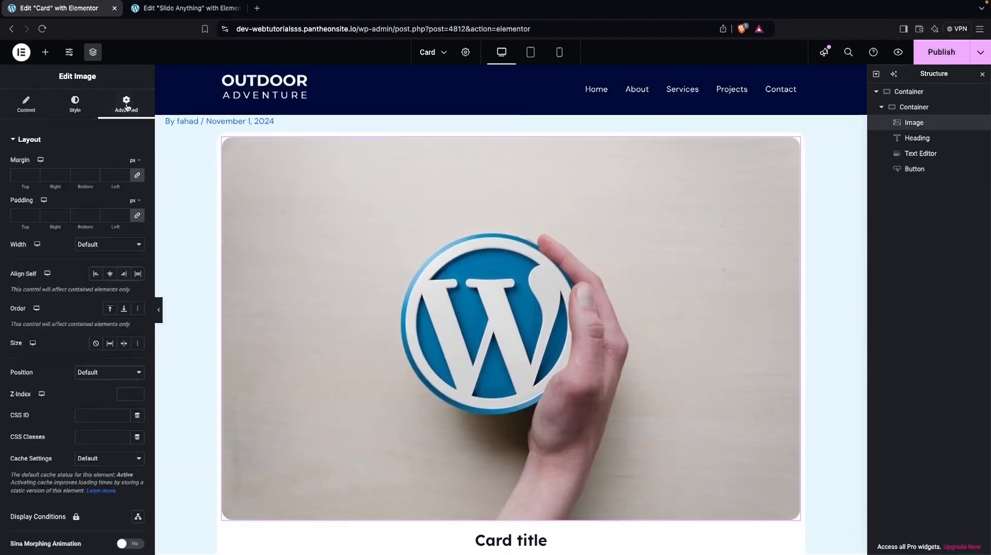
pyautogui.scroll(-1, 103, 258)
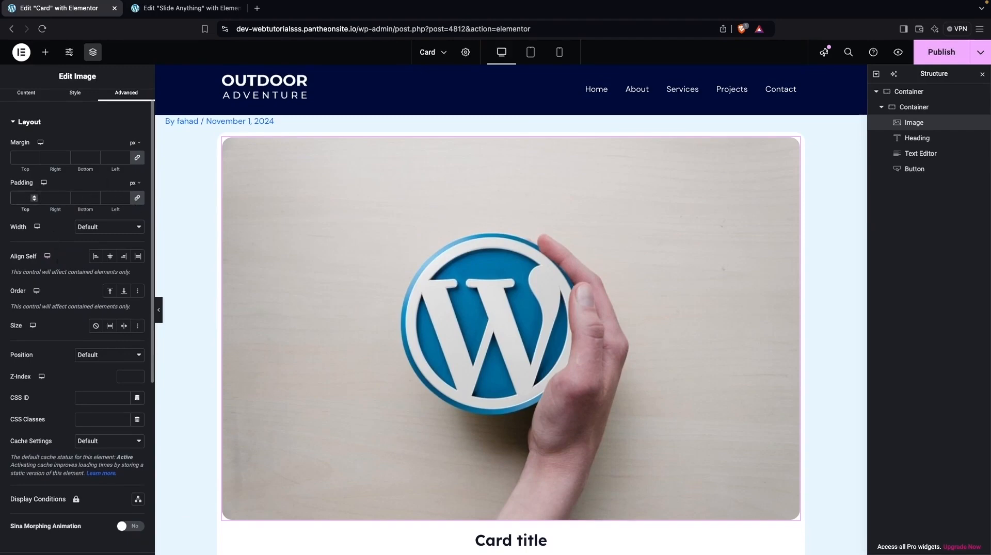
pyautogui.click(21, 199)
pyautogui.write('20')
pyautogui.press('BackSpace')
pyautogui.press('BackSpace')
pyautogui.write('30')
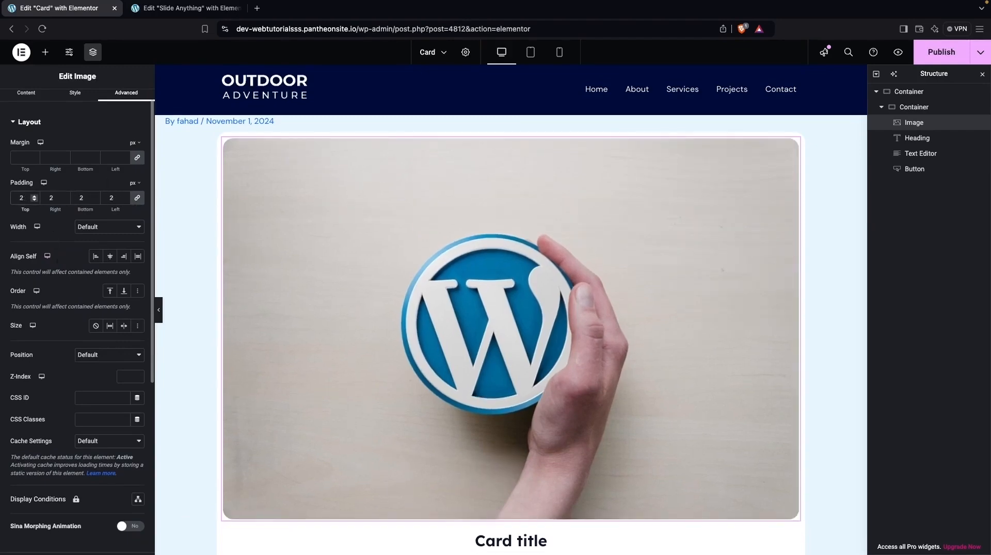
pyautogui.press('BackSpace')
pyautogui.press('BackSpace')
pyautogui.write('40')
pyautogui.press('BackSpace')
pyautogui.press('BackSpace')
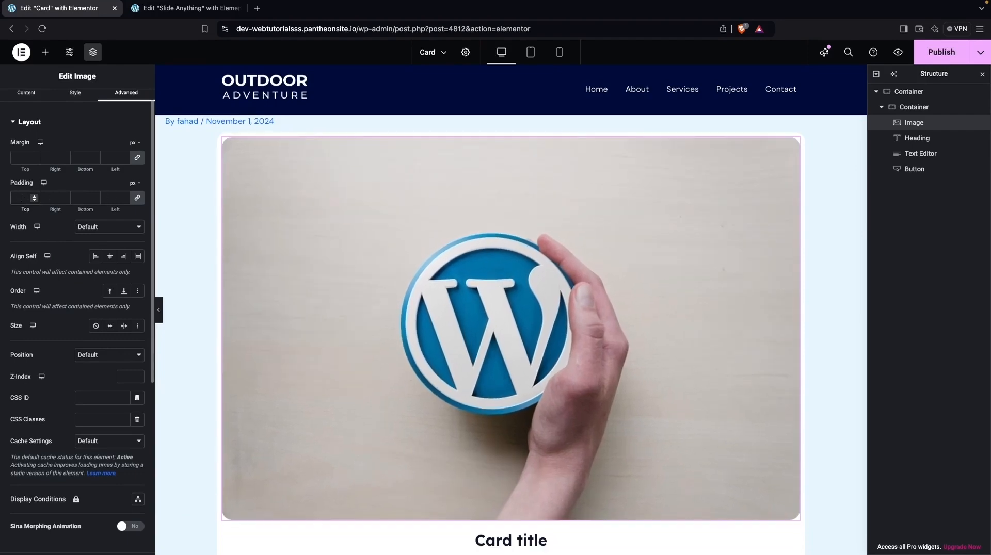
pyautogui.write('20')
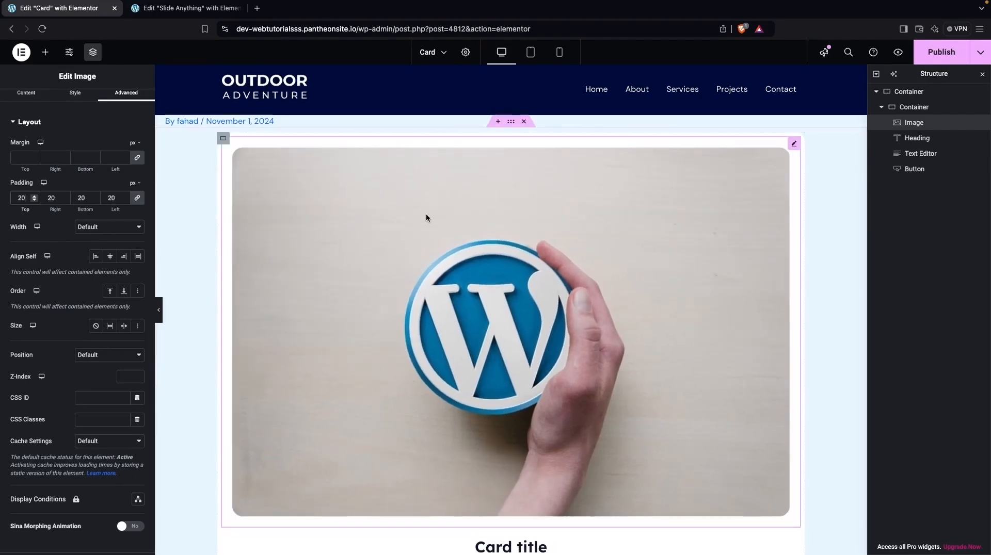
pyautogui.click(940, 58)
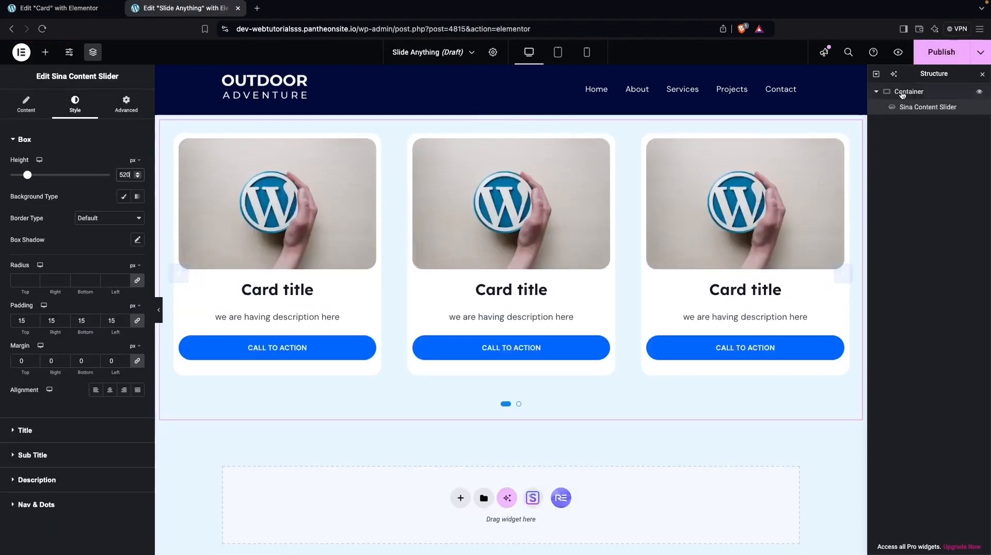
# Step: Publish the "Slide Anything" page and hide the Sina Content Slider's dots and navigation arrows
pyautogui.click(933, 58)
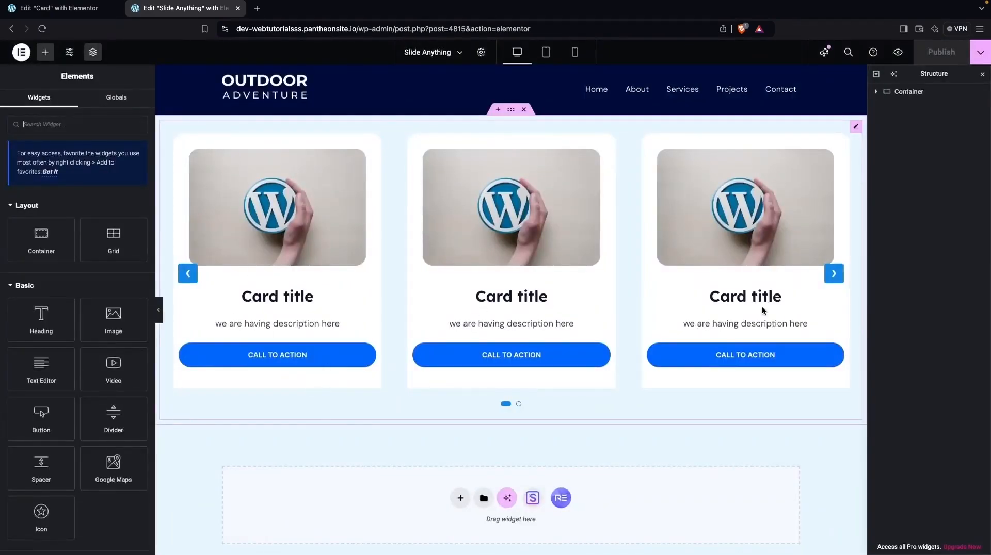
pyautogui.click(834, 274)
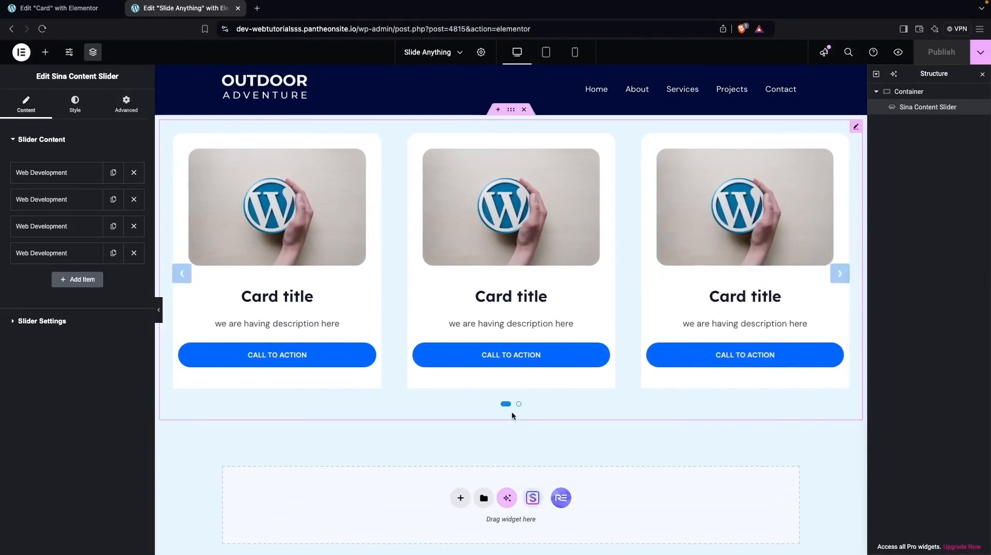
pyautogui.click(46, 322)
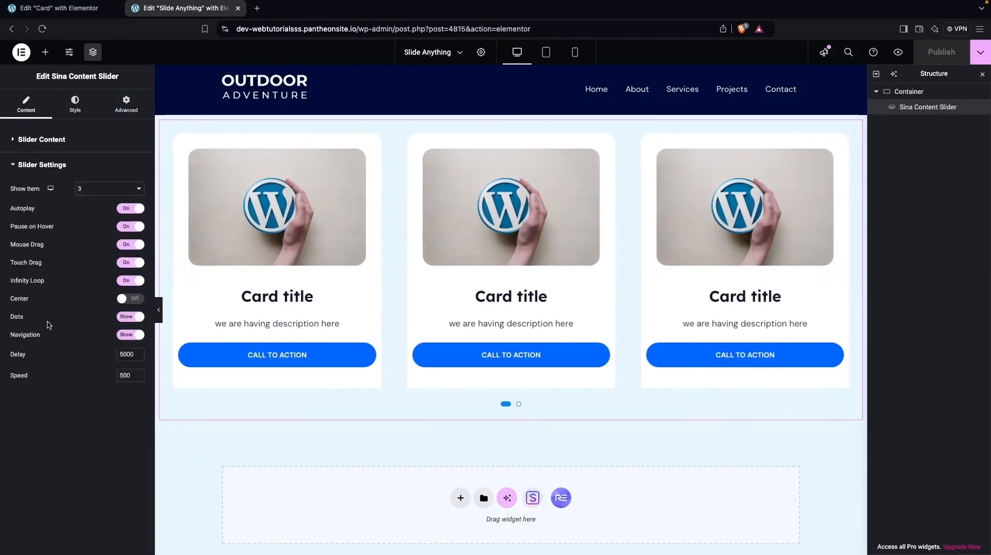
pyautogui.click(130, 318)
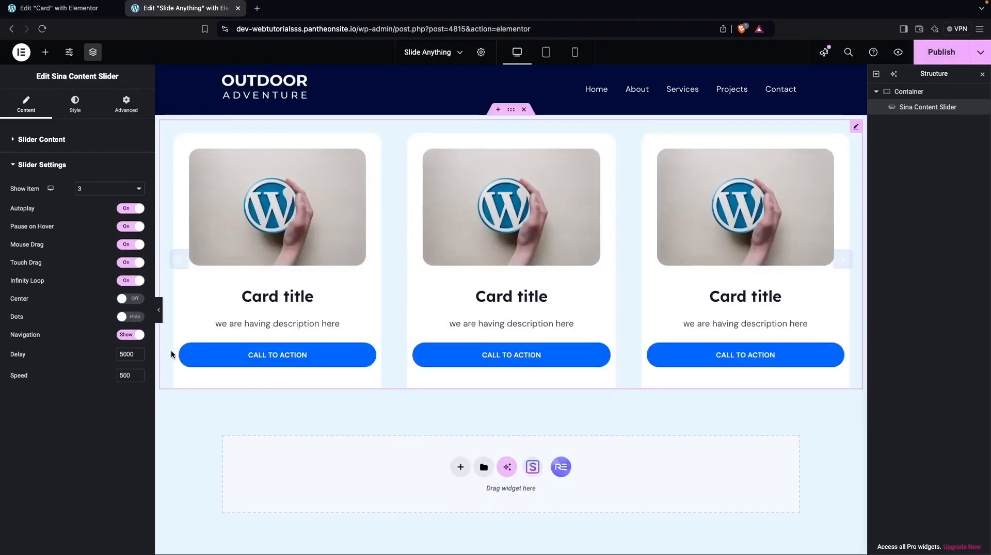
pyautogui.click(135, 335)
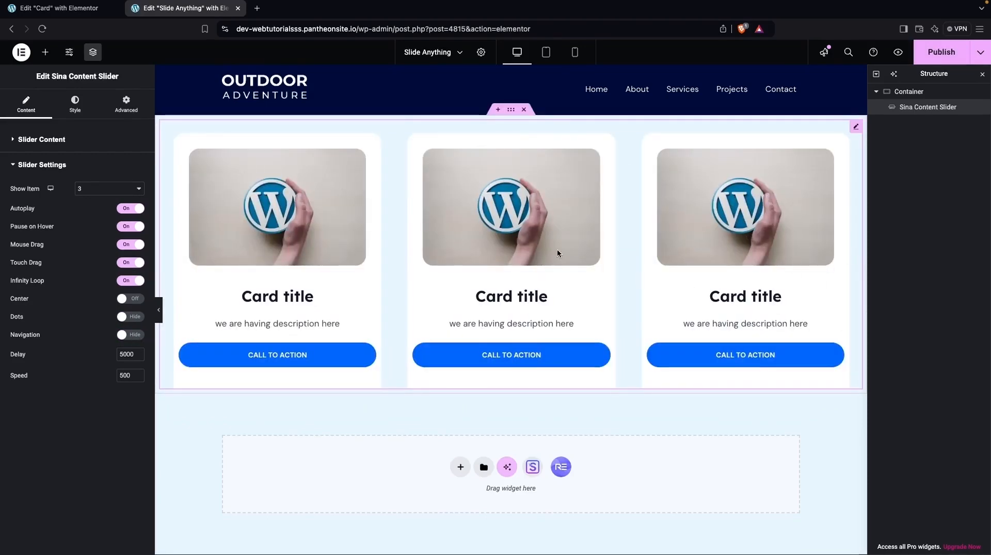
# Step: Unlink the padding values of the container around the slider and set its bottom padding to 60 px
pyautogui.click(511, 110)
pyautogui.click(126, 104)
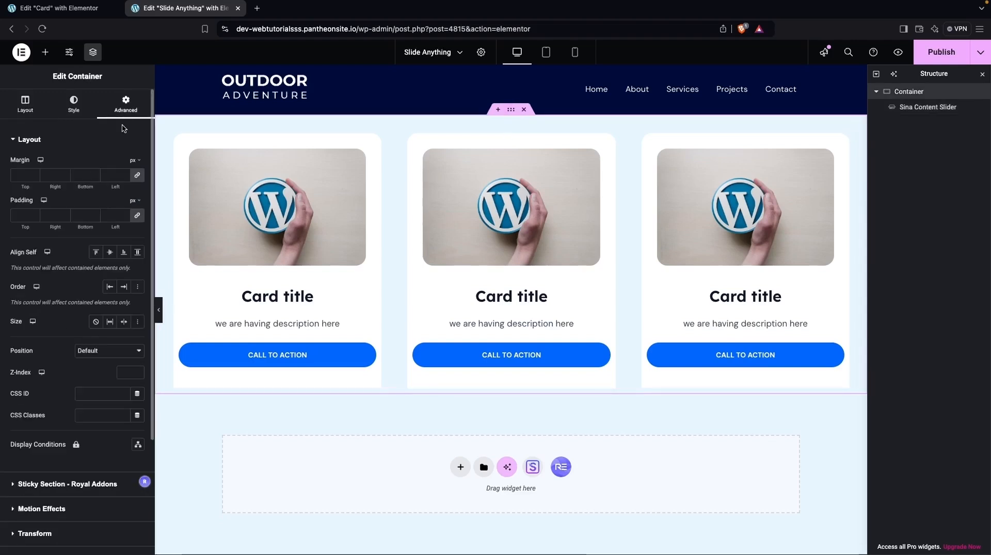
pyautogui.click(87, 215)
pyautogui.write('0')
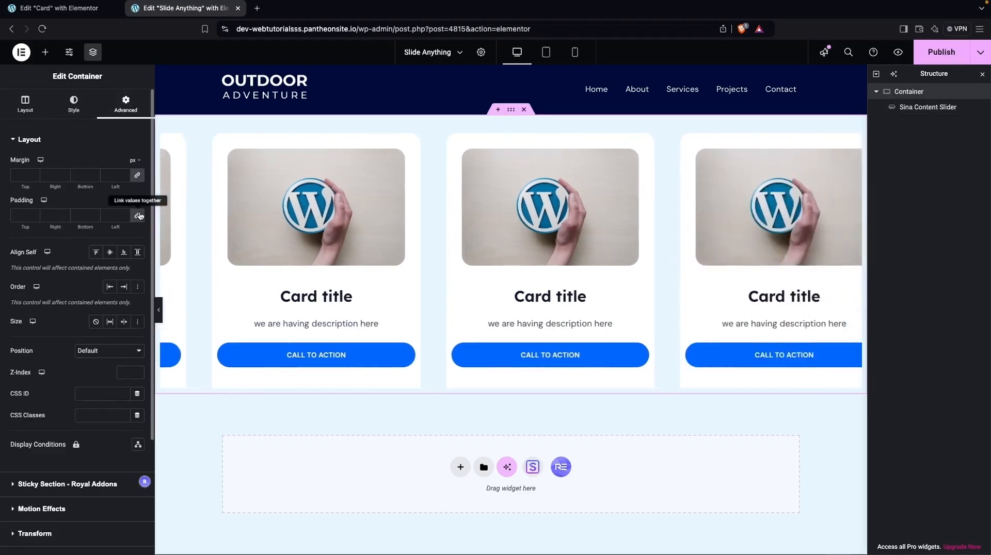
pyautogui.click(76, 217)
pyautogui.write('40')
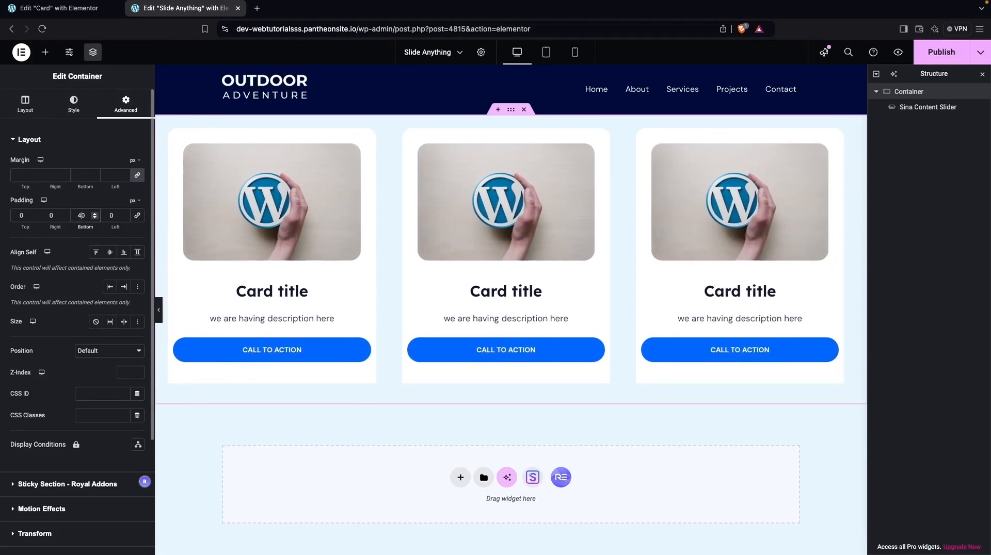
pyautogui.press('BackSpace')
pyautogui.write('6')
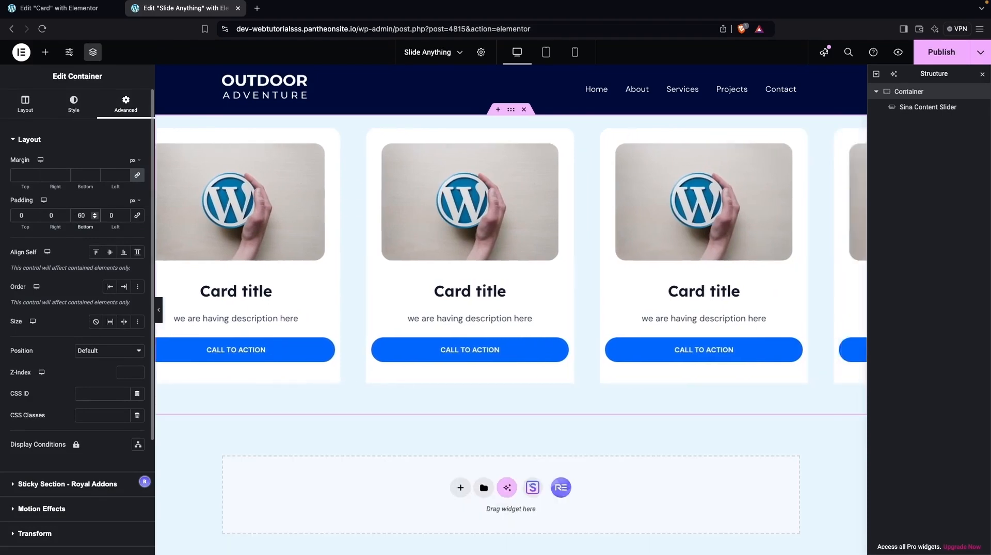
# Step: Set the container's top padding to 30 px and publish the page
pyautogui.click(19, 216)
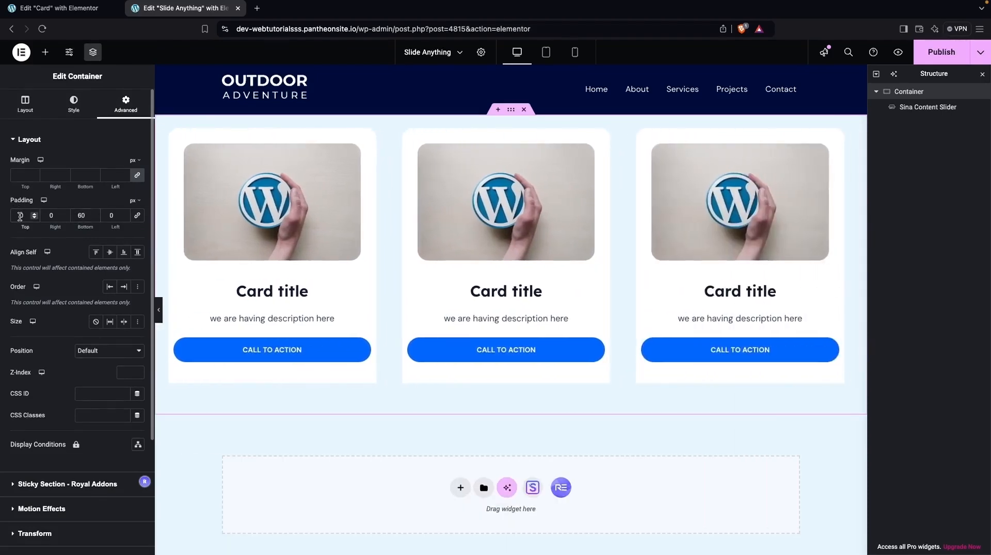
pyautogui.write('6')
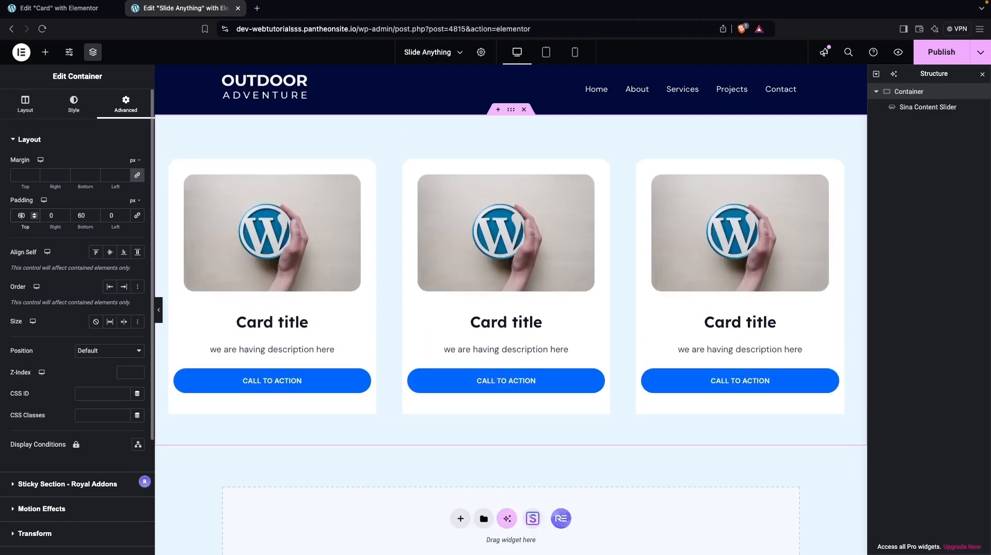
pyautogui.press('BackSpace')
pyautogui.write('3')
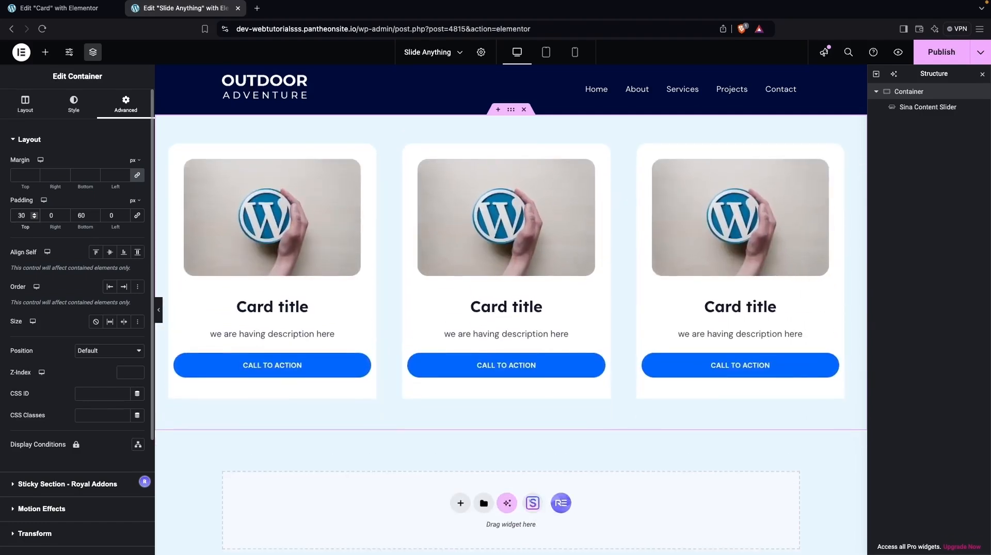
pyautogui.press('BackSpace')
pyautogui.write('2')
pyautogui.press('BackSpace')
pyautogui.write('3')
pyautogui.click(937, 62)
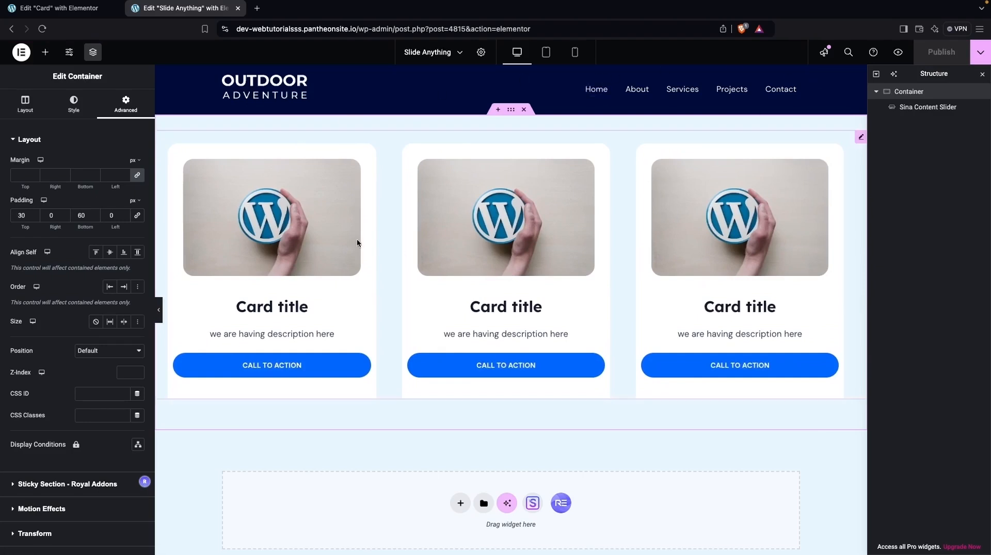
# Step: Preview the page, increase the Sina Content Slider's box height to 629 px and publish the update
pyautogui.click(897, 54)
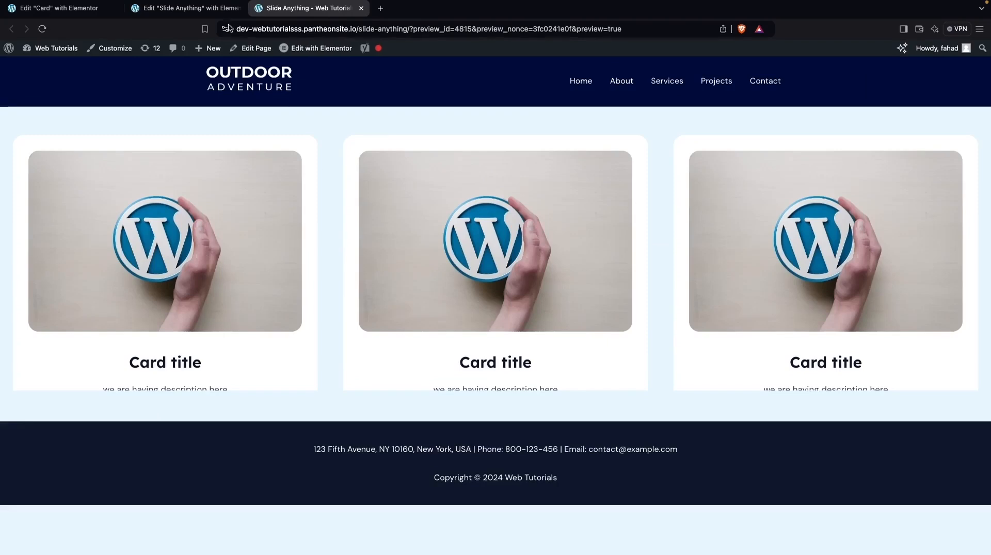
pyautogui.click(206, 9)
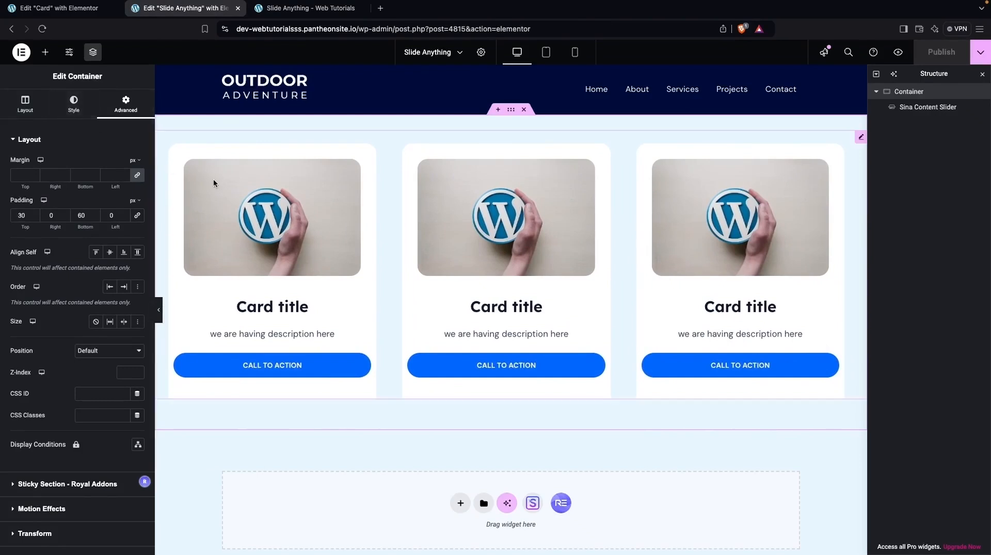
pyautogui.click(66, 103)
pyautogui.click(231, 191)
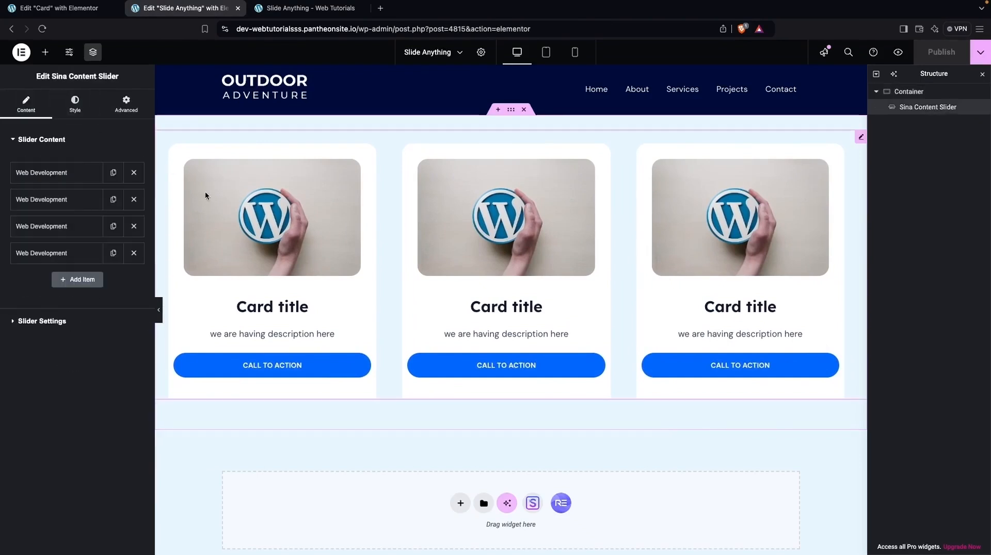
pyautogui.click(75, 103)
pyautogui.moveTo(31, 176); pyautogui.dragTo(33, 176)
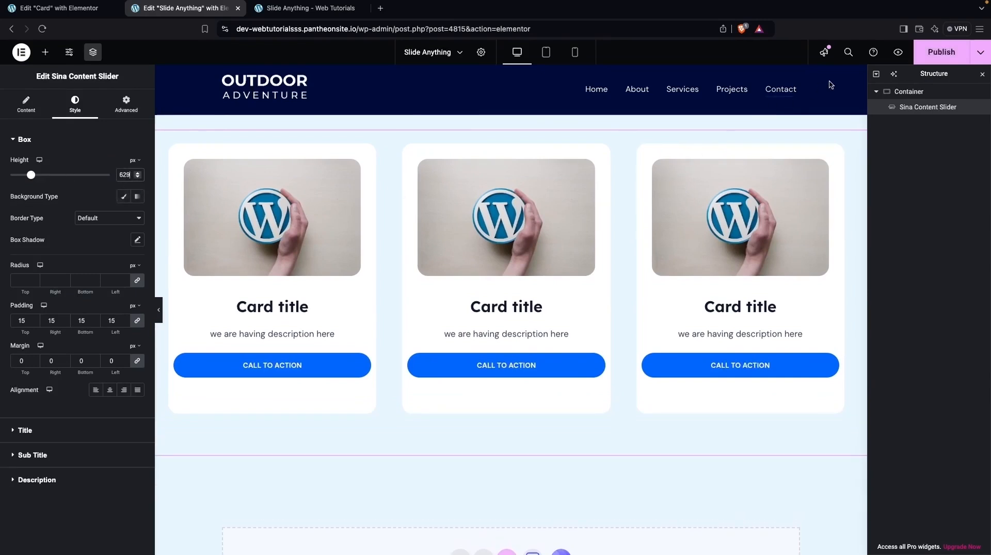
pyautogui.click(942, 52)
pyautogui.click(311, 8)
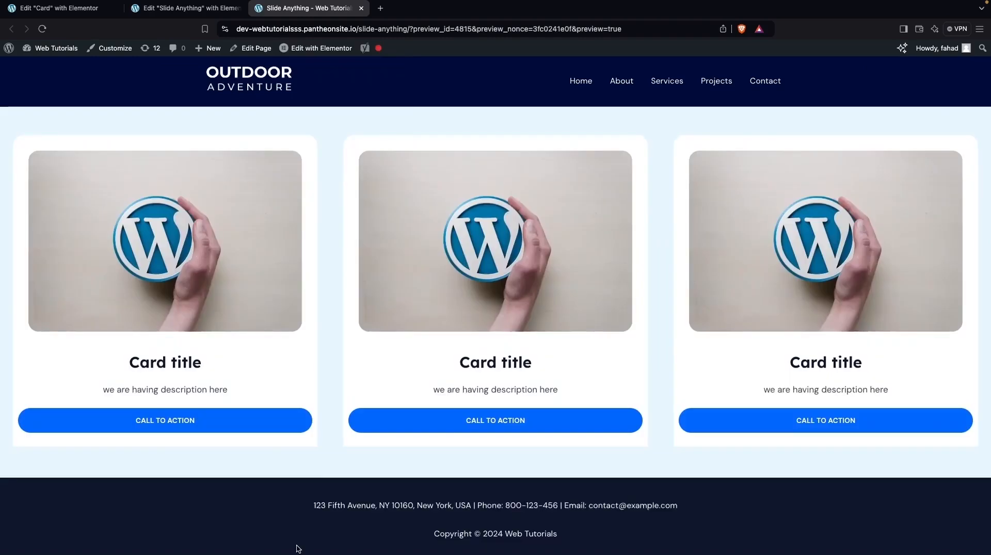